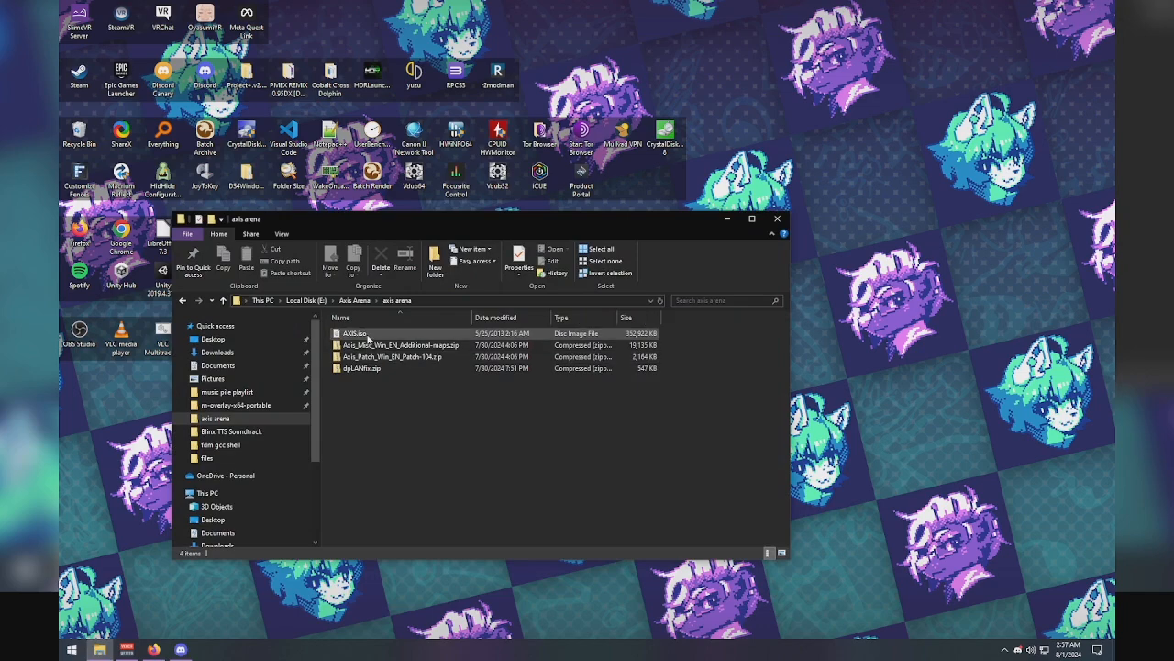
# Step: Point out the AXIS.iso, additional maps, Patch-104 and dpLANfix.zip files in the folder
pyautogui.click(381, 336)
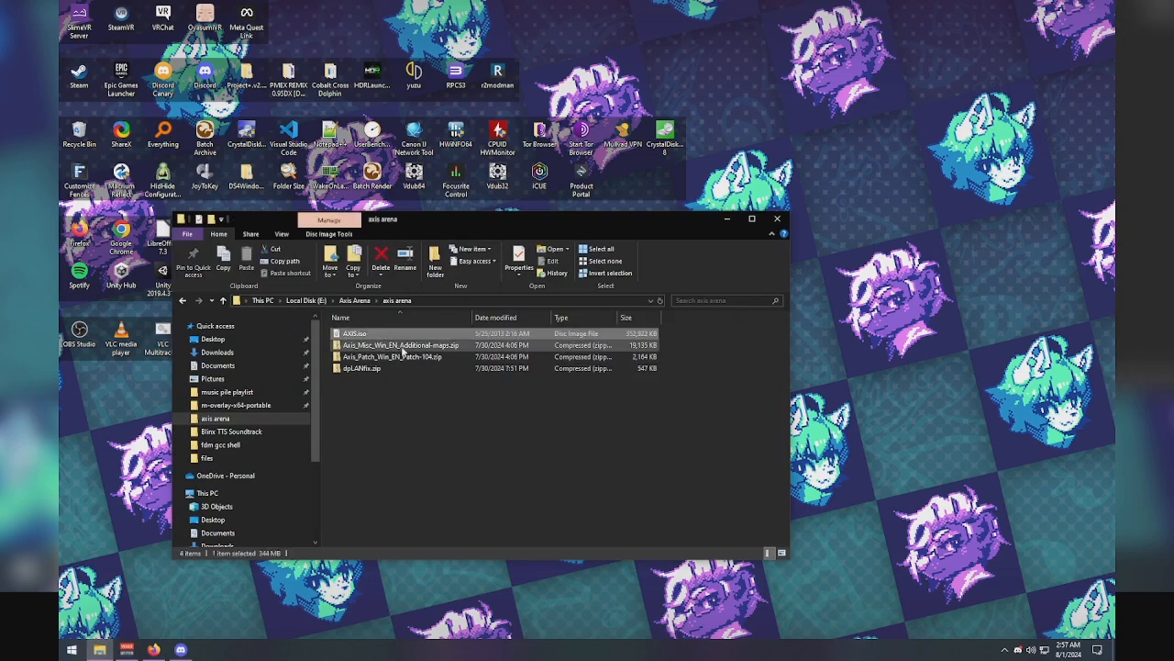
pyautogui.click(404, 346)
pyautogui.click(451, 358)
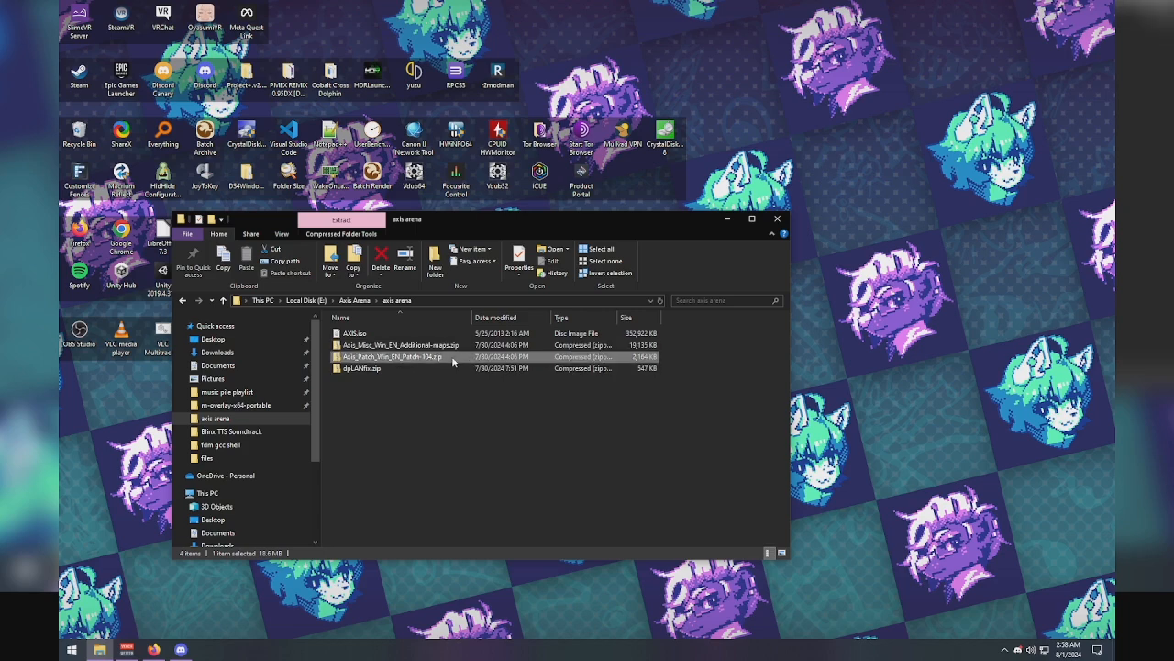
pyautogui.click(375, 370)
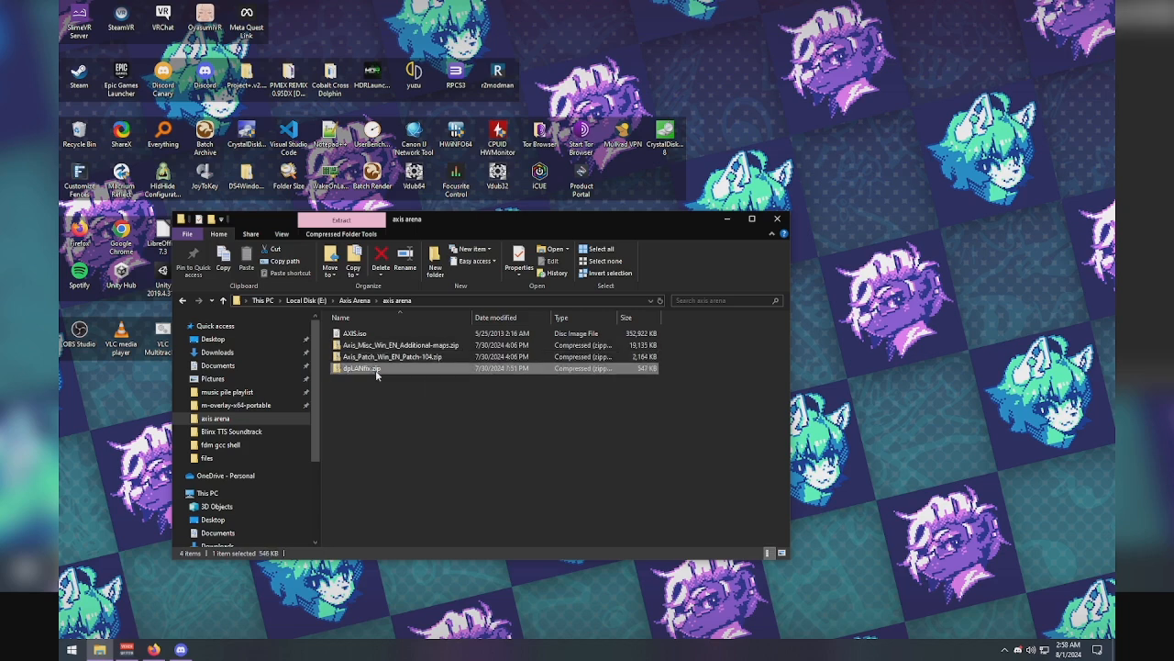
pyautogui.moveTo(551, 218); pyautogui.dragTo(611, 210)
pyautogui.click(496, 450)
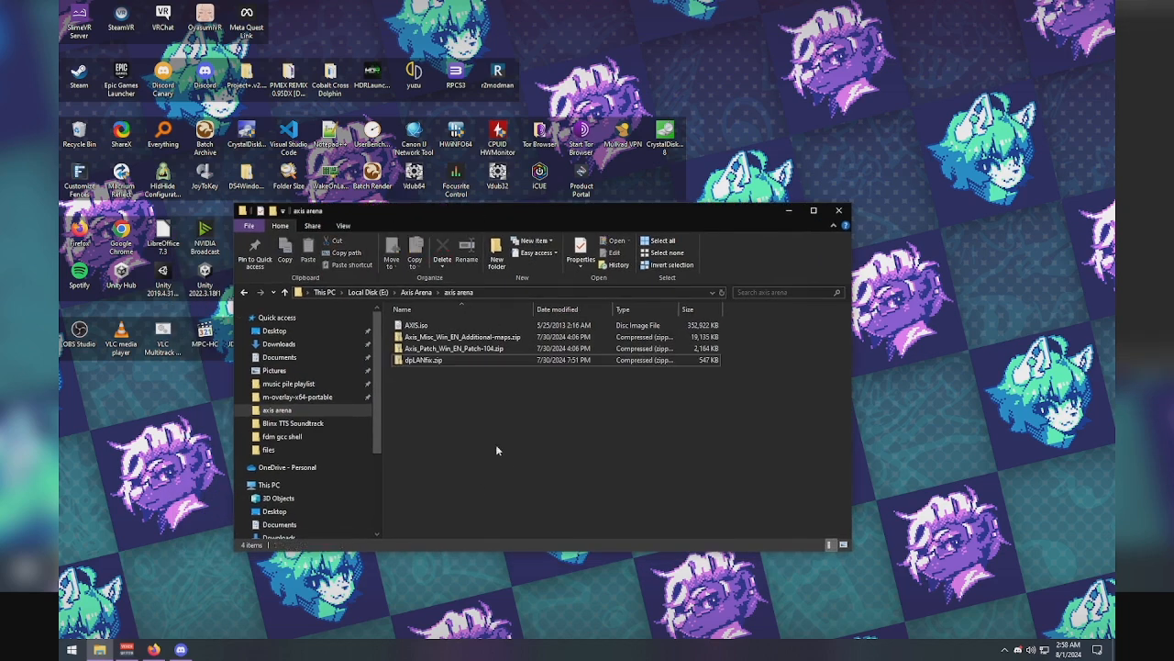
# Step: Search the Start menu for 'program' to list Turn Windows features on or off
pyautogui.click(80, 651)
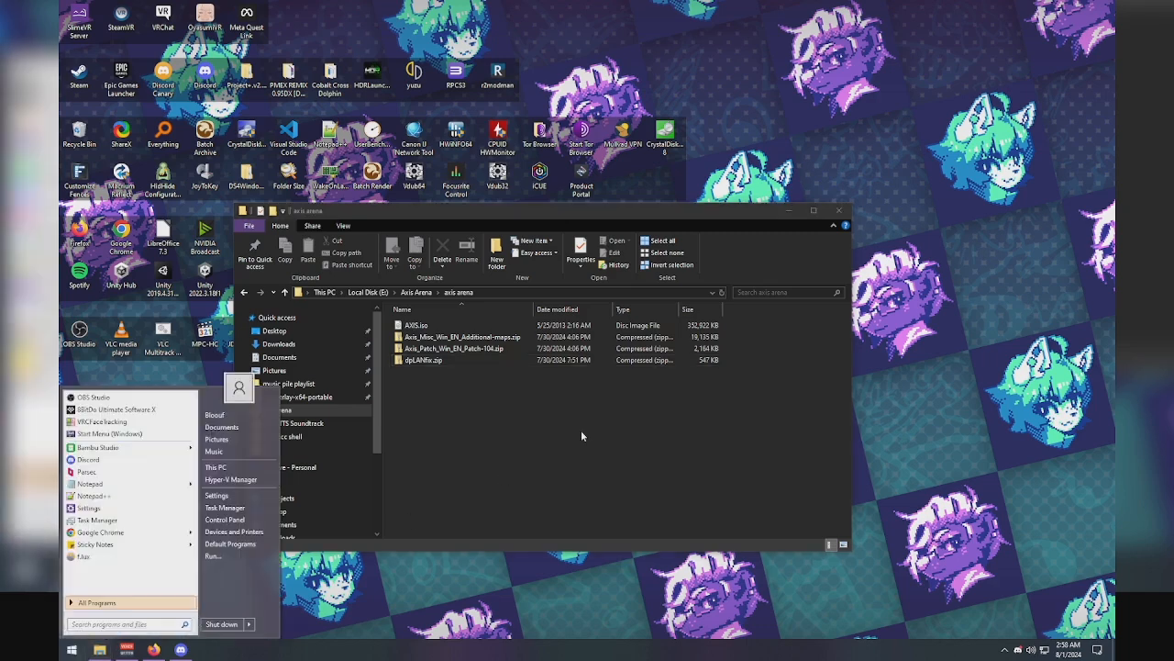
pyautogui.write('program')
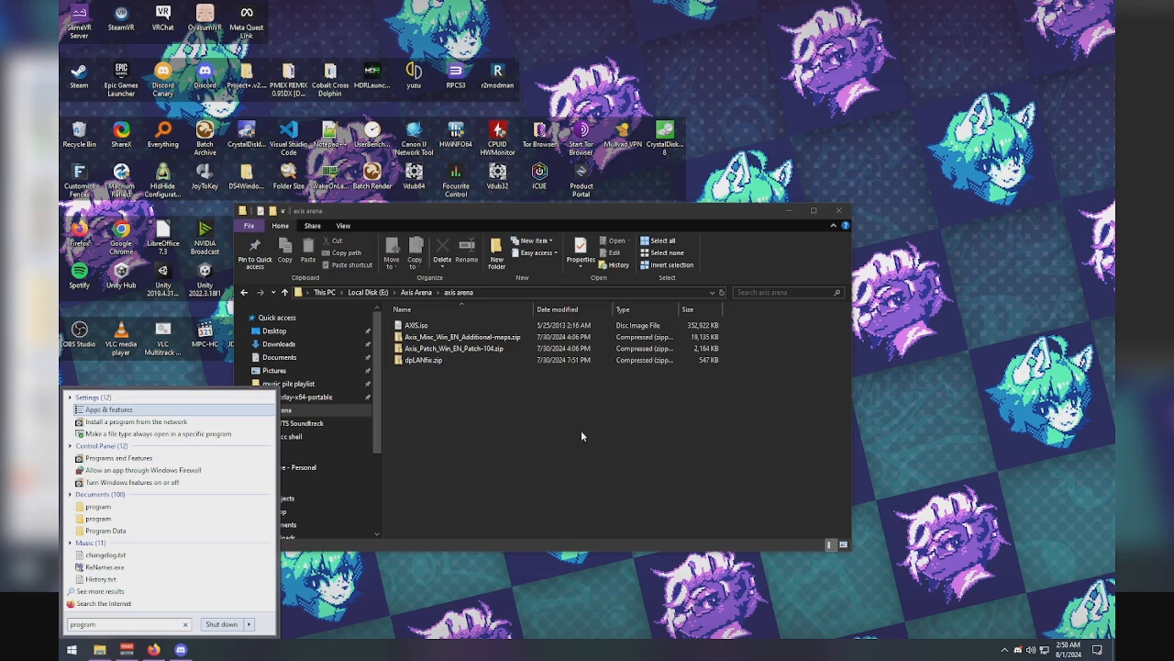
pyautogui.press('Down')
pyautogui.press('Down')
pyautogui.press('Down')
pyautogui.press('Down')
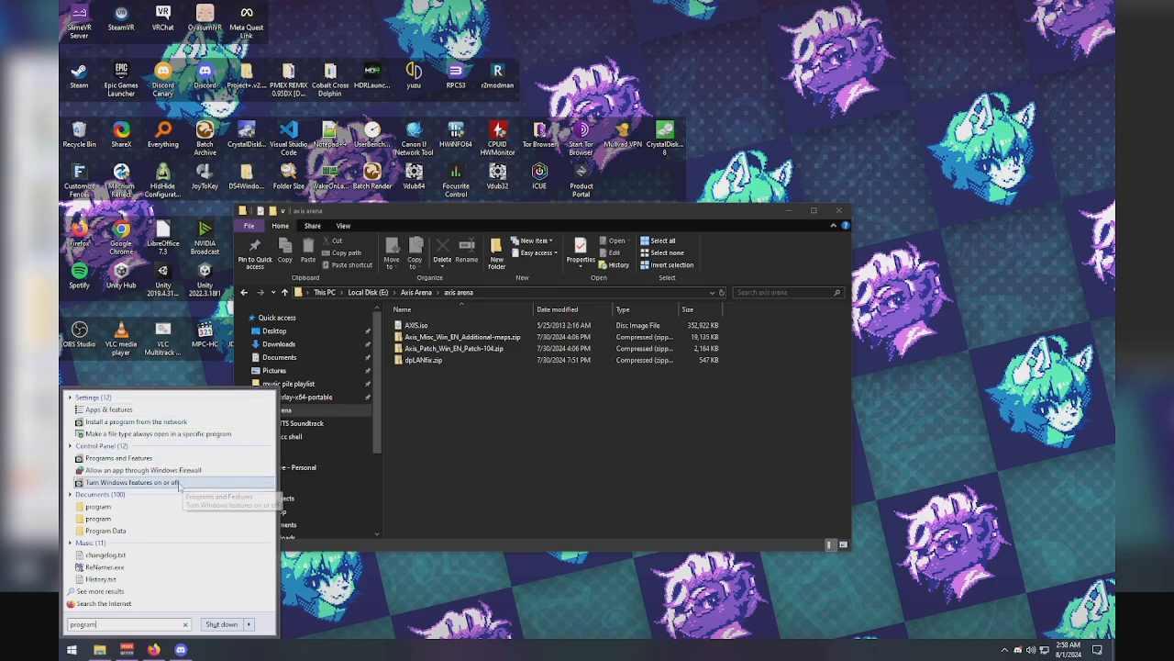
# Step: Tick Legacy Components and DirectPlay in Windows Features and confirm with OK
pyautogui.click(137, 482)
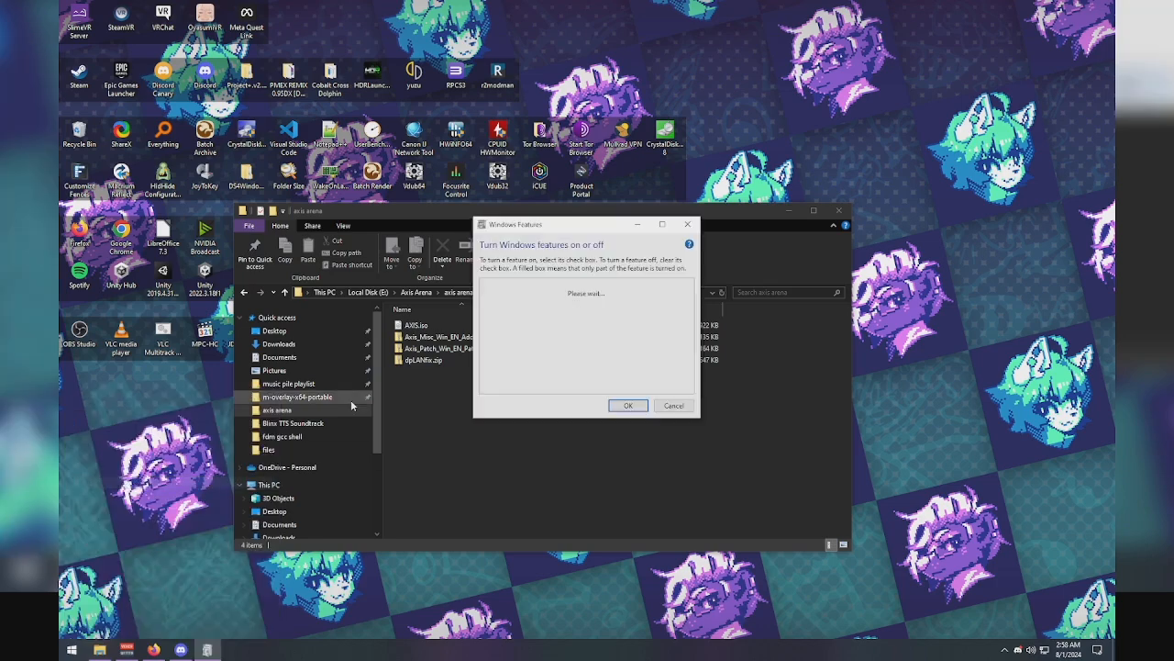
pyautogui.scroll(-3, 576, 359)
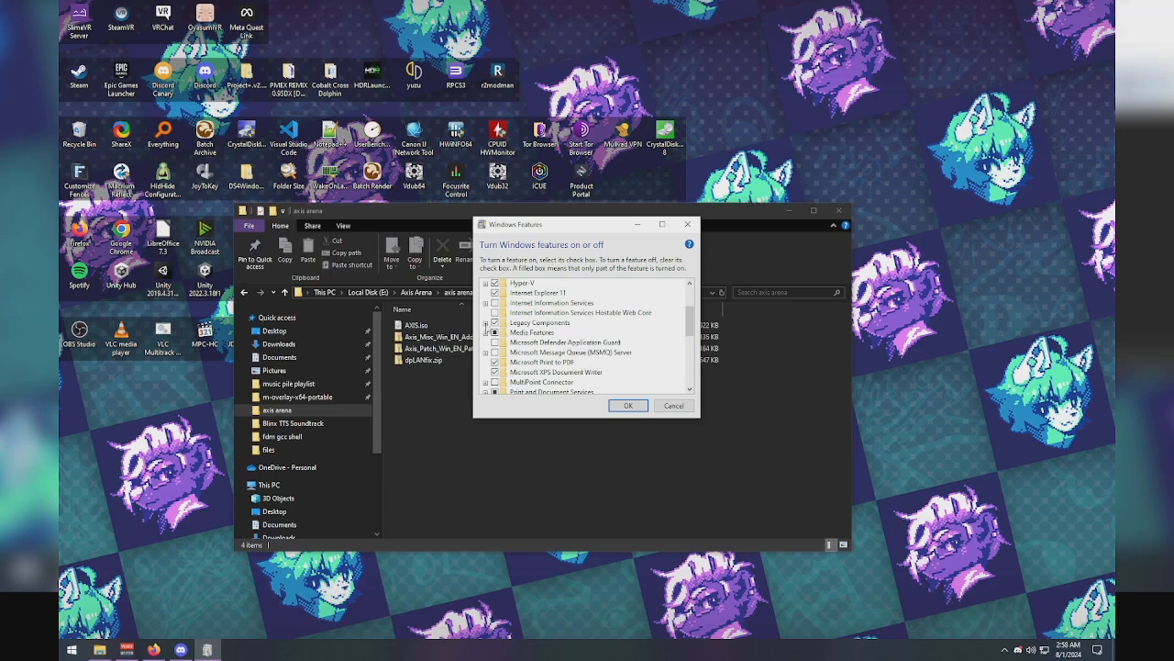
pyautogui.click(486, 322)
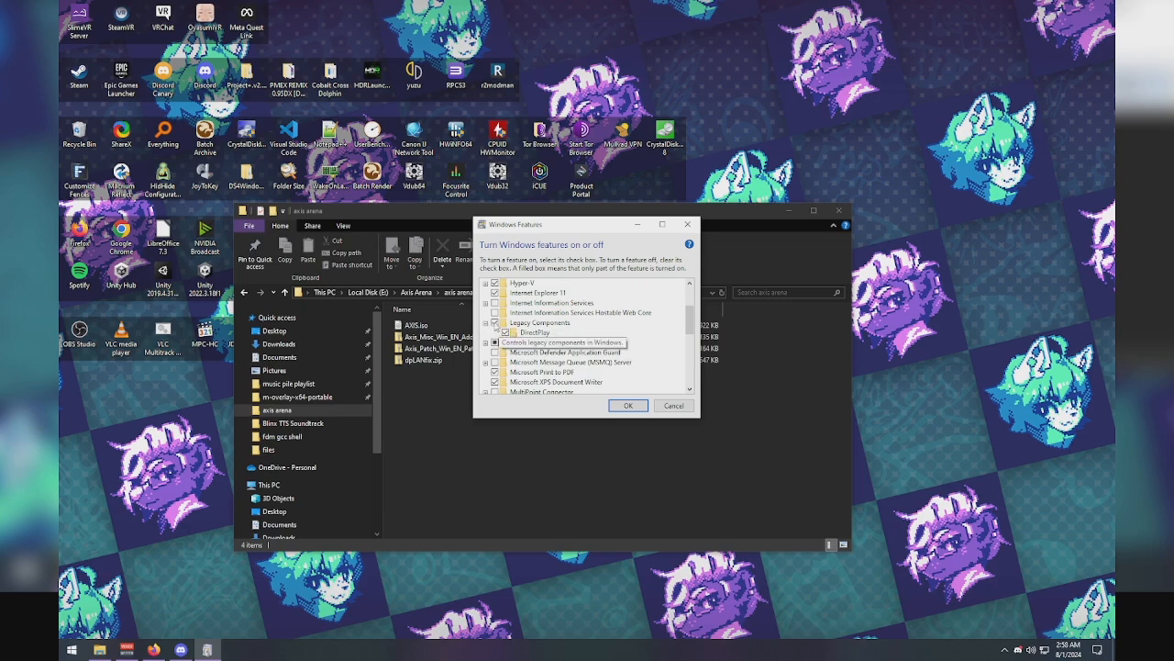
pyautogui.click(503, 332)
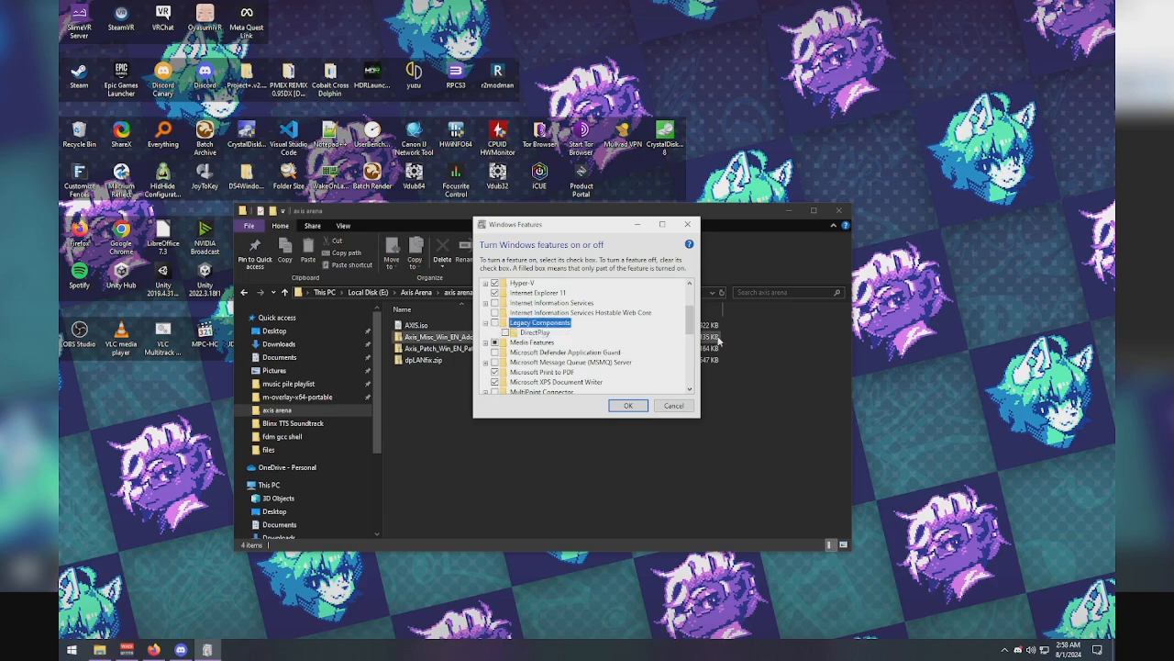
pyautogui.doubleClick(496, 322)
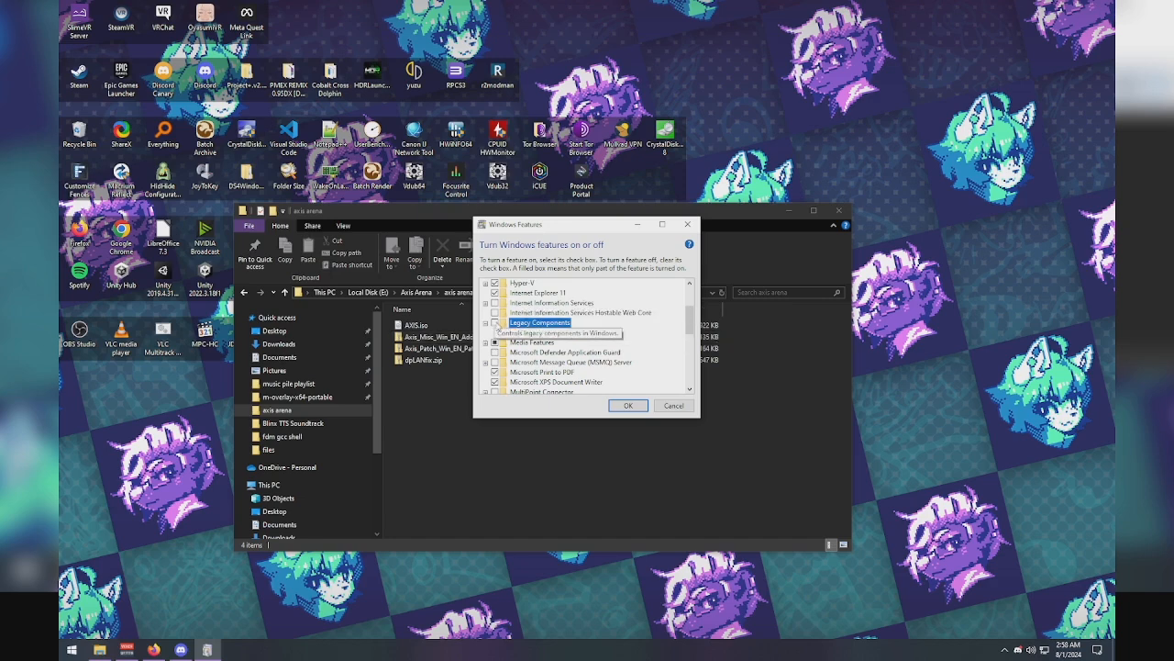
pyautogui.click(495, 323)
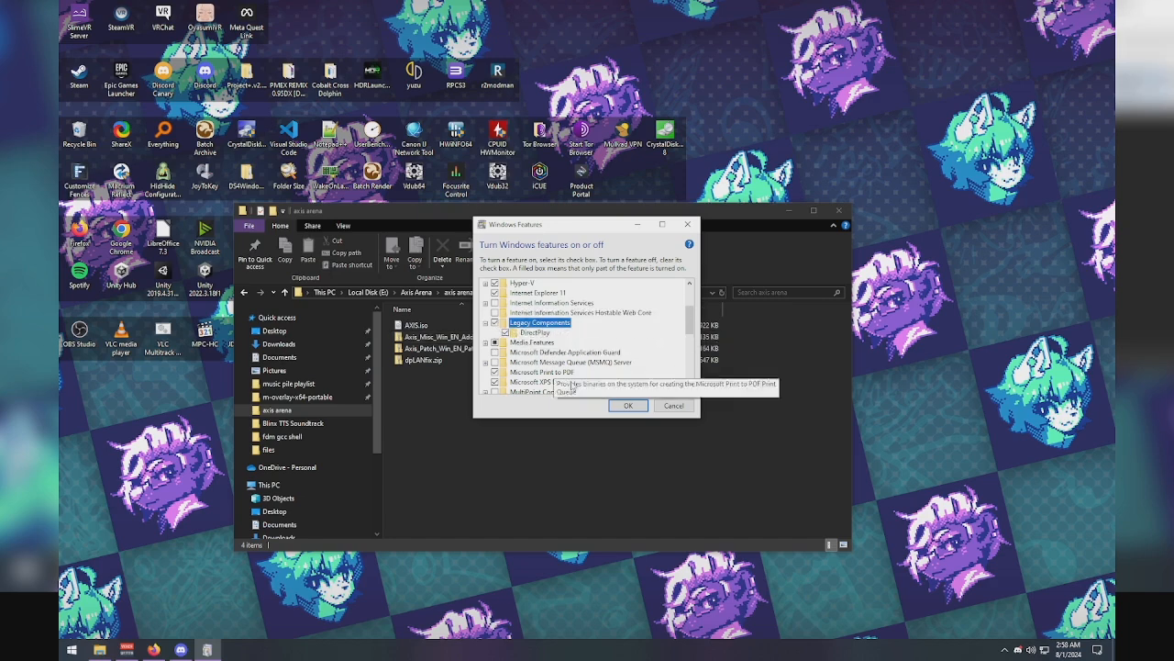
pyautogui.click(625, 404)
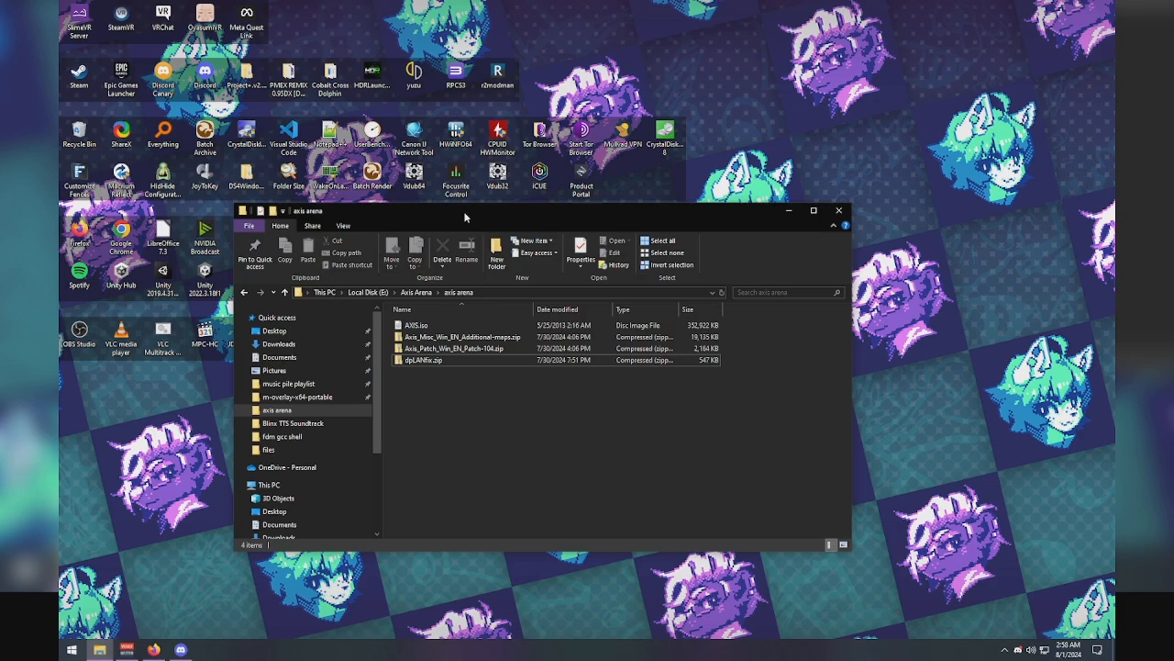
# Step: Mount AXIS.iso as a virtual drive and run AxisPlay.exe from the mounted disc
pyautogui.moveTo(465, 218); pyautogui.dragTo(456, 217)
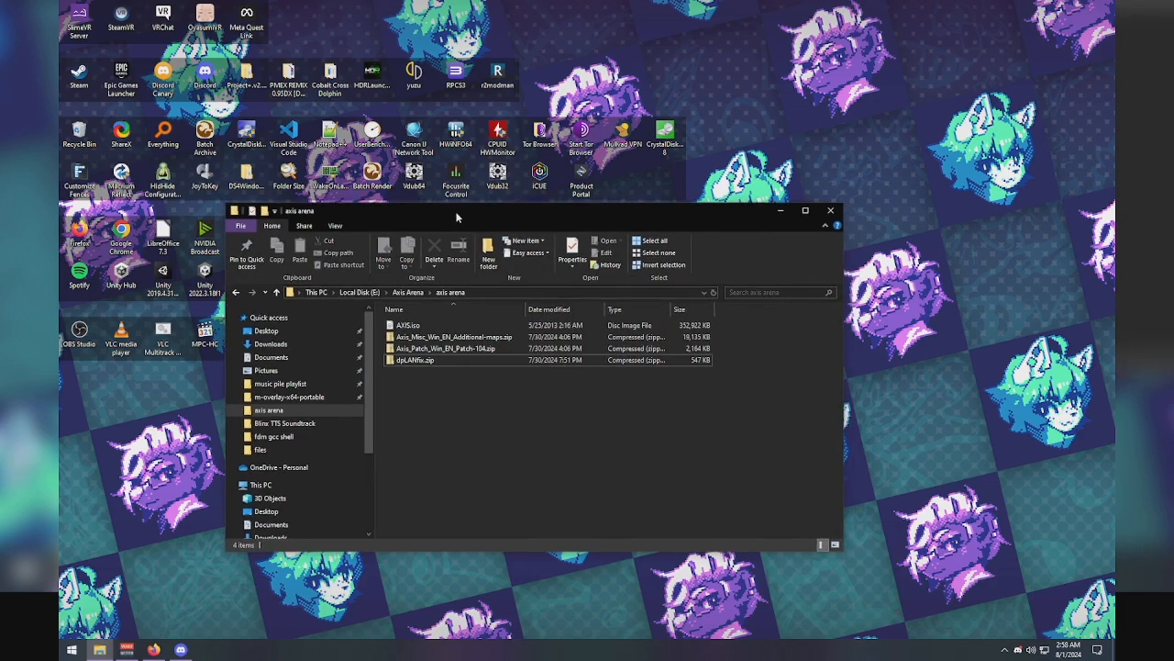
pyautogui.click(449, 331)
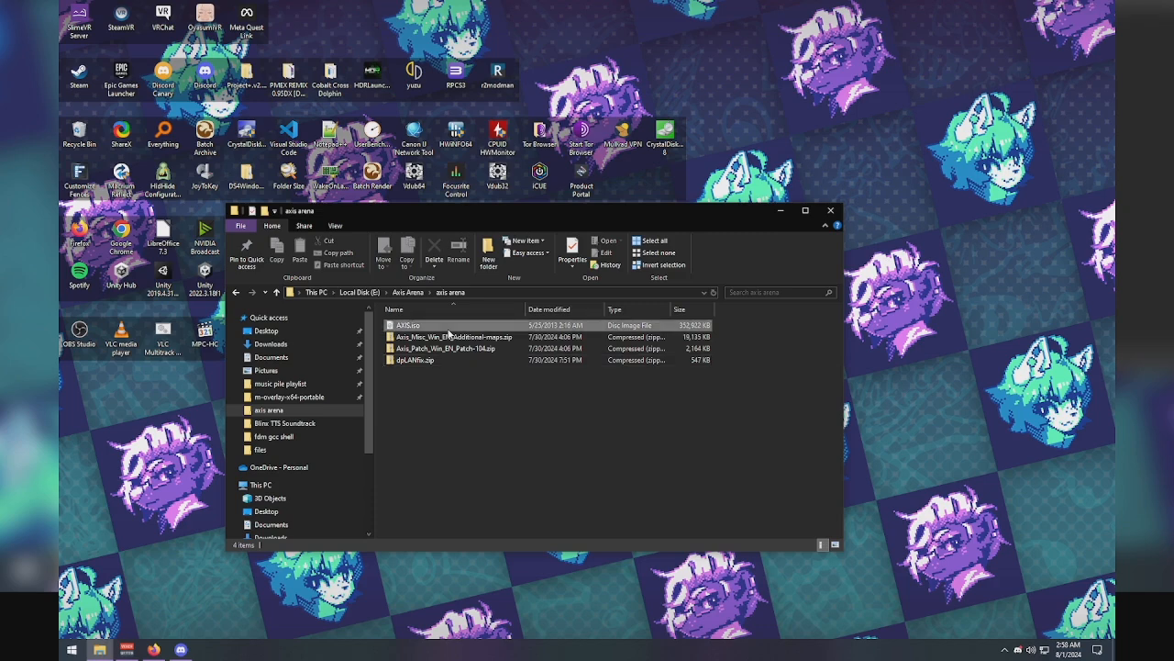
pyautogui.rightClick(449, 328)
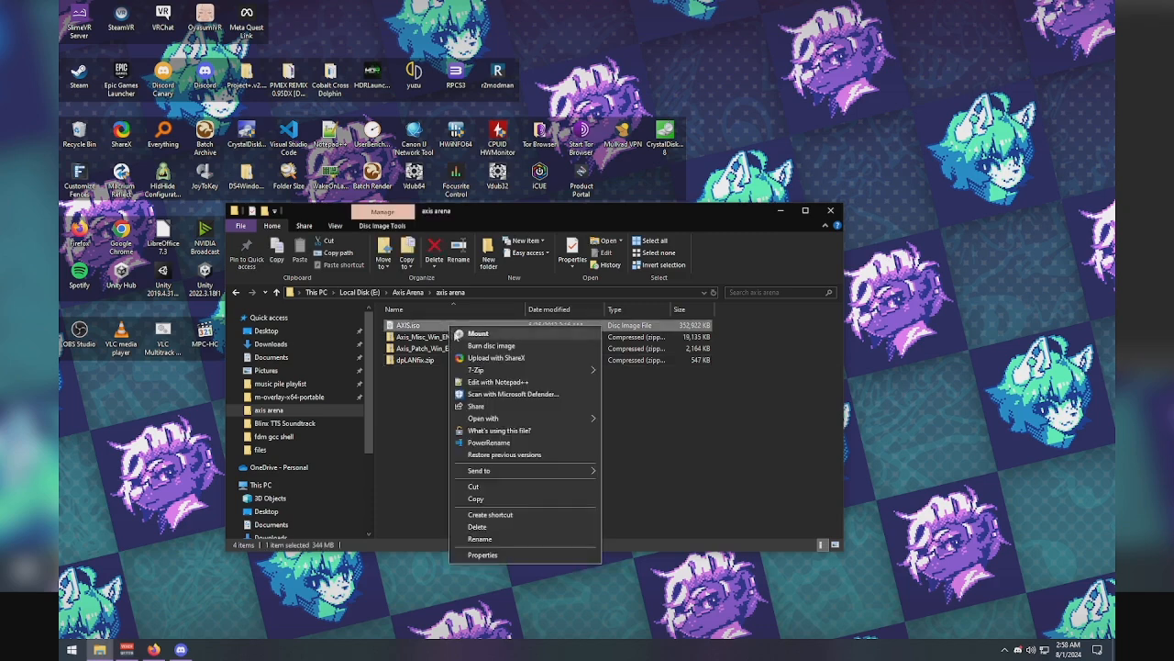
pyautogui.click(459, 333)
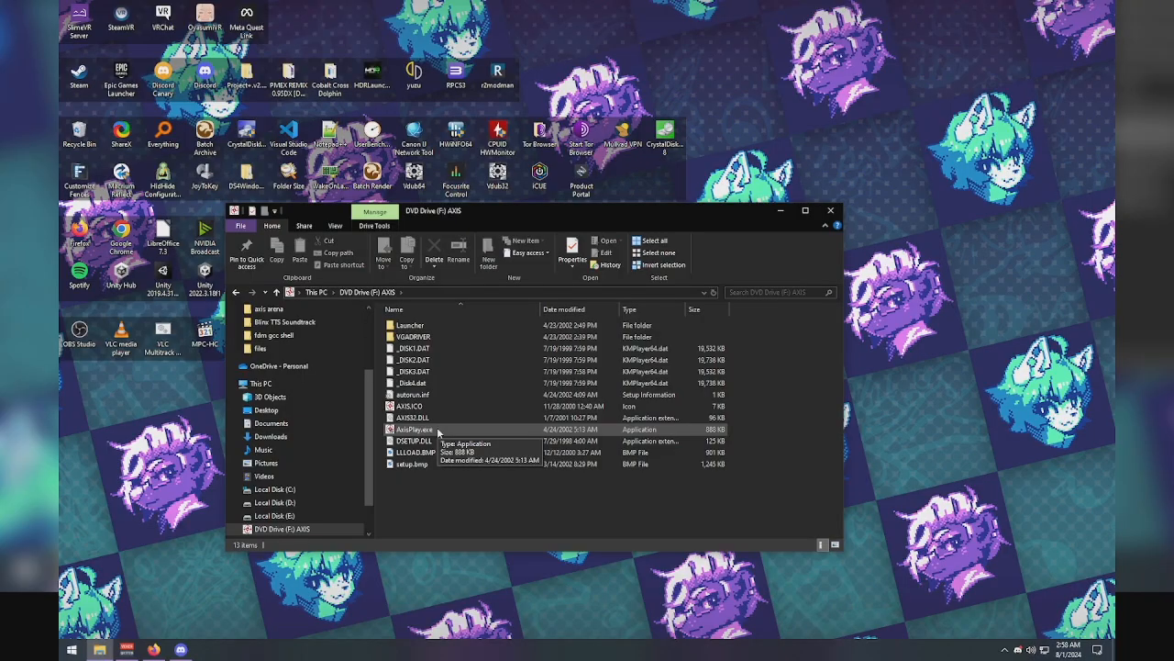
pyautogui.doubleClick(438, 429)
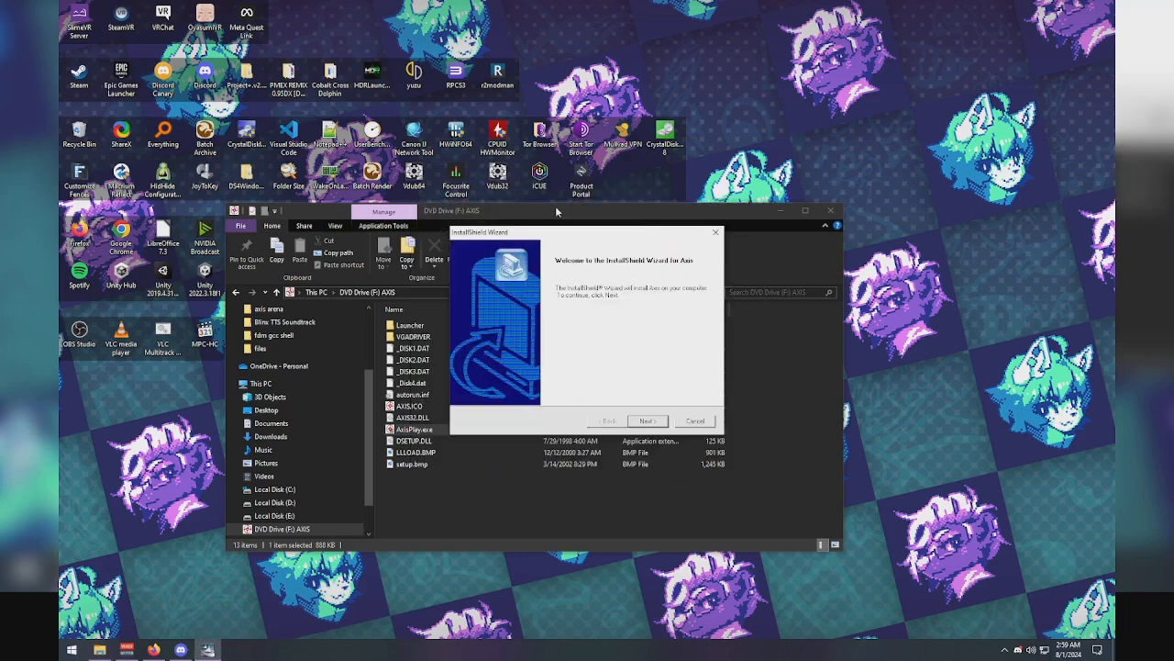
# Step: Install Axis into the default C:\Program Files (x86)\Axis folder and finish the wizard
pyautogui.click(647, 421)
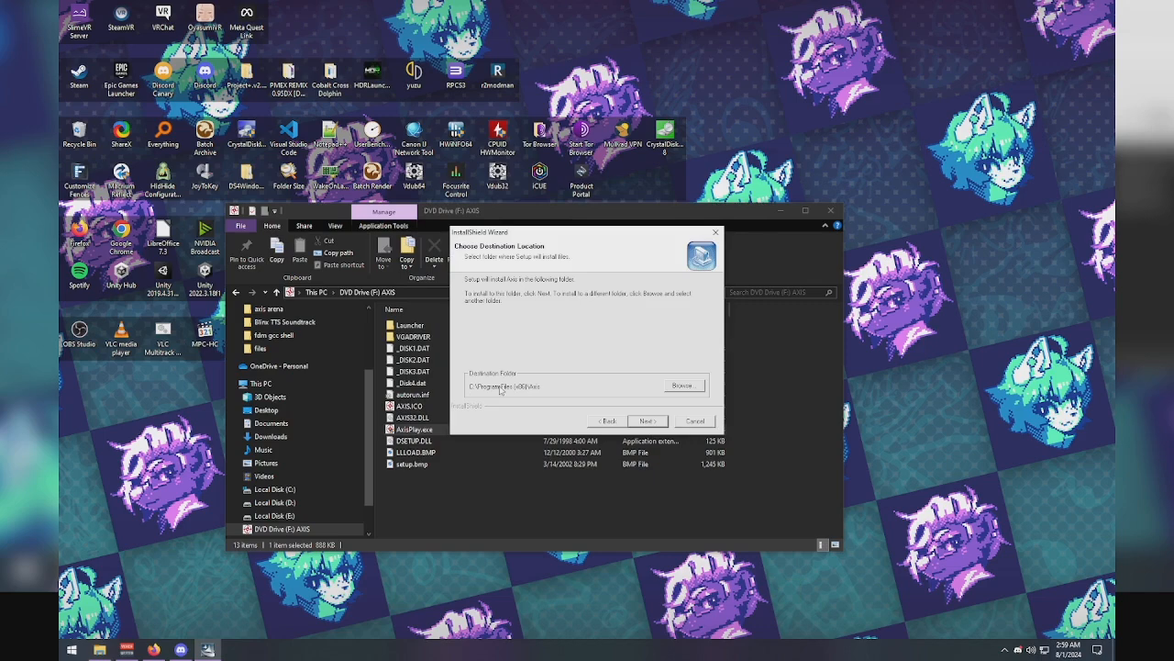
pyautogui.click(686, 385)
pyautogui.click(647, 409)
pyautogui.click(648, 421)
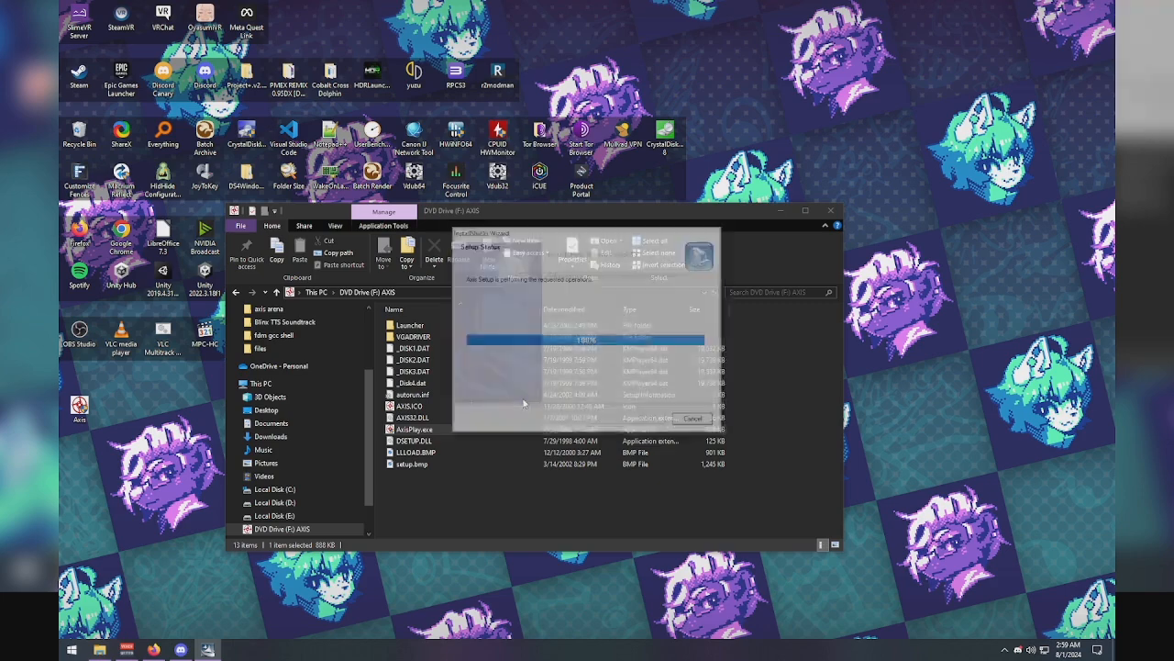
pyautogui.click(652, 422)
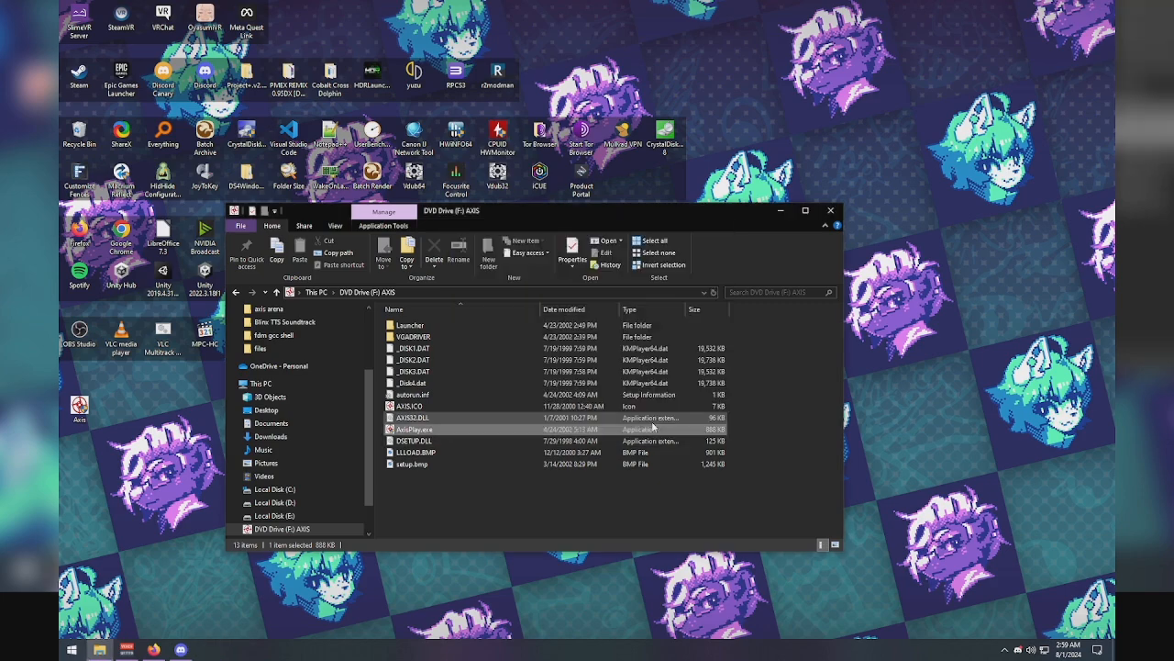
# Step: Return File Explorer to the axis arena folder
pyautogui.scroll(-1, 294, 505)
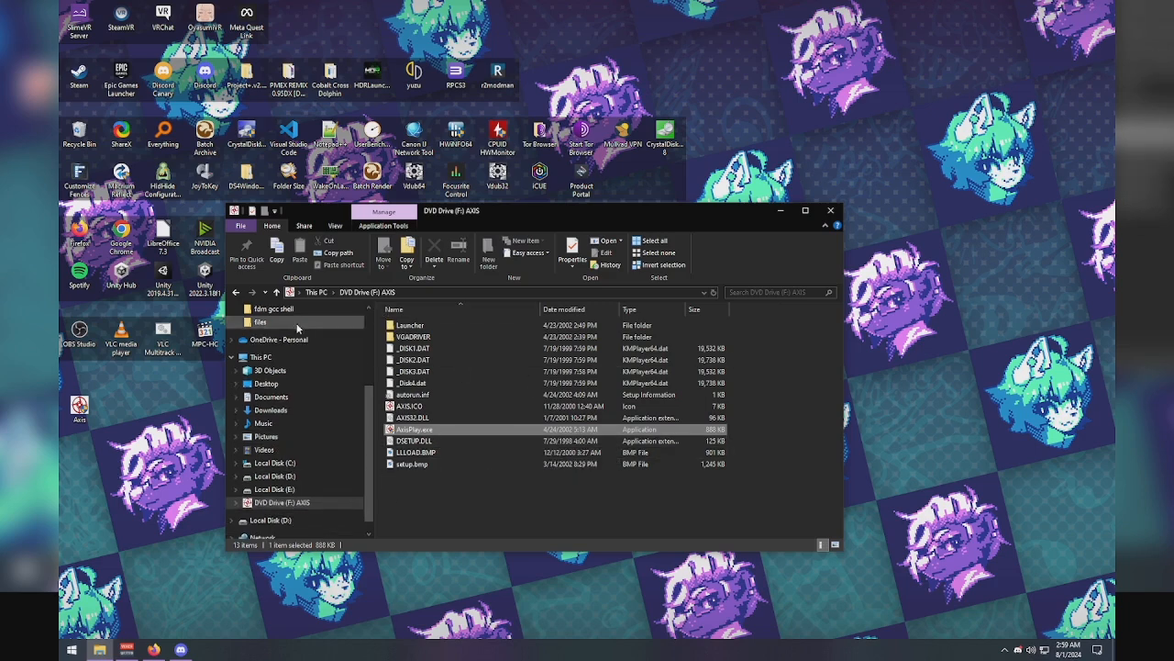
pyautogui.scroll(1, 293, 325)
pyautogui.hotkey('alt', 'Left')
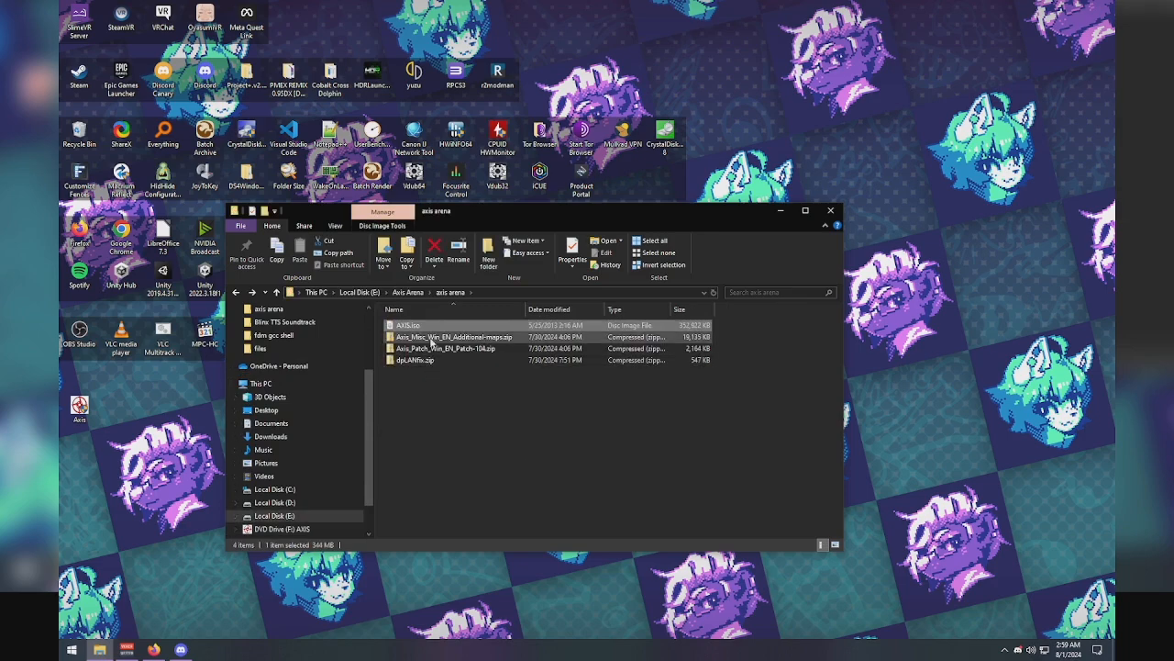
pyautogui.scroll(1, 306, 371)
pyautogui.scroll(-2, 312, 422)
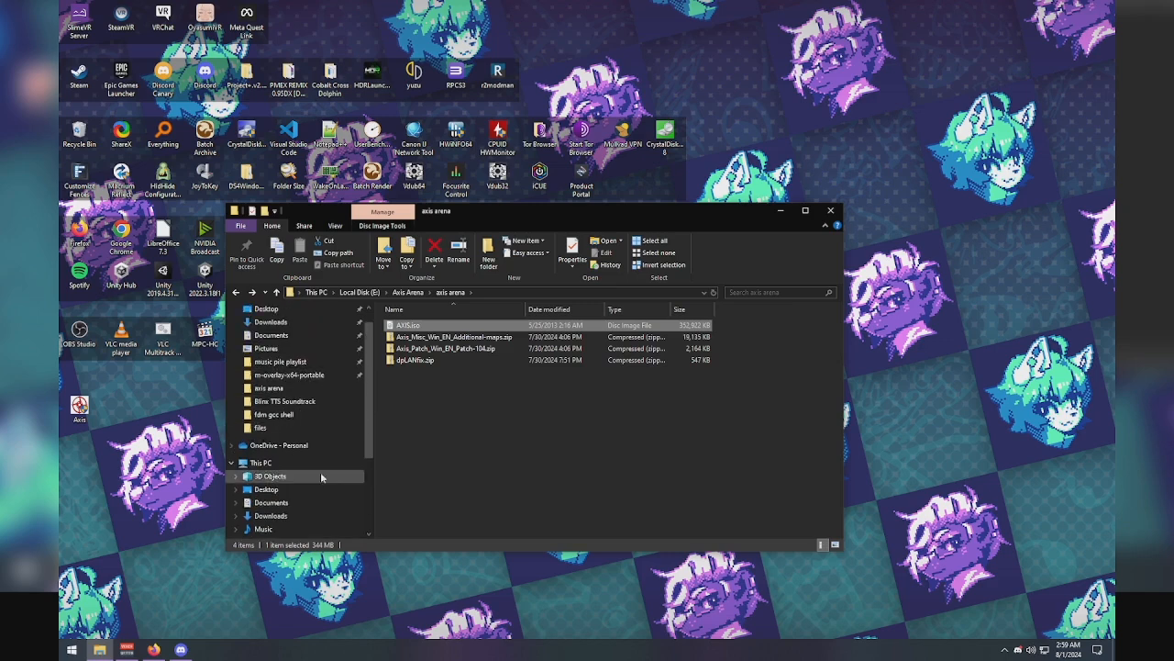
pyautogui.scroll(2, 320, 472)
pyautogui.rightClick(287, 418)
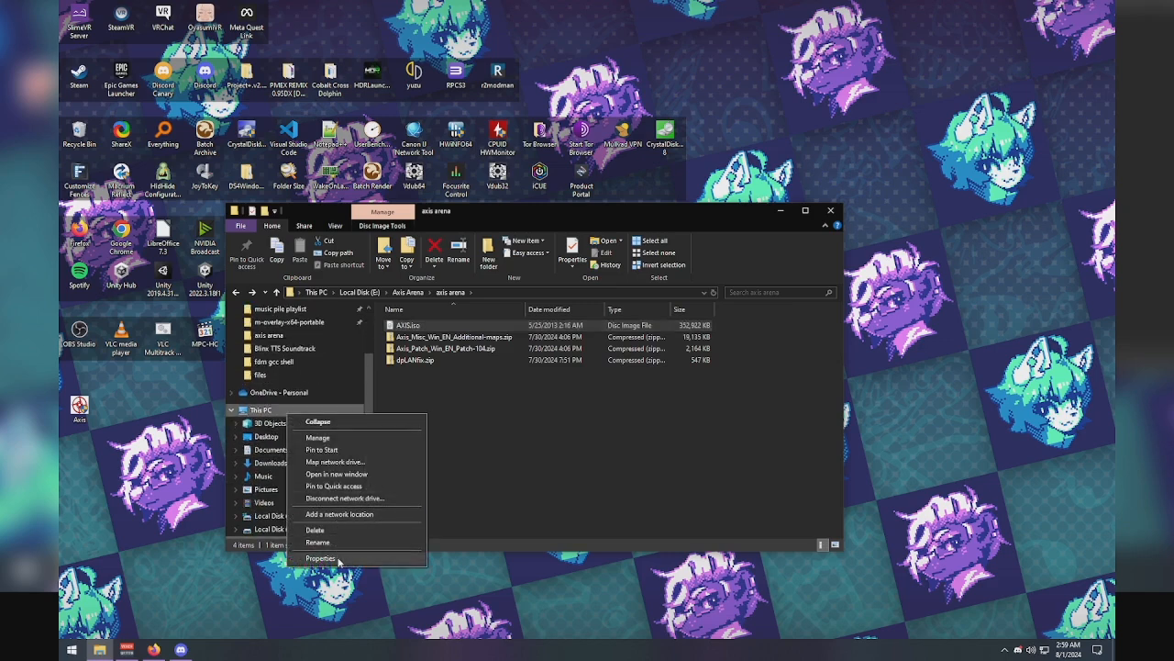
pyautogui.click(461, 480)
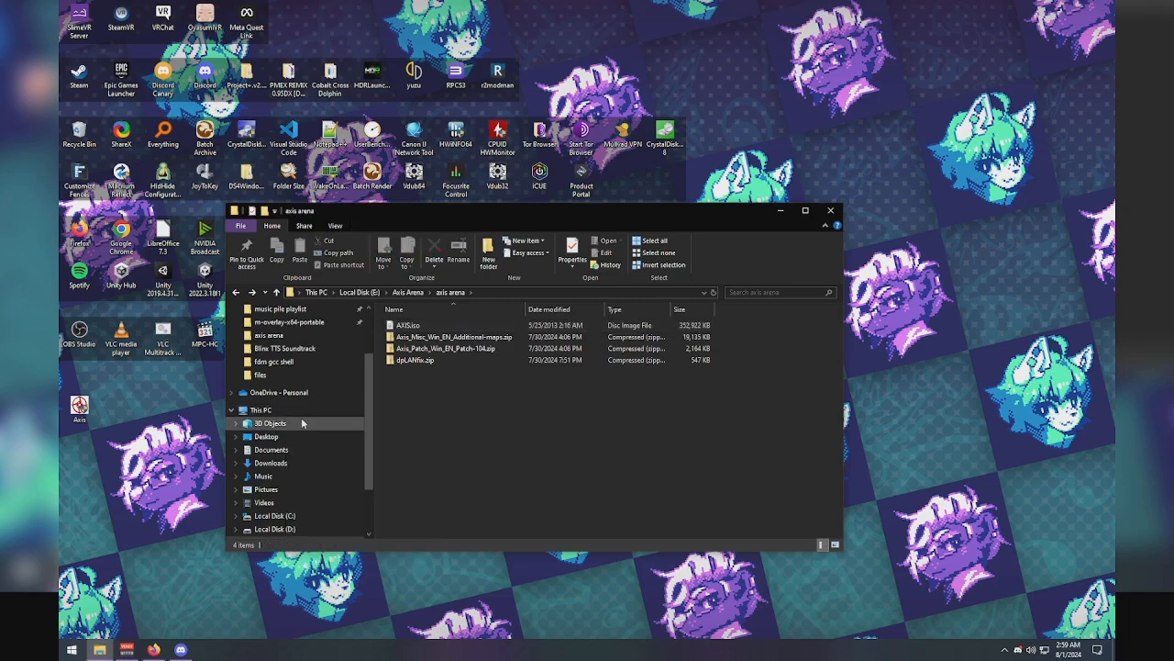
# Step: Open Local Disk (C:) in a new window, browse to Program Files (x86)\Axis and snap it right
pyautogui.scroll(-2, 266, 404)
pyautogui.scroll(1, 268, 396)
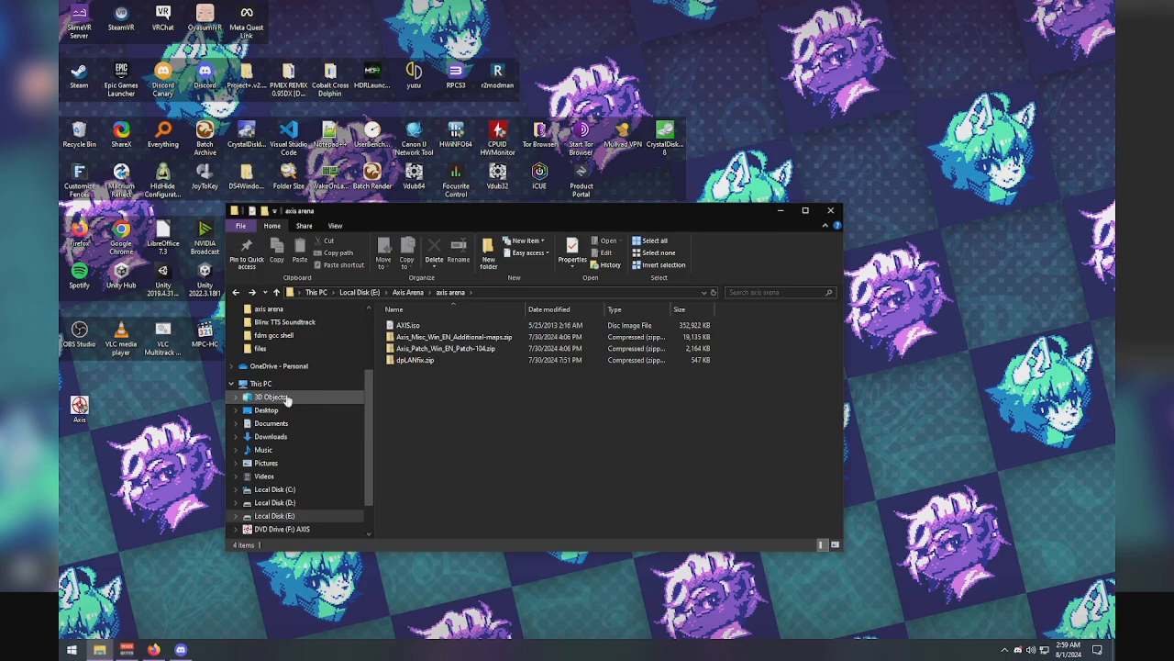
pyautogui.rightClick(286, 477)
pyautogui.rightClick(275, 490)
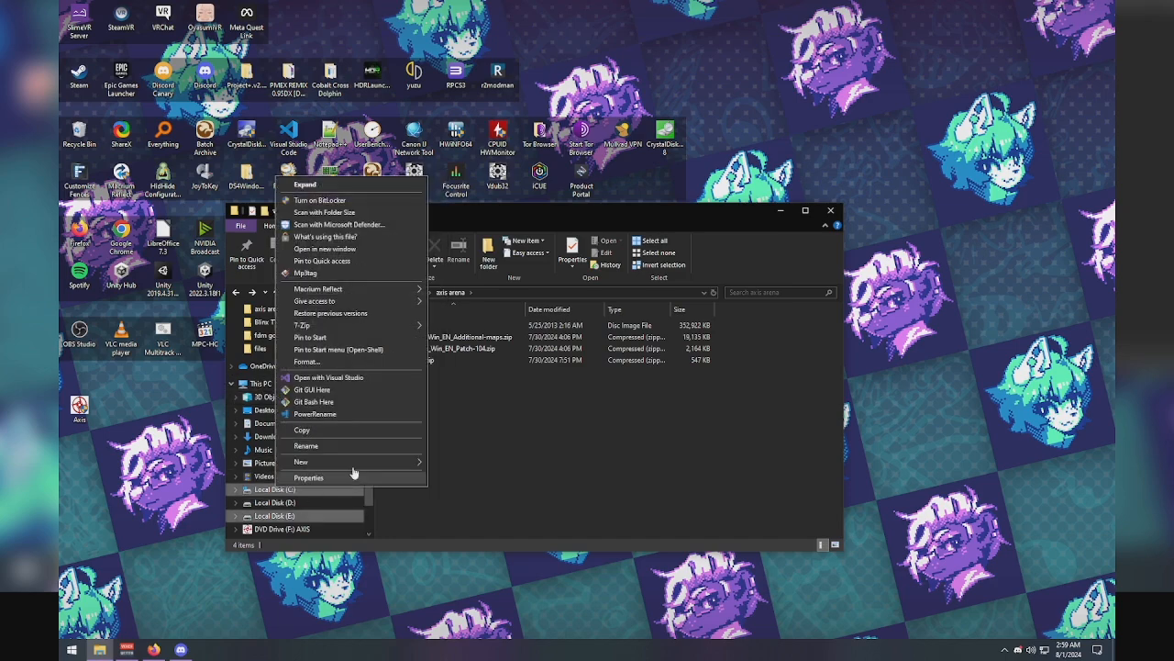
pyautogui.click(325, 248)
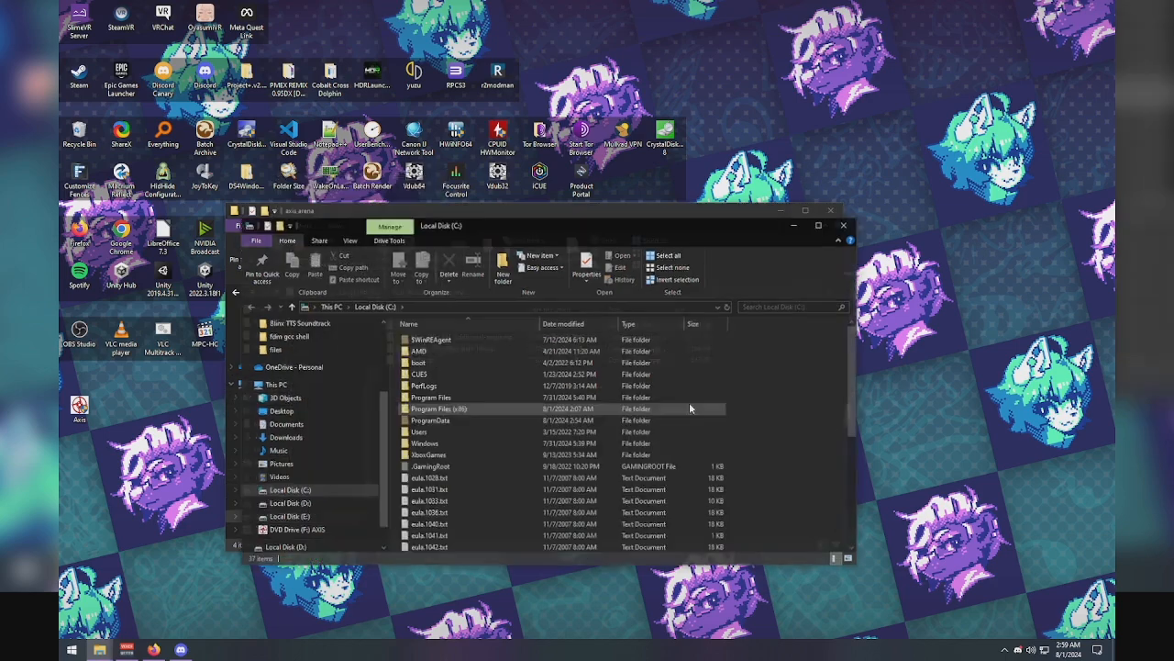
pyautogui.doubleClick(451, 410)
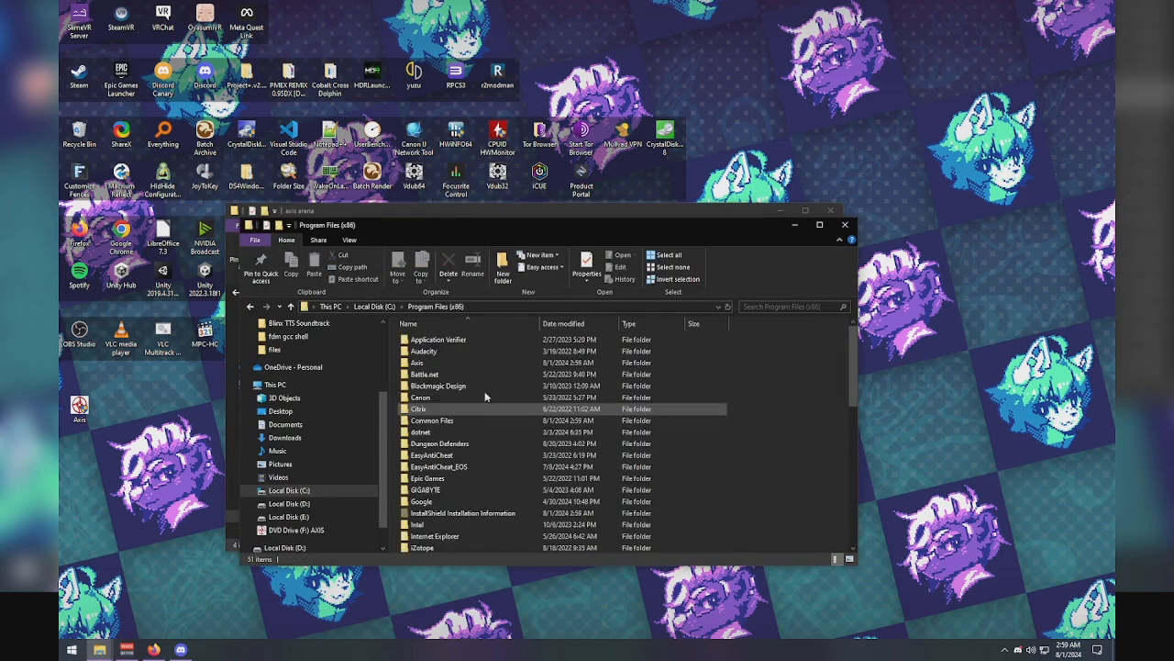
pyautogui.doubleClick(426, 363)
pyautogui.moveTo(457, 211); pyautogui.dragTo(1173, 220)
# Step: Copy axismap3's Data, InitData and map folders into the Axis folder, replacing existing files
pyautogui.click(383, 237)
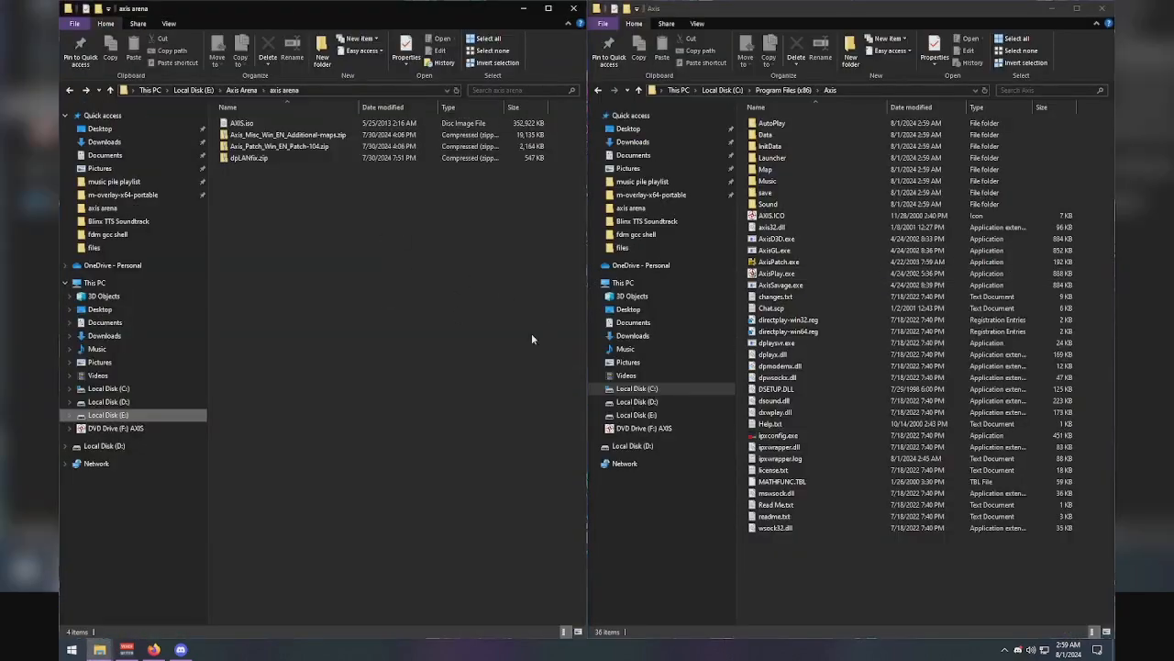
pyautogui.doubleClick(298, 135)
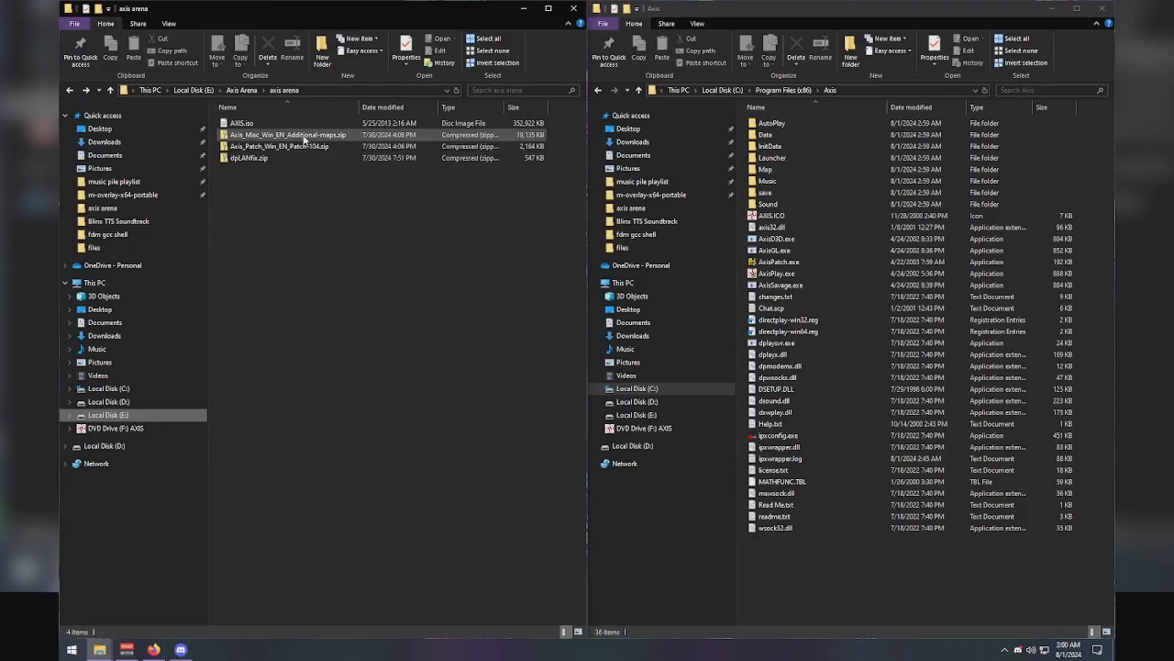
pyautogui.doubleClick(290, 122)
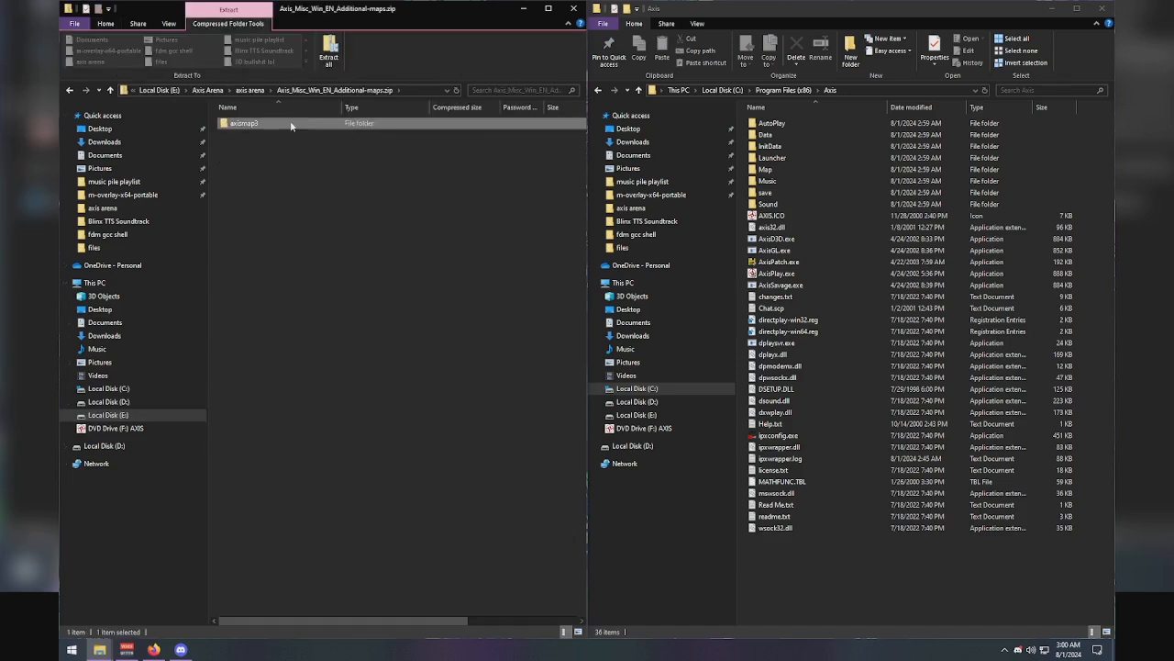
pyautogui.moveTo(282, 163); pyautogui.dragTo(824, 575)
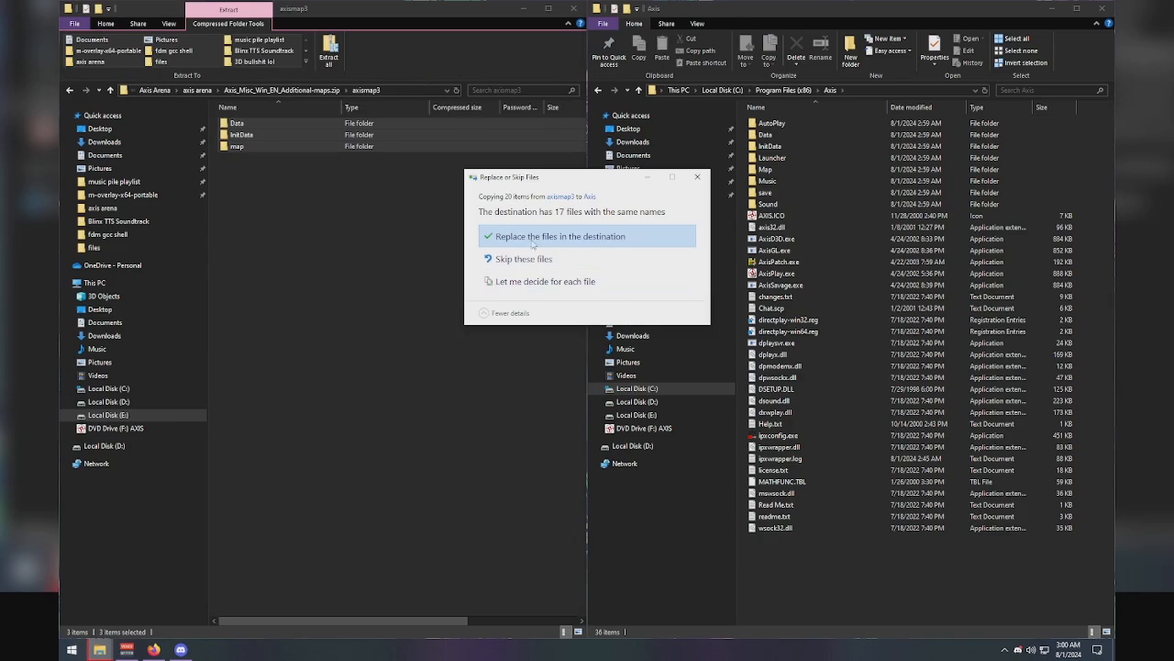
pyautogui.click(533, 240)
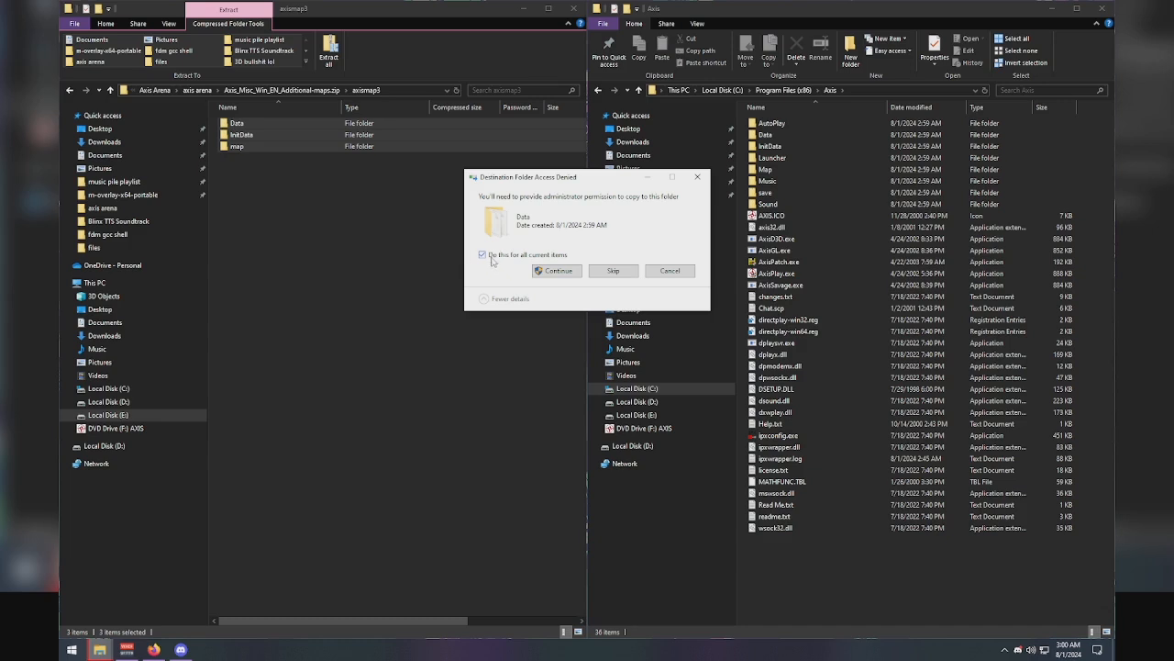
pyautogui.click(558, 270)
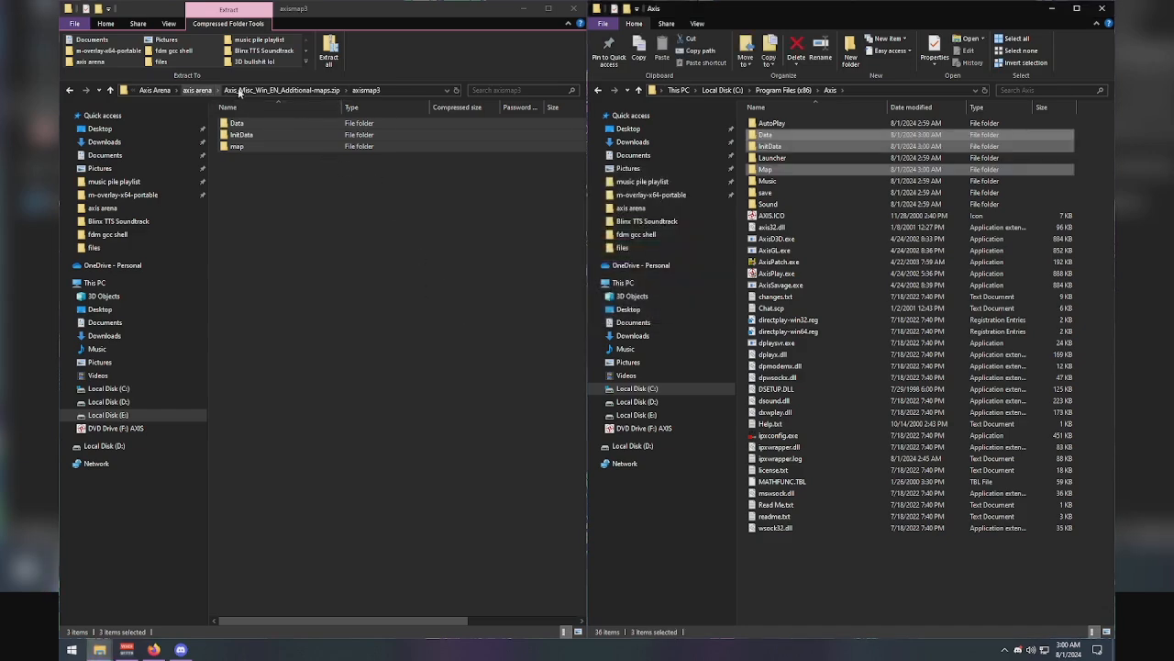
# Step: Recheck the contents of the Patch-104 axis104 folder and the axismap3 folder
pyautogui.click(198, 90)
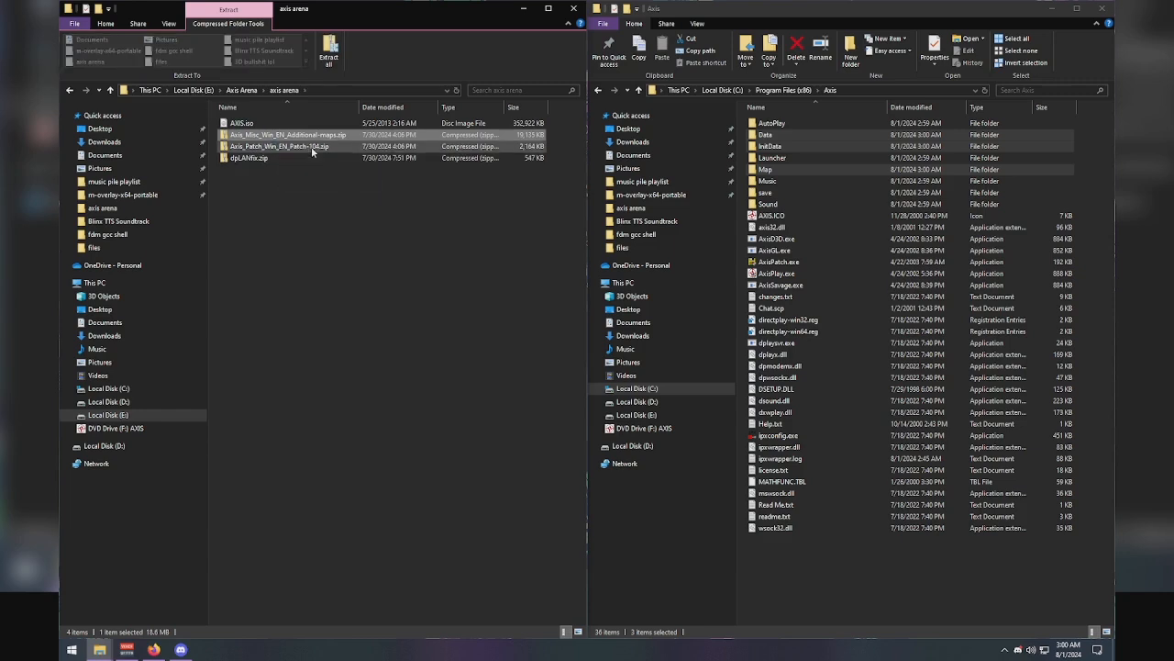
pyautogui.doubleClick(311, 147)
pyautogui.doubleClick(276, 122)
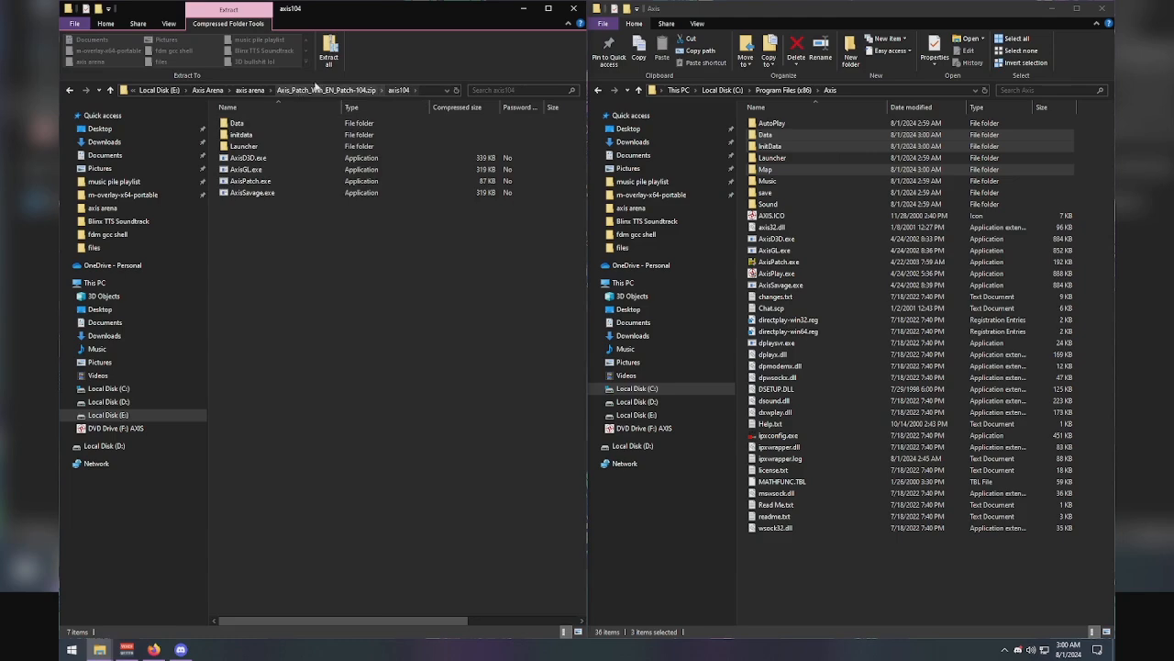
pyautogui.click(312, 90)
pyautogui.click(283, 90)
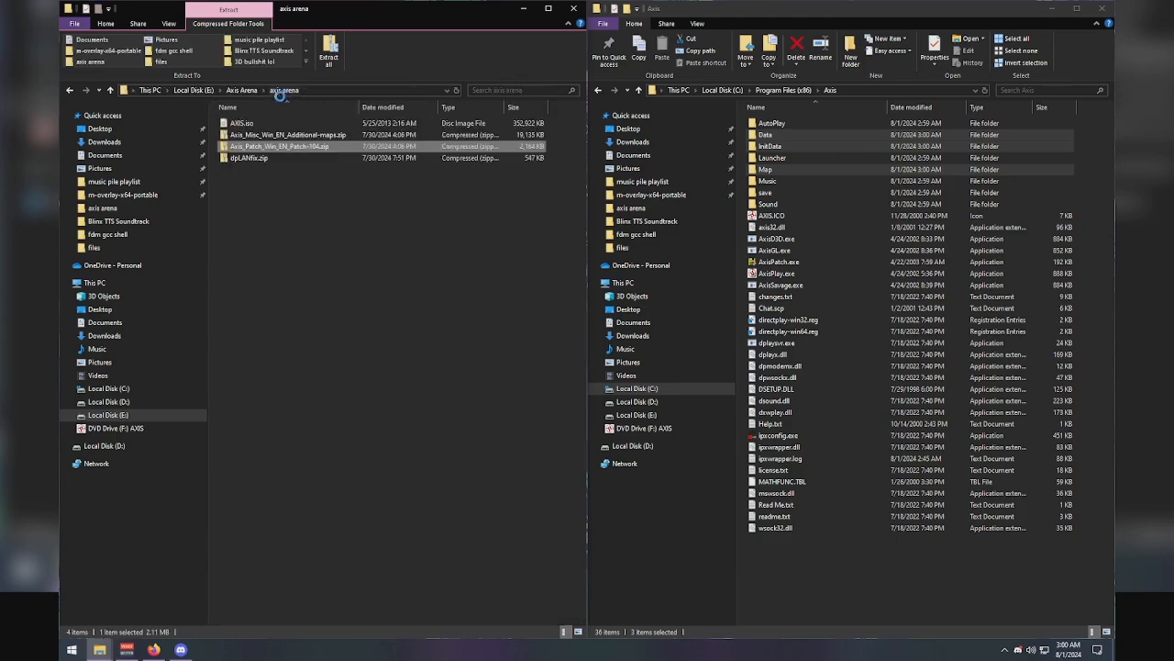
pyautogui.click(262, 135)
pyautogui.doubleClick(262, 135)
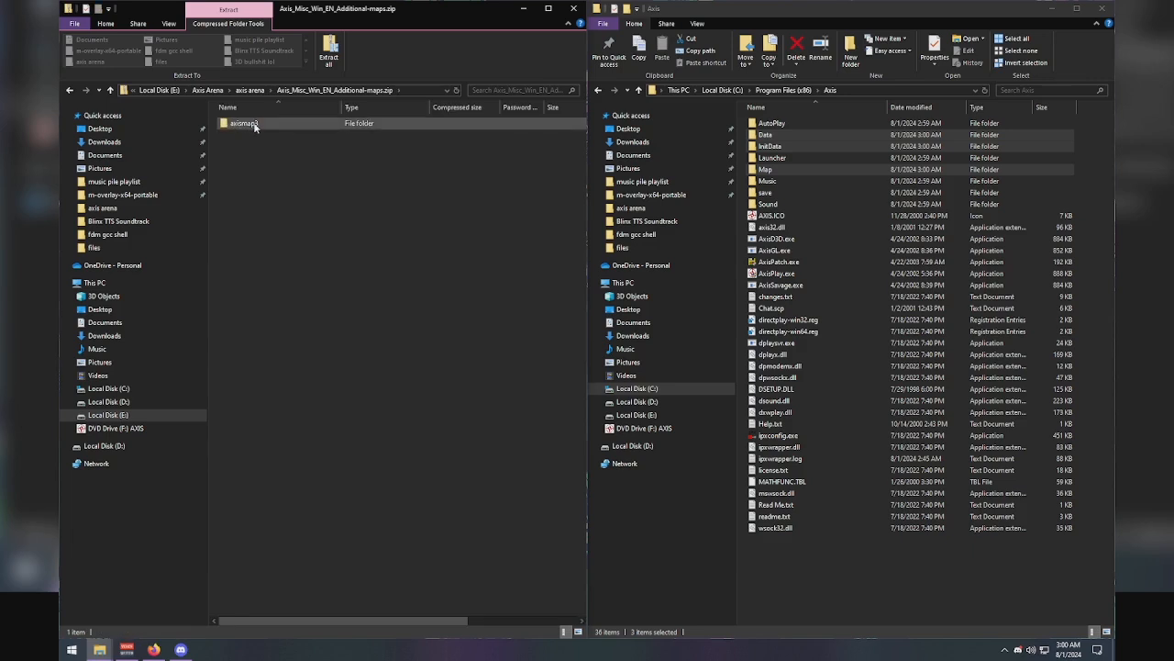
pyautogui.click(255, 128)
pyautogui.doubleClick(269, 131)
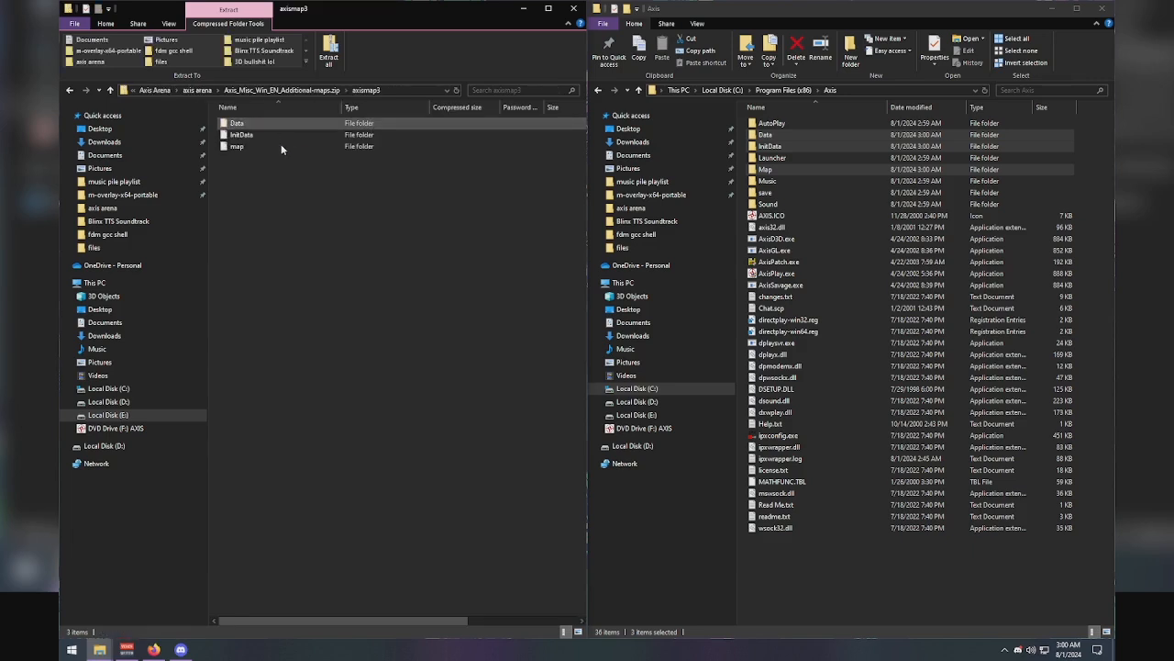
pyautogui.moveTo(299, 166); pyautogui.dragTo(281, 125)
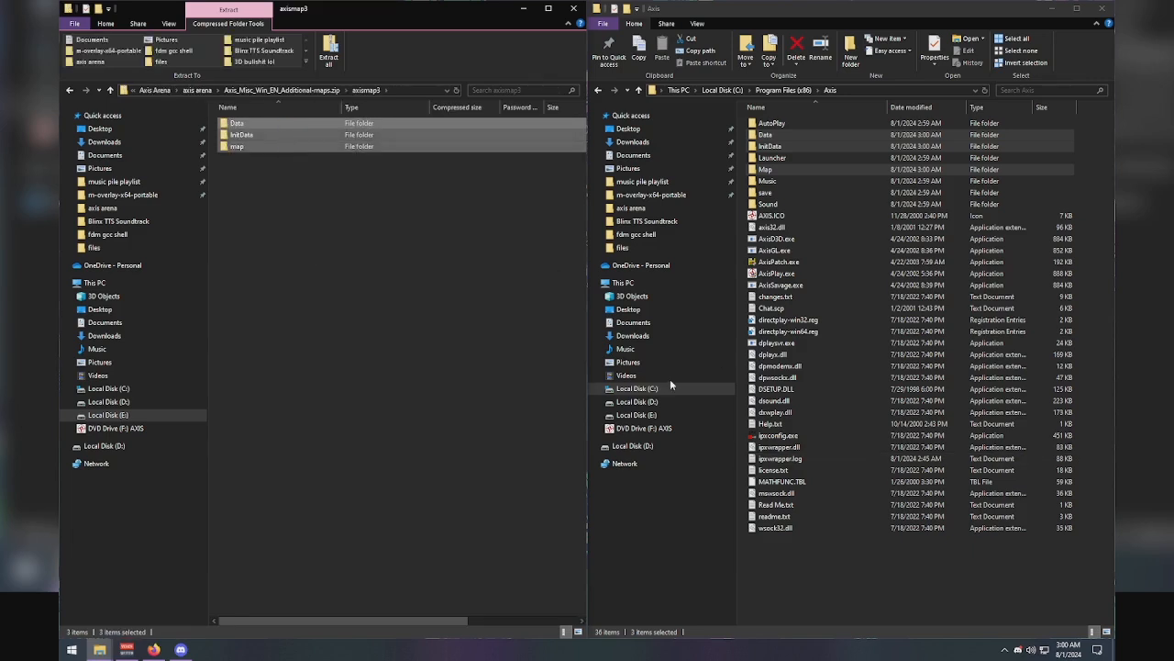
pyautogui.click(284, 90)
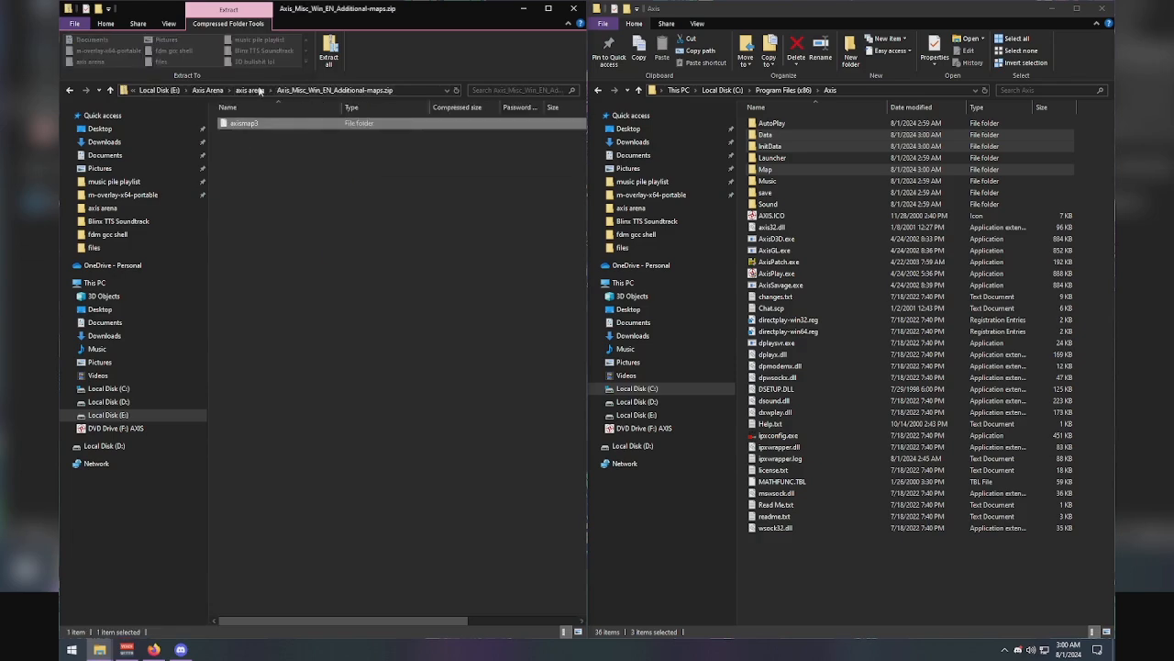
pyautogui.click(249, 90)
# Step: Copy all seven axis104 patch items into the Axis folder, replacing the existing files
pyautogui.doubleClick(264, 146)
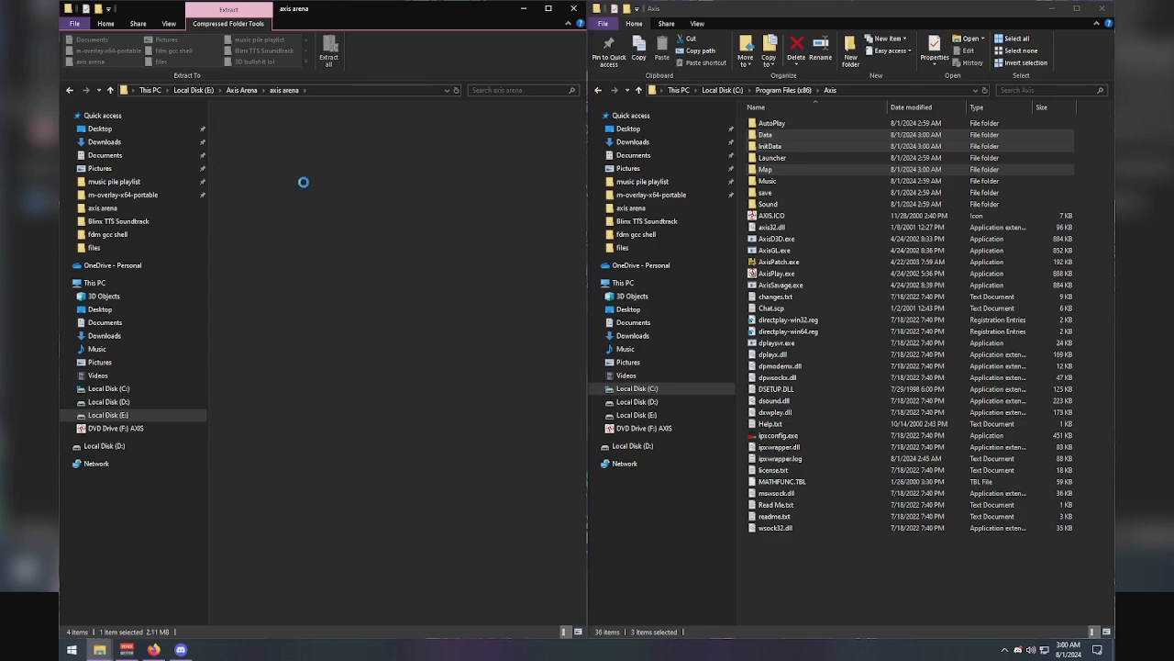
pyautogui.doubleClick(277, 124)
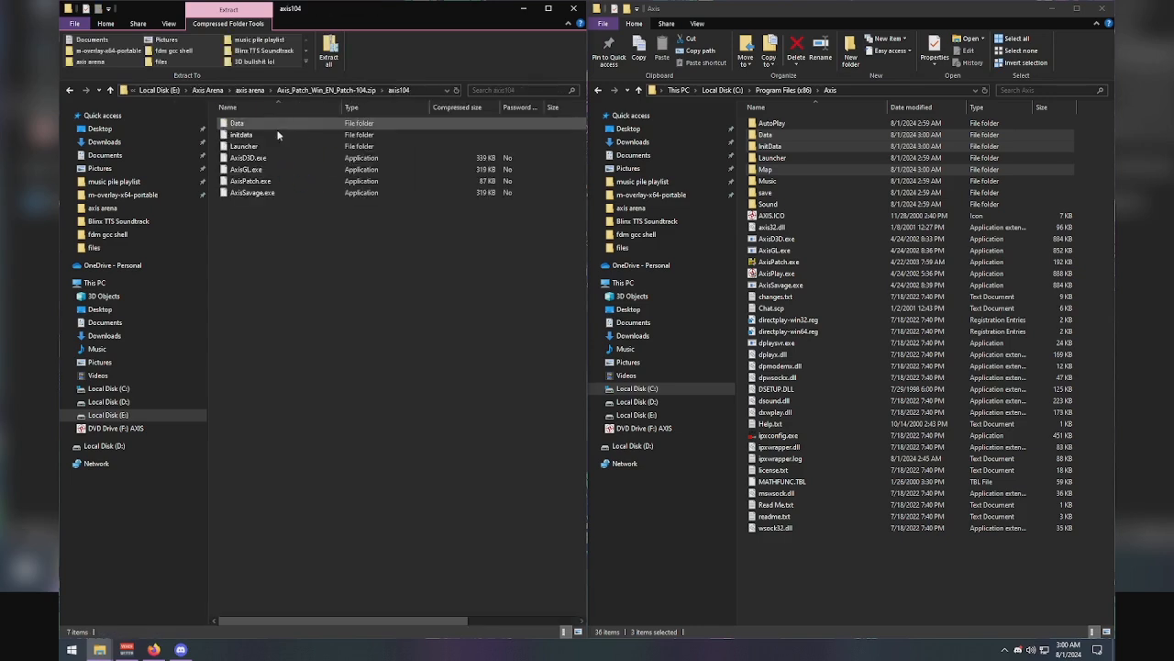
pyautogui.moveTo(284, 236); pyautogui.dragTo(258, 122)
pyautogui.hotkey('ctrl', 'c')
pyautogui.click(841, 574)
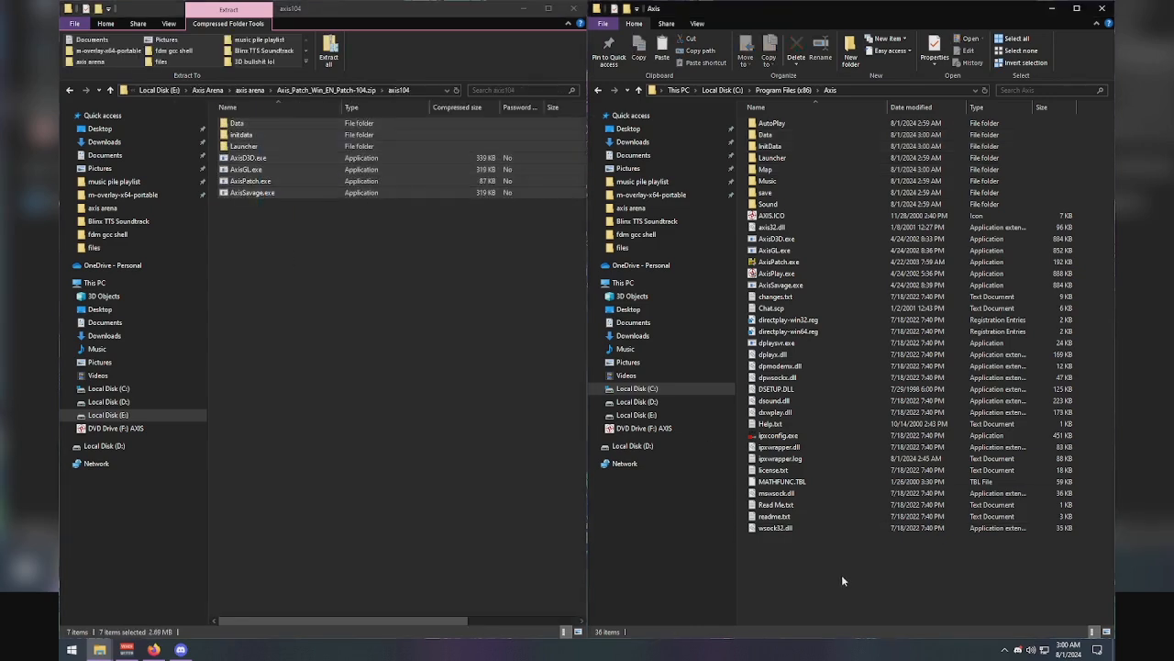
pyautogui.hotkey('ctrl', 'v')
pyautogui.click(528, 237)
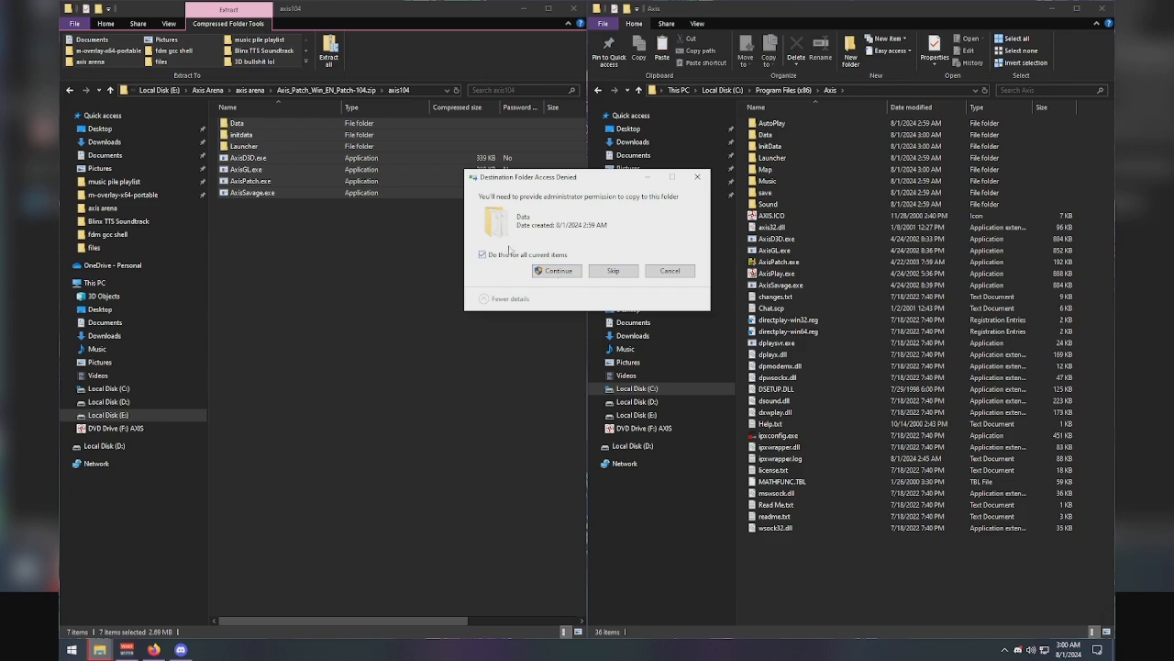
pyautogui.click(561, 279)
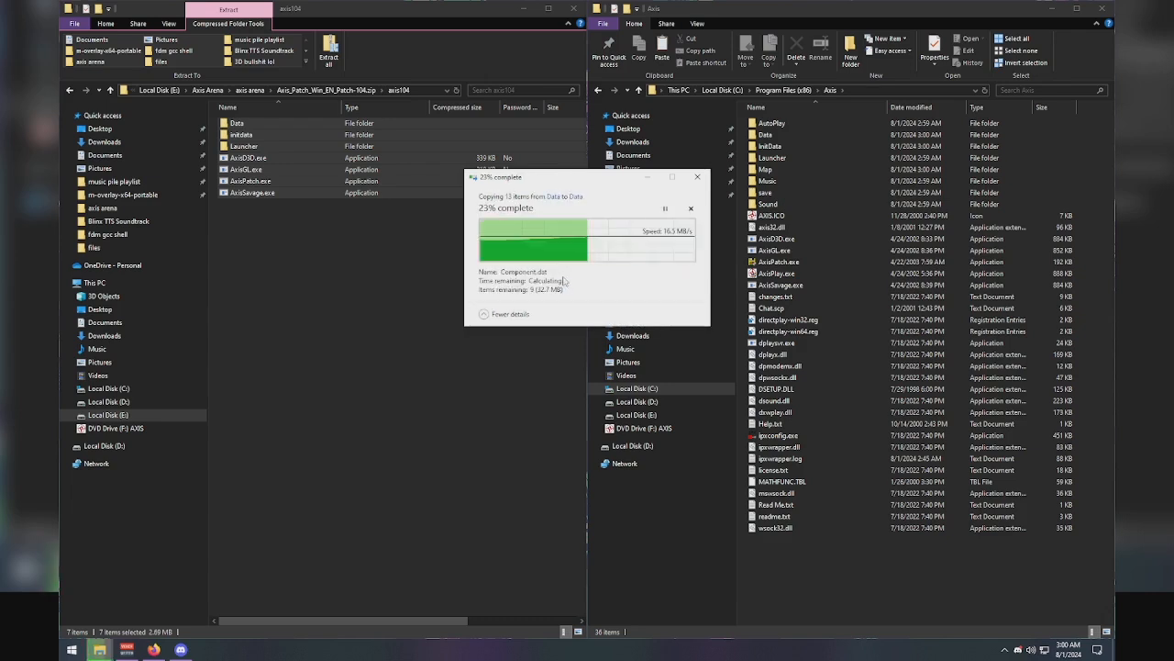
pyautogui.click(253, 92)
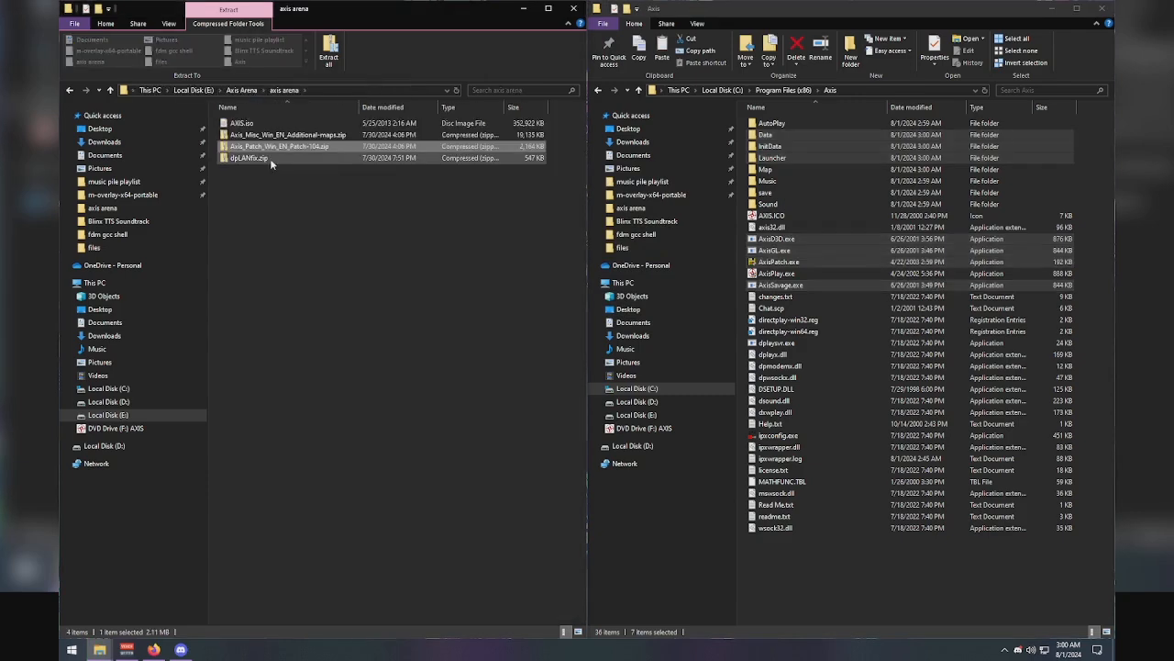
# Step: Copy all 16 dpLANfix files, including both directplay .reg files, into the Axis folder, replacing matches
pyautogui.doubleClick(270, 160)
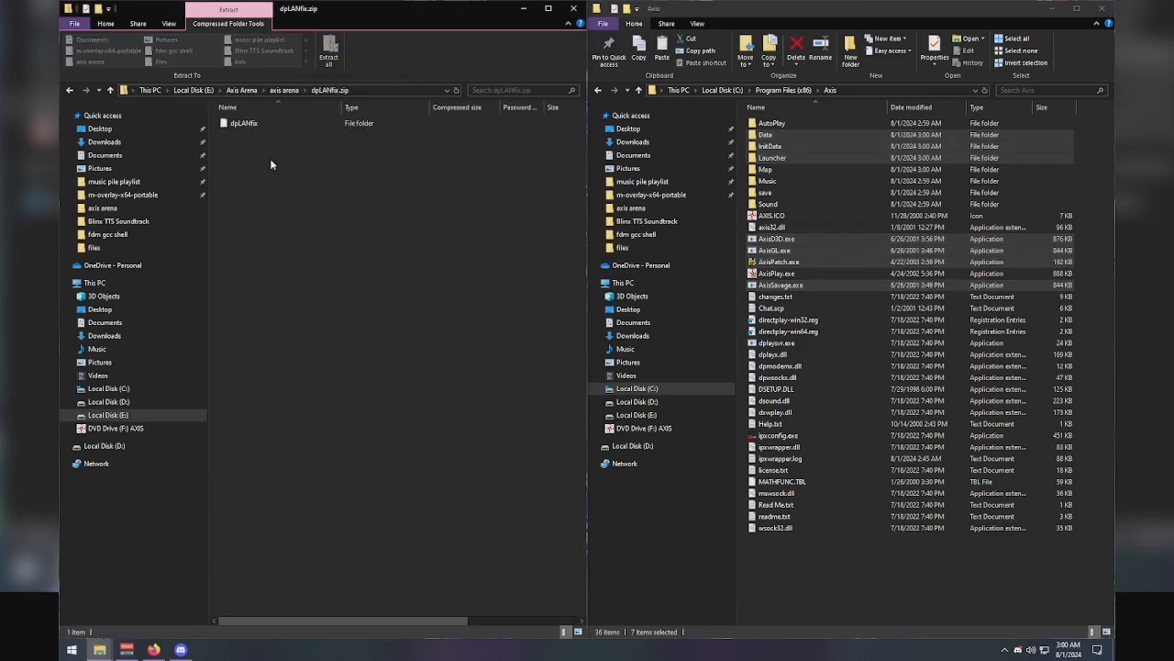
pyautogui.doubleClick(266, 123)
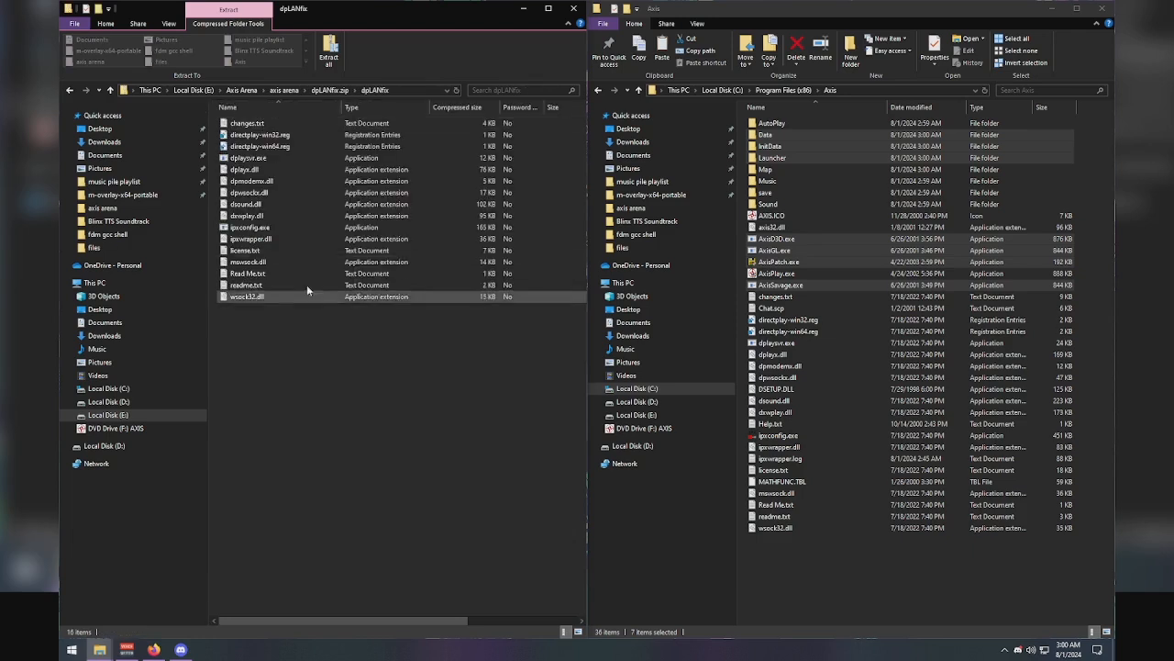
pyautogui.hotkey('ctrl', 'a')
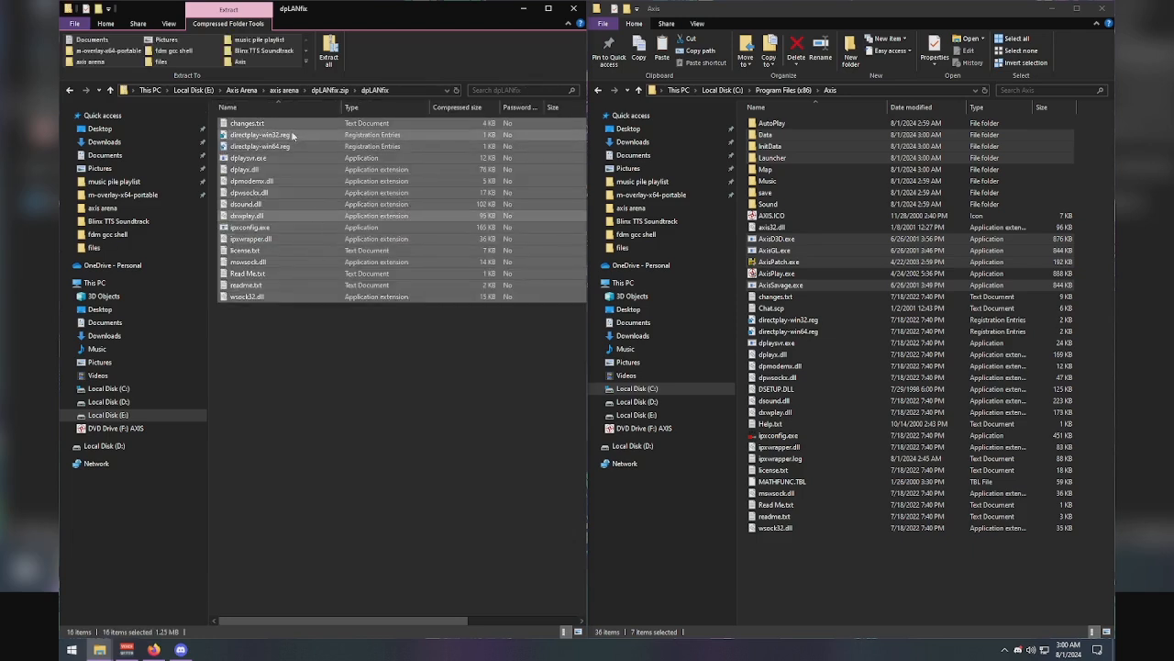
pyautogui.keyDown('ctrl'); pyautogui.click(292, 136); pyautogui.keyUp('ctrl')
pyautogui.keyDown('ctrl'); pyautogui.click(287, 148); pyautogui.keyUp('ctrl')
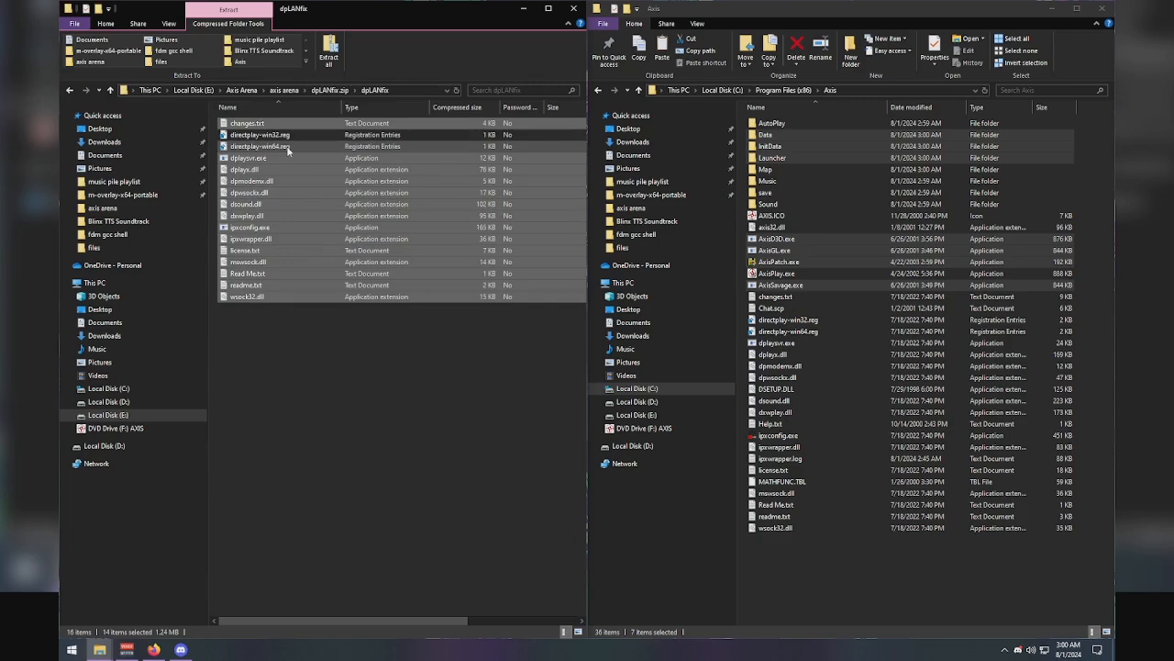
pyautogui.keyDown('ctrl'); pyautogui.click(287, 147); pyautogui.keyUp('ctrl')
pyautogui.keyDown('ctrl'); pyautogui.click(284, 136); pyautogui.keyUp('ctrl')
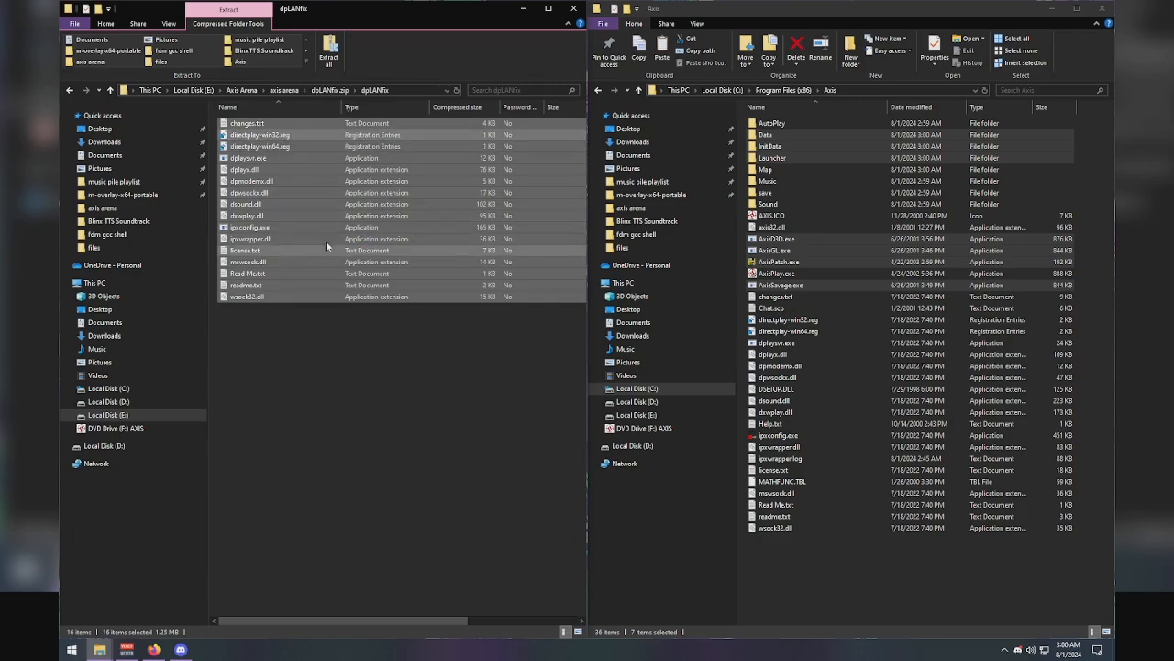
pyautogui.moveTo(316, 190); pyautogui.dragTo(848, 591)
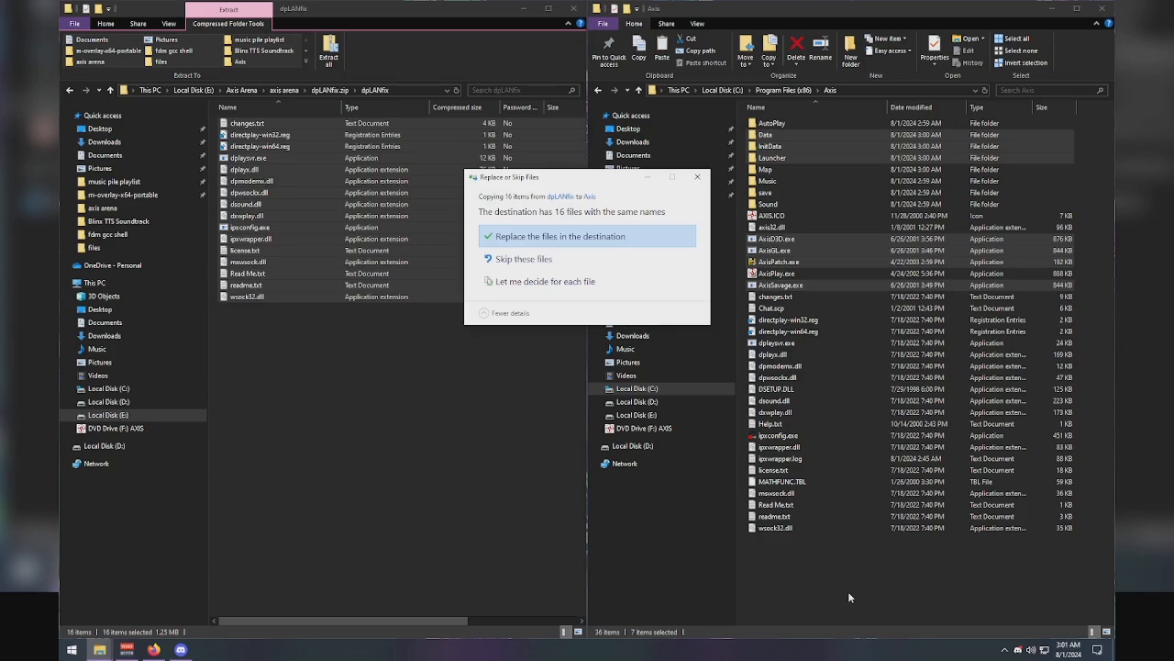
pyautogui.click(528, 237)
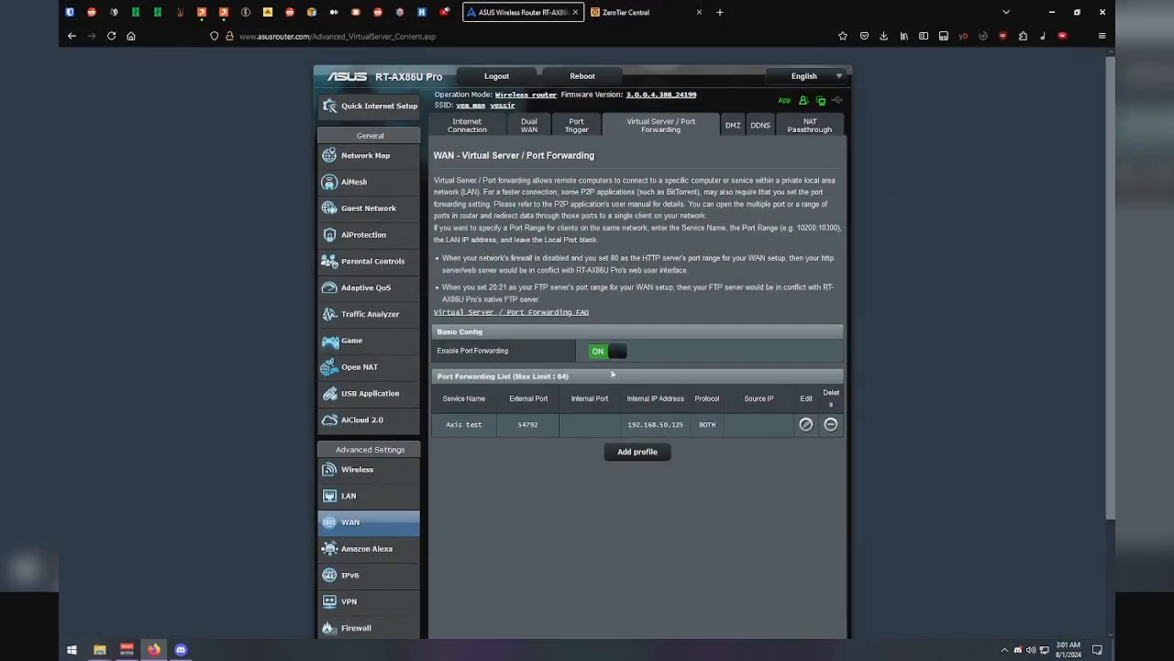
# Step: Save the Axis test rule forwarding port 54792, BOTH protocols, to 192.168.50.125
pyautogui.moveTo(542, 425); pyautogui.dragTo(518, 430)
pyautogui.click(518, 430)
pyautogui.click(805, 423)
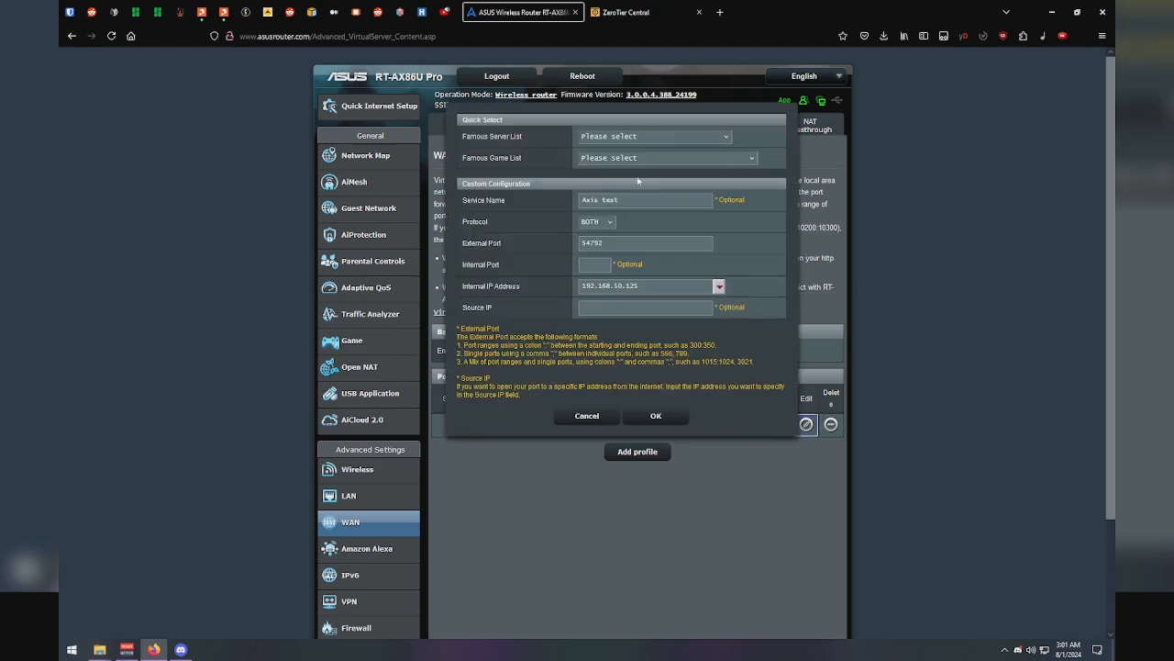
pyautogui.click(606, 223)
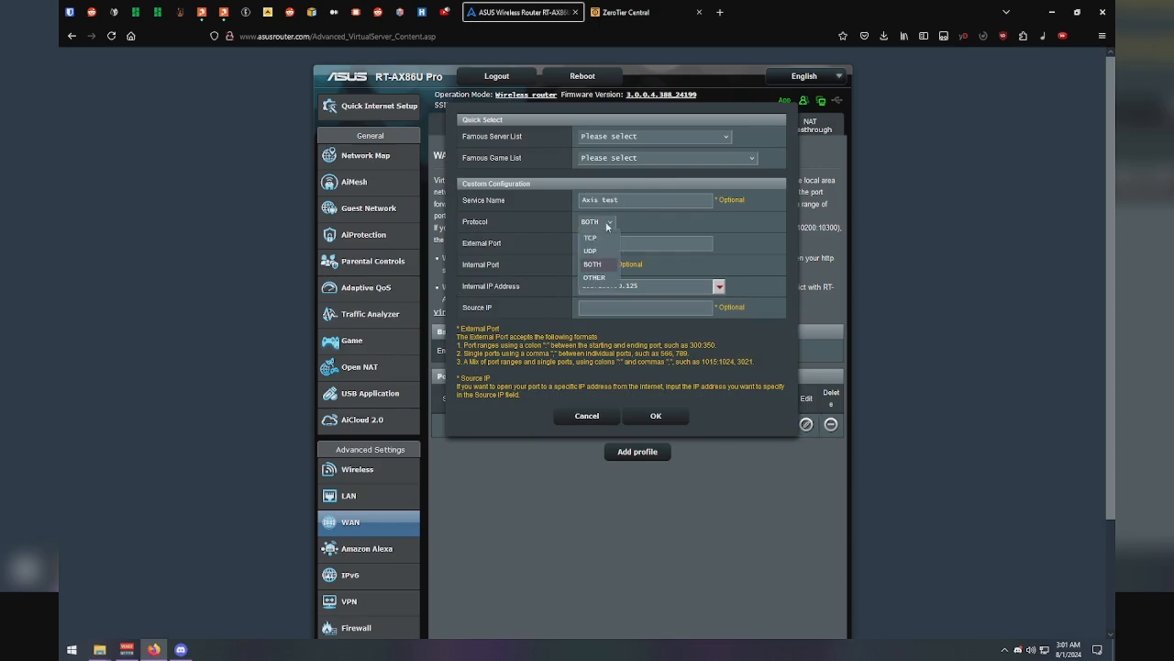
pyautogui.click(594, 263)
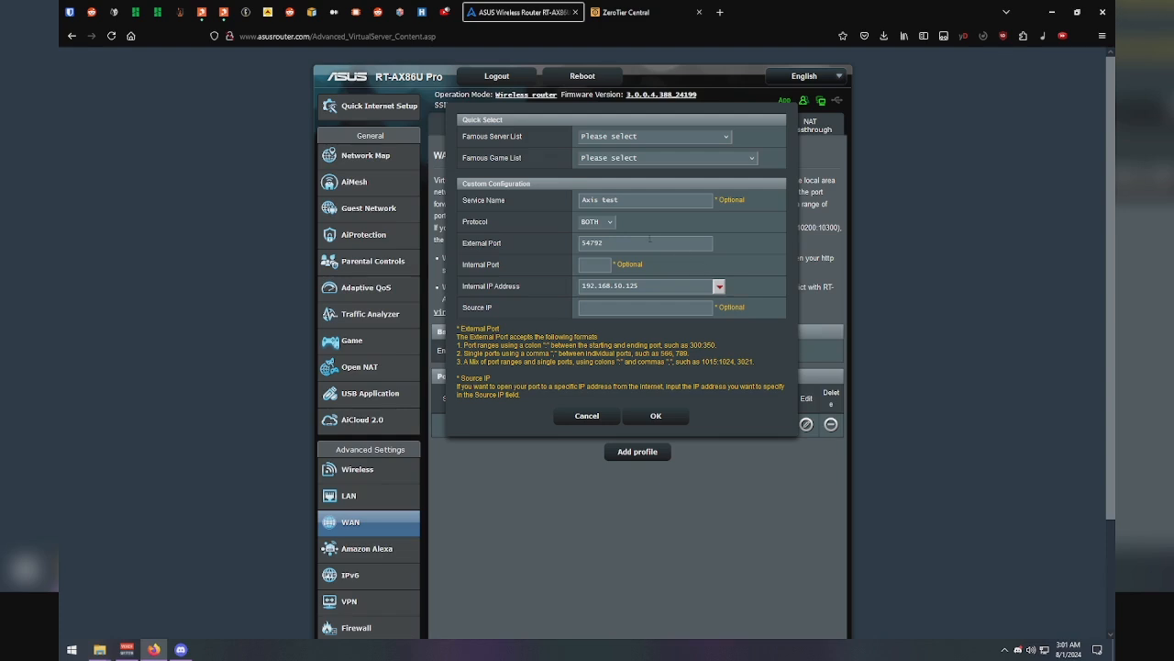
pyautogui.doubleClick(649, 241)
pyautogui.click(610, 242)
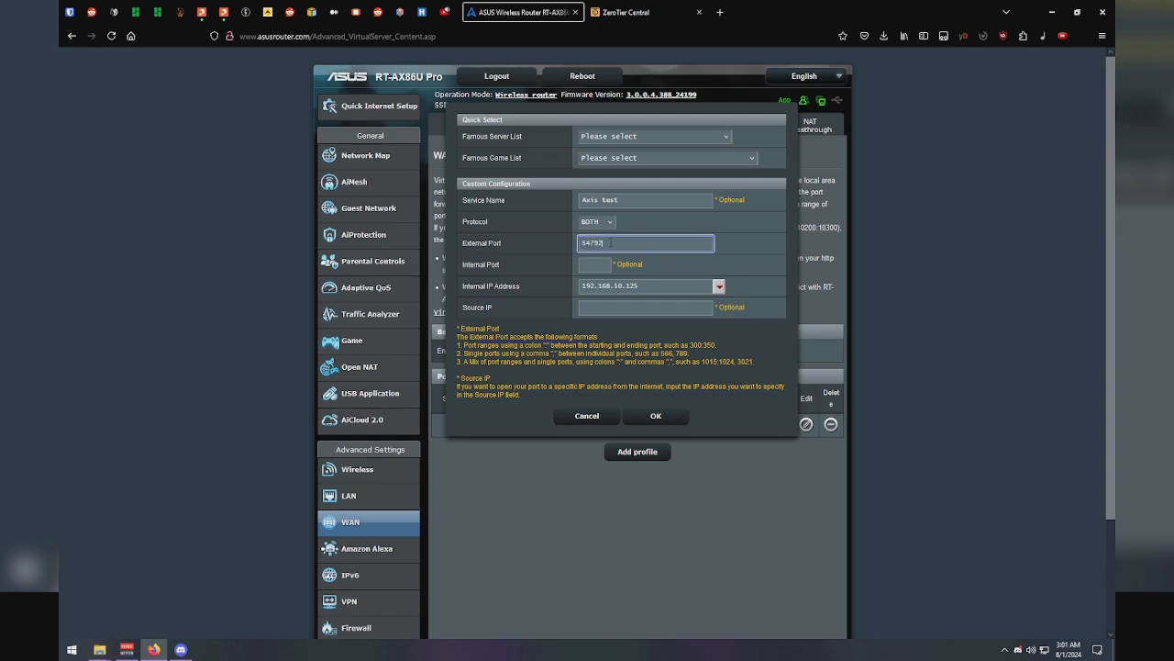
pyautogui.click(718, 288)
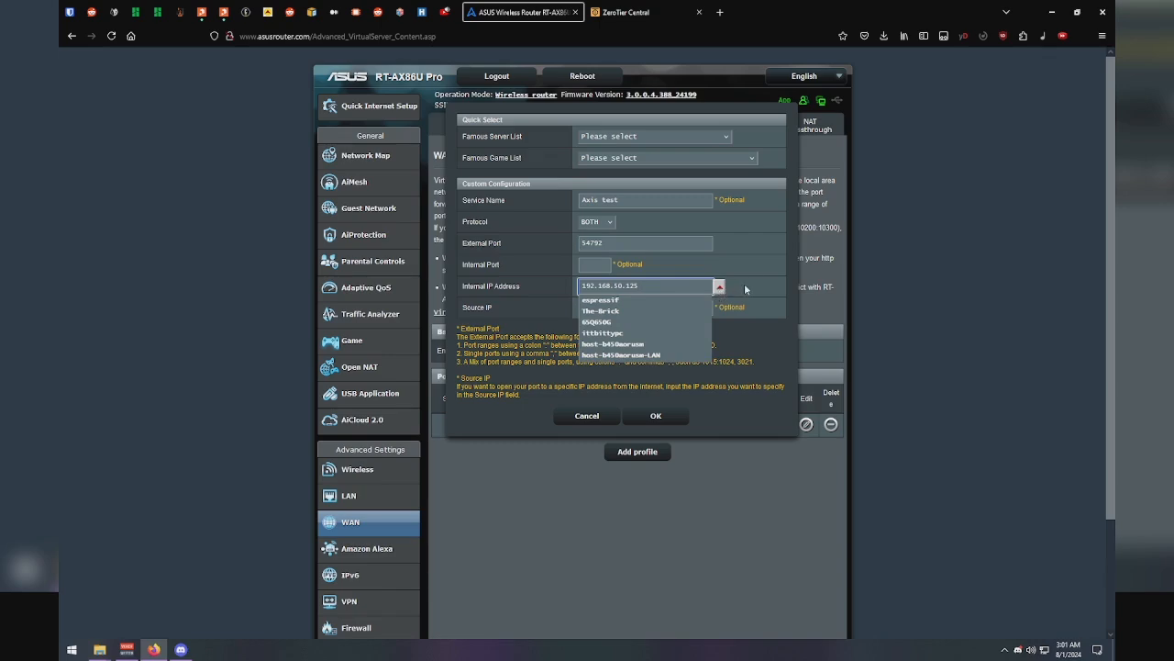
pyautogui.click(745, 289)
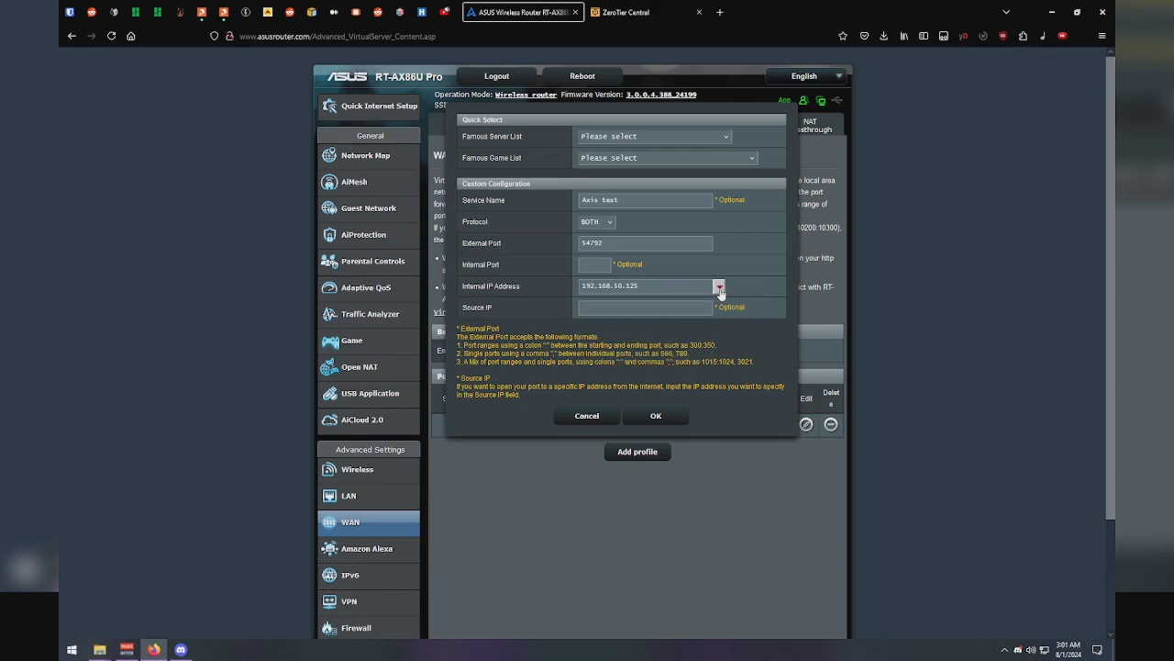
pyautogui.click(655, 416)
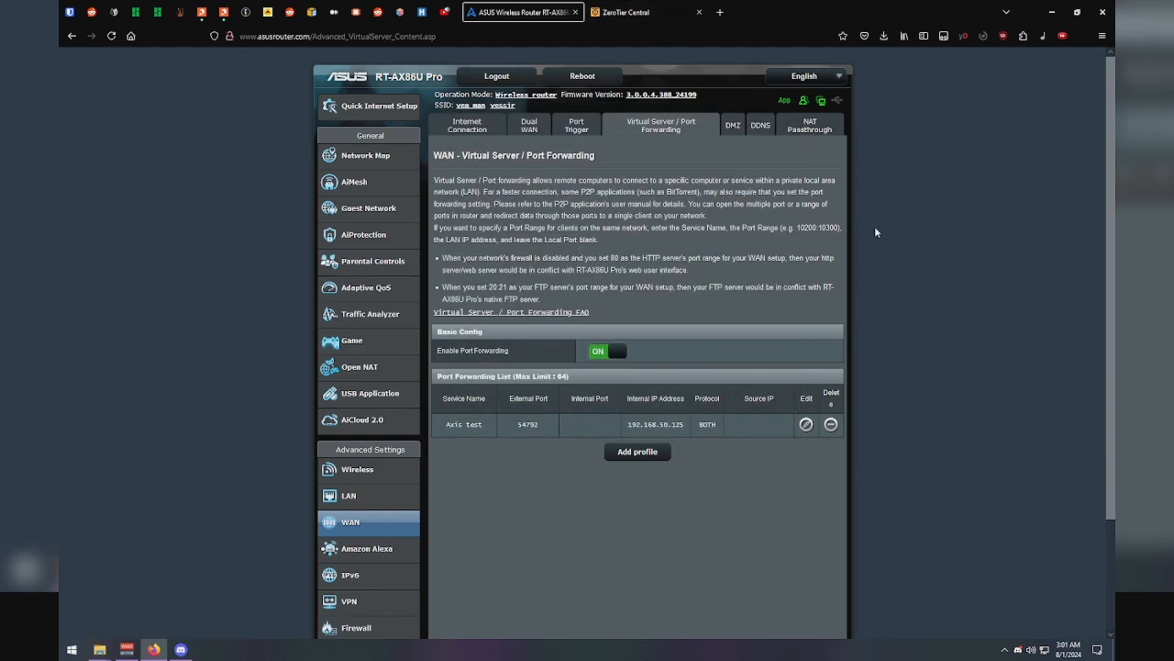
pyautogui.click(1051, 12)
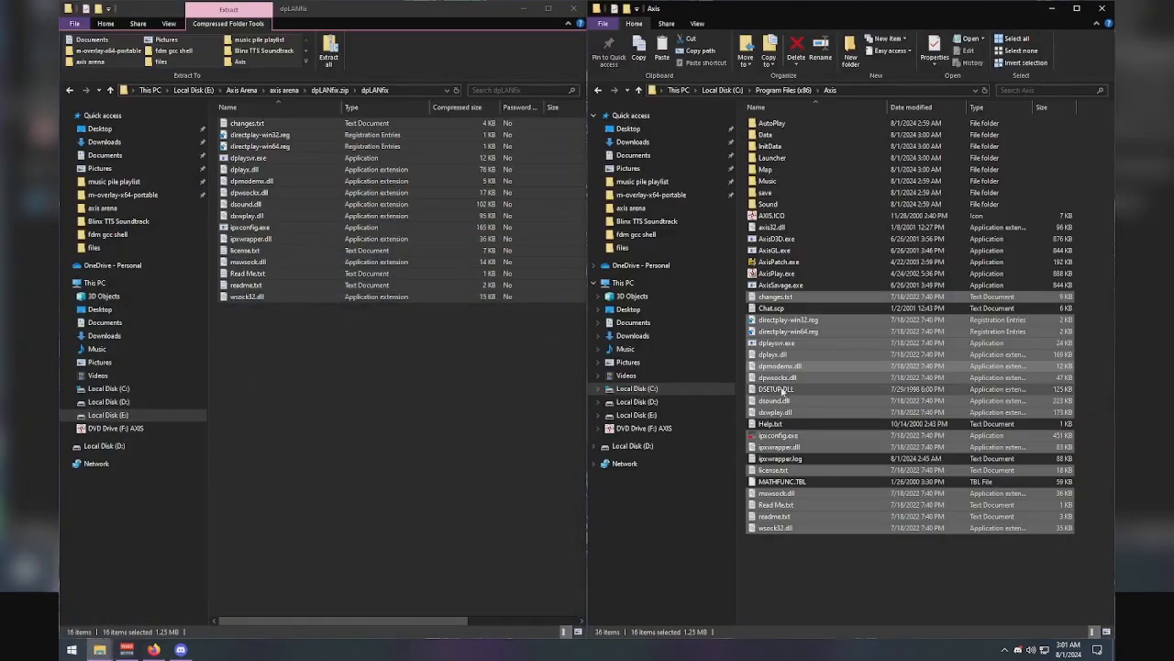
# Step: Minimize the dpLANfix archive window and maximize the Axis folder window
pyautogui.click(562, 456)
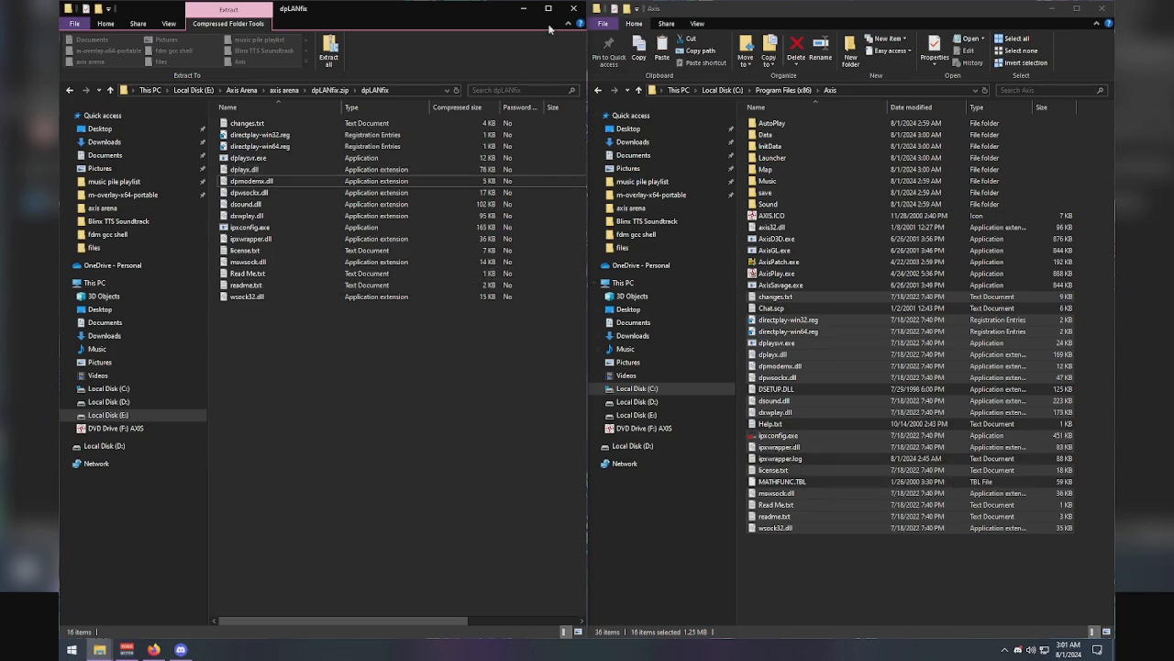
pyautogui.click(523, 8)
pyautogui.click(1076, 8)
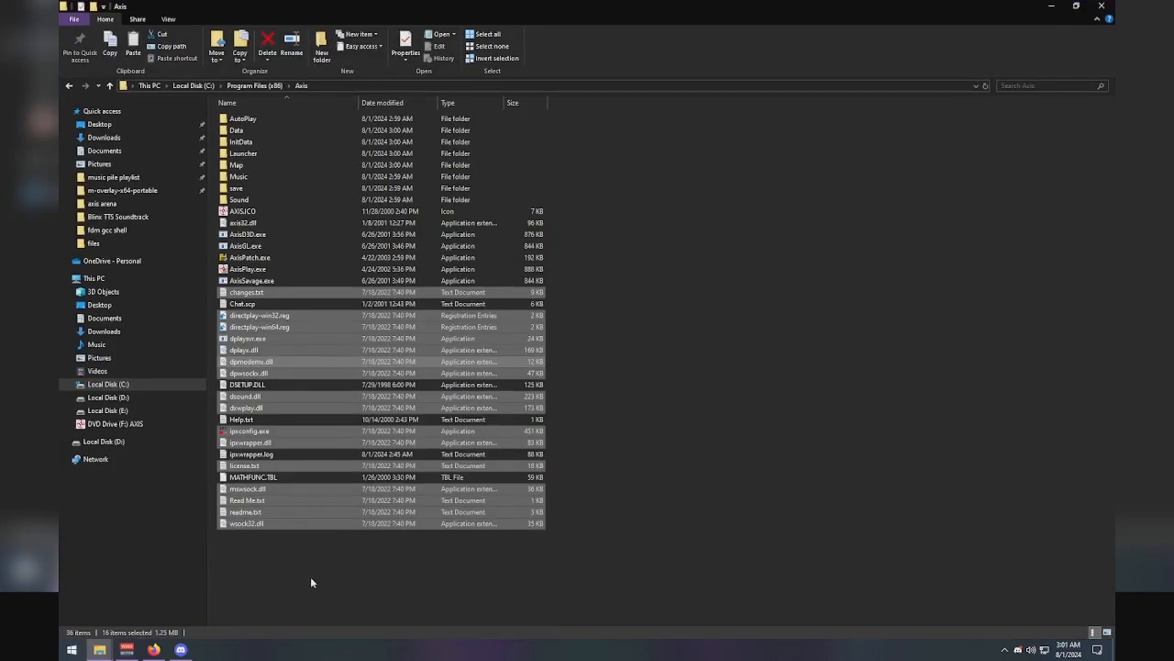
pyautogui.click(310, 578)
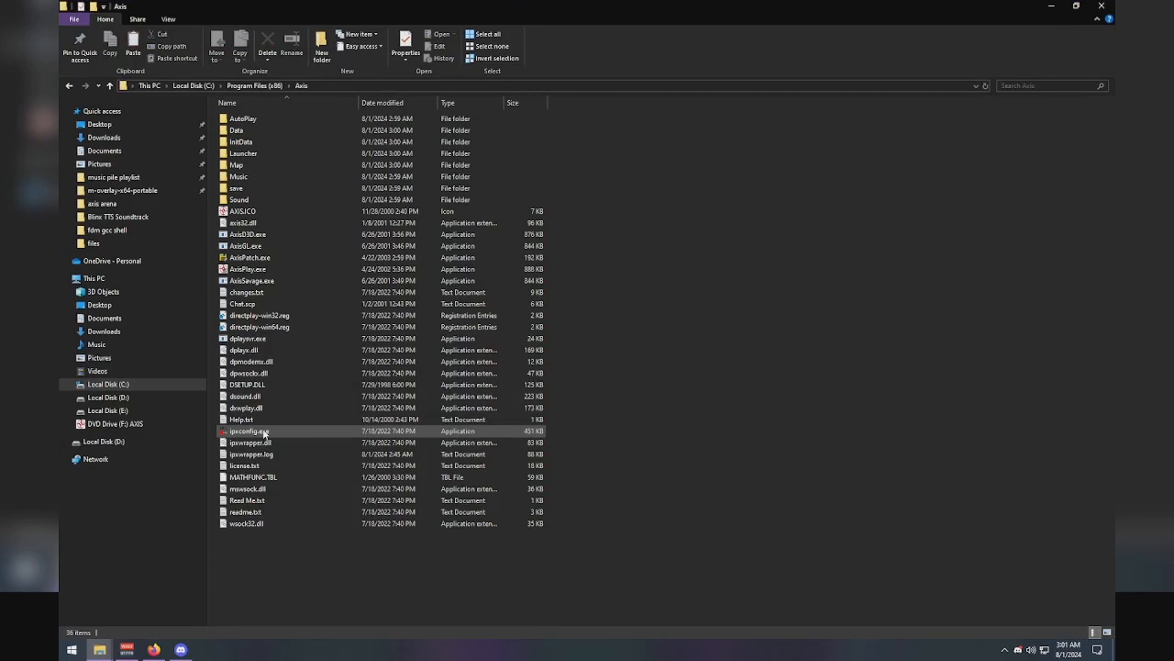
# Step: Check the IPXWrapper broadcast port 54792 in ipxconfig.exe, then return to the router page
pyautogui.doubleClick(285, 433)
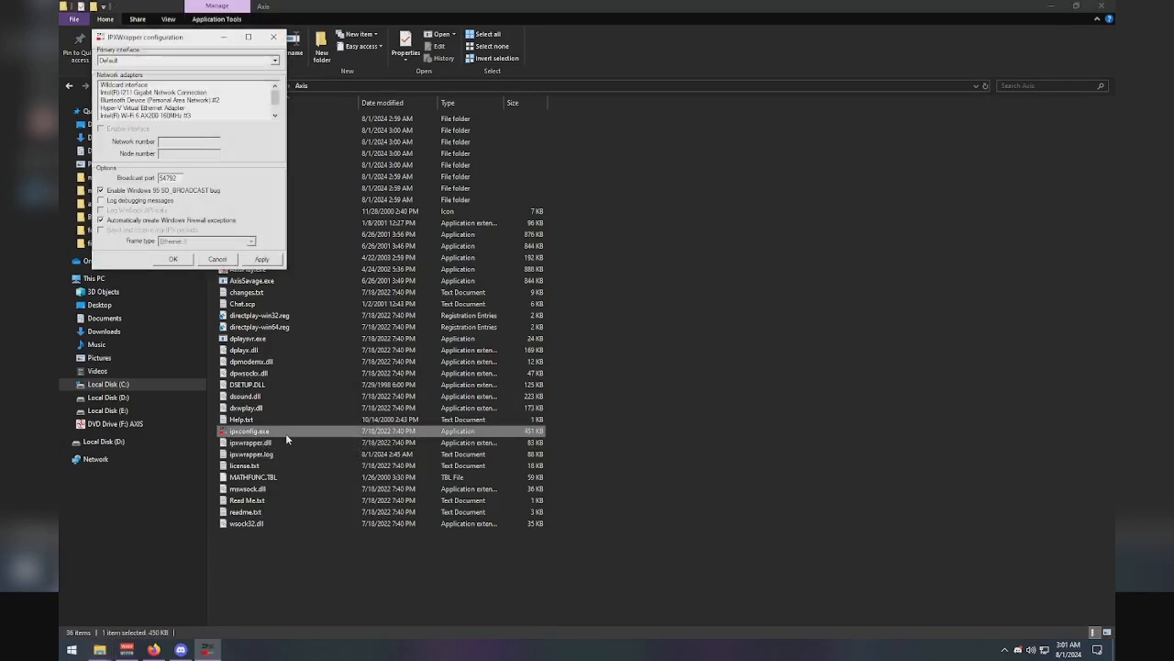
pyautogui.moveTo(175, 45); pyautogui.dragTo(351, 108)
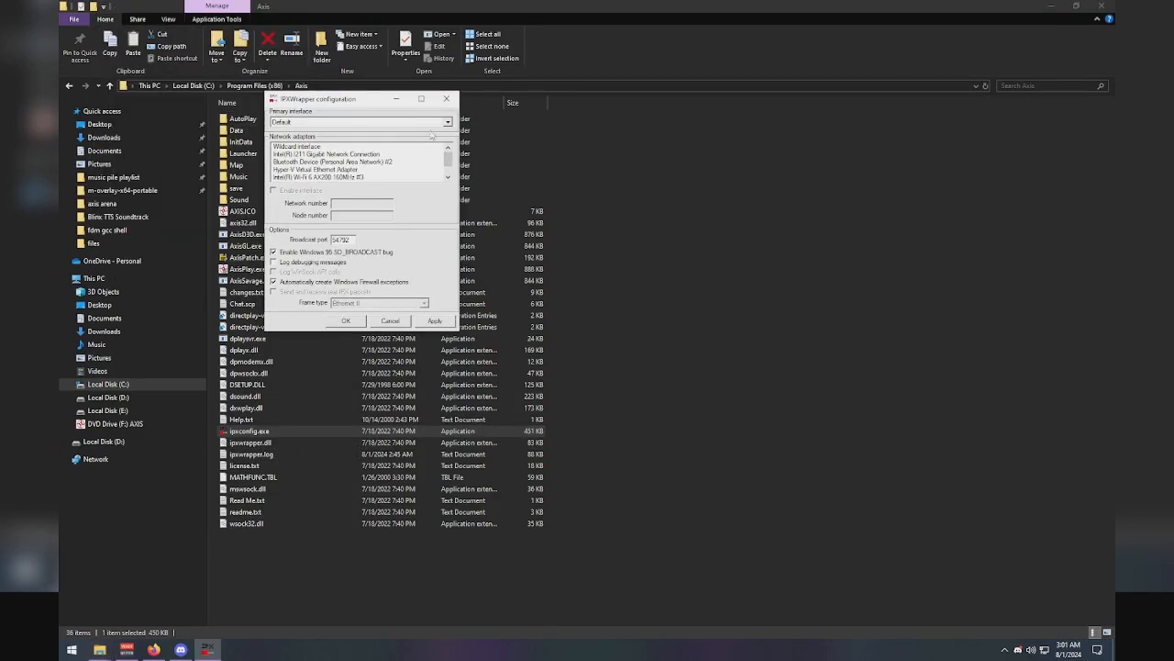
pyautogui.click(451, 99)
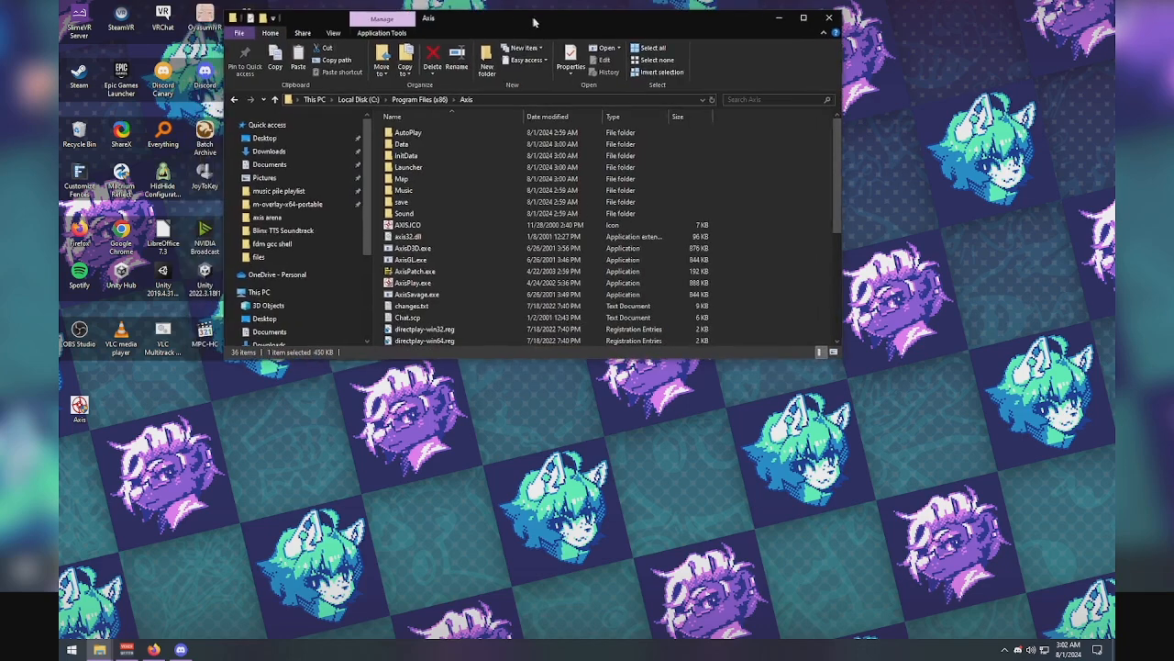
pyautogui.doubleClick(490, 9)
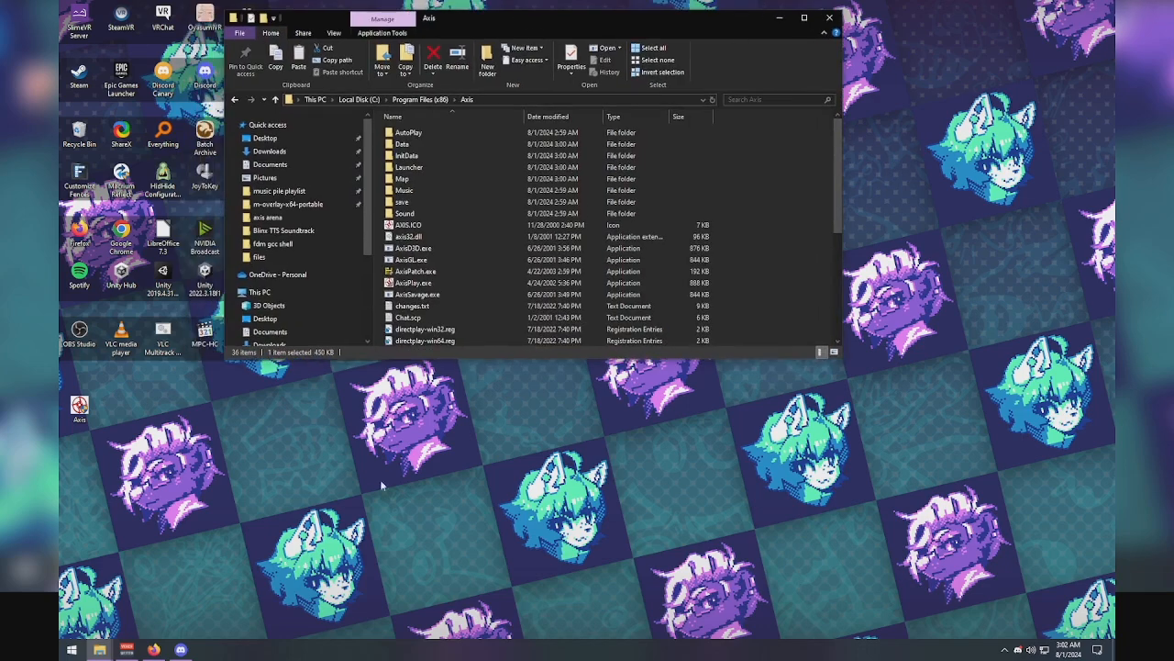
pyautogui.click(780, 17)
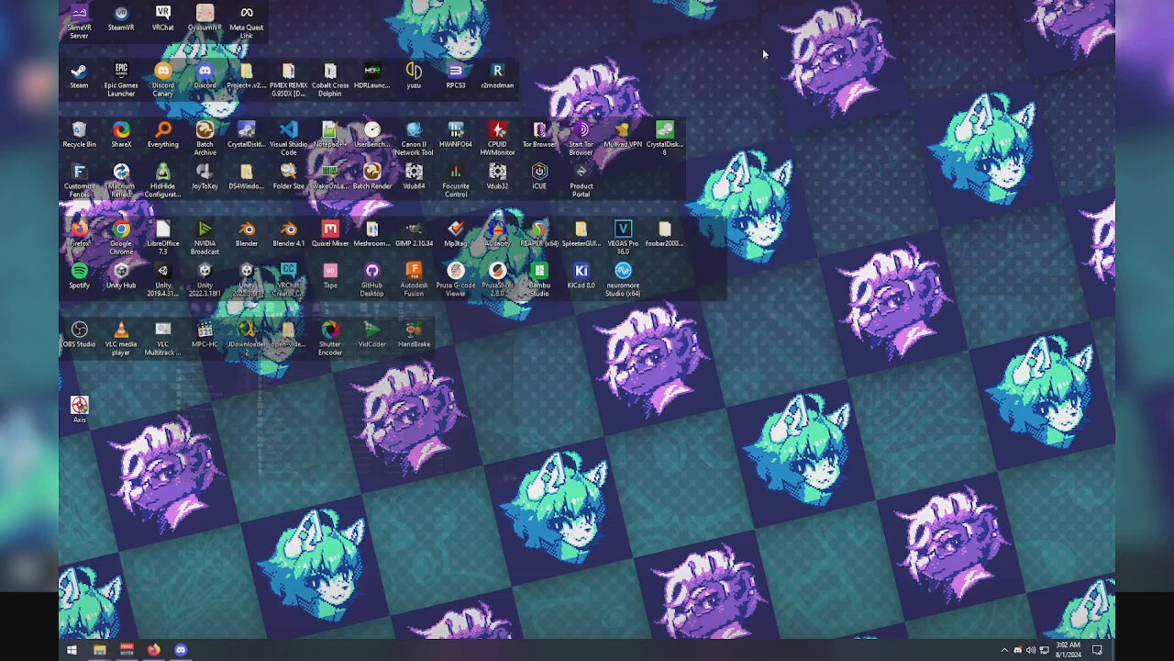
pyautogui.click(154, 648)
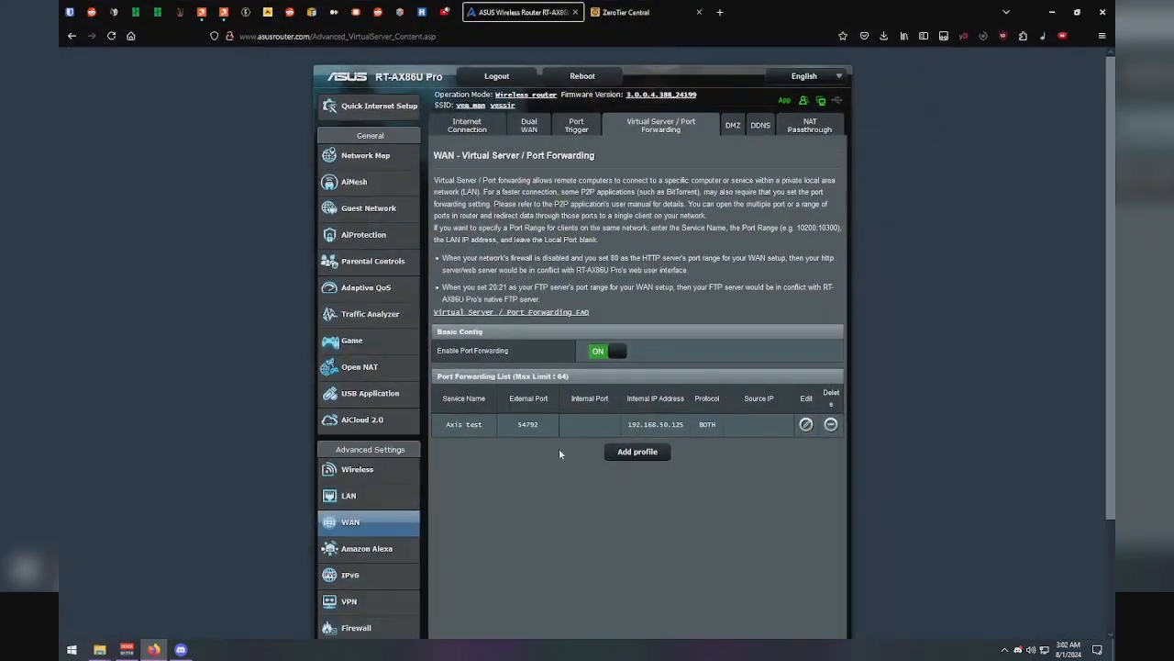
# Step: Select port 54792 on the router page, then open ZeroTier's download page from ZeroTier Central
pyautogui.doubleClick(528, 424)
pyautogui.click(530, 438)
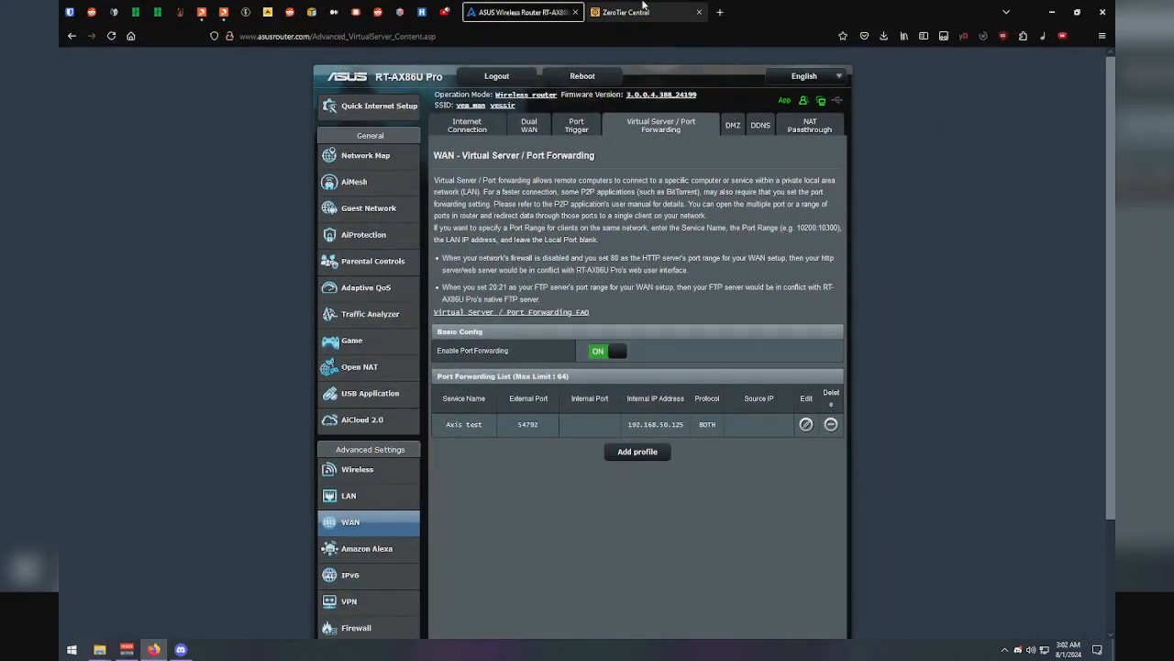
pyautogui.click(643, 11)
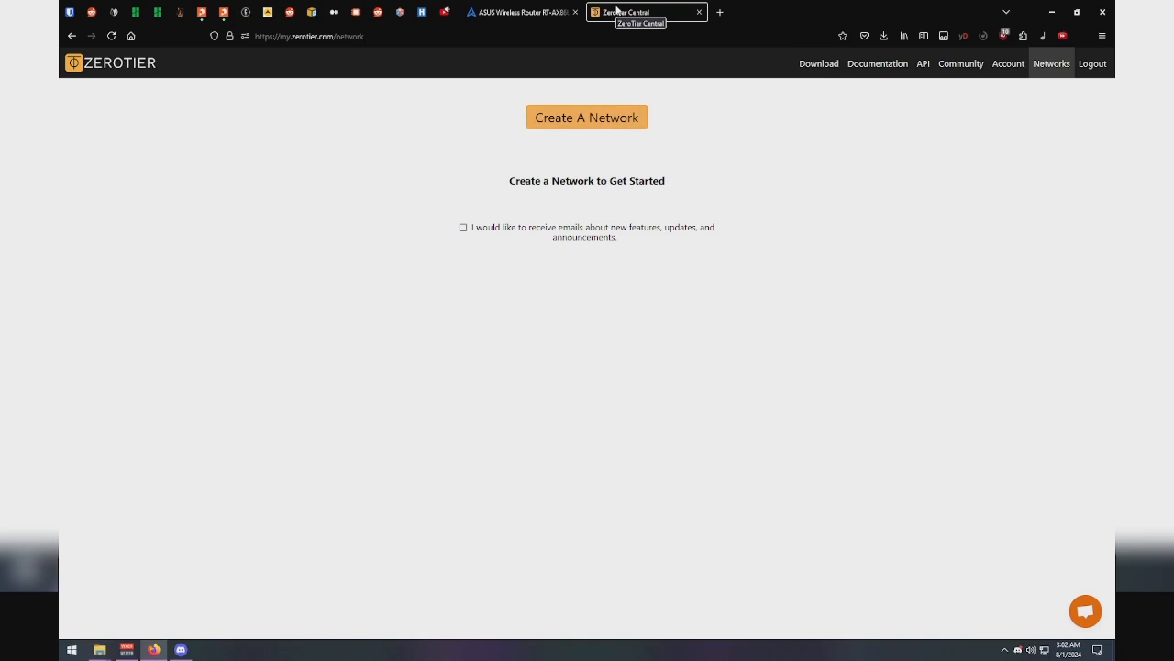
pyautogui.click(807, 64)
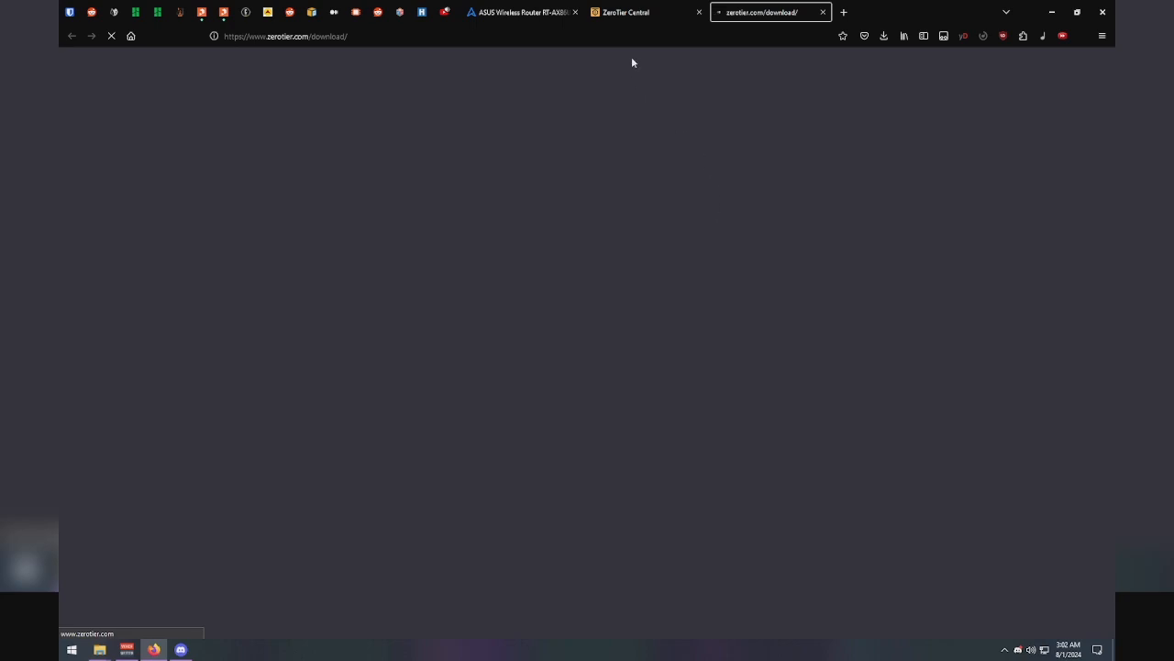
# Step: Reload the stalled zerotier.com download page
pyautogui.click(110, 41)
pyautogui.click(389, 36)
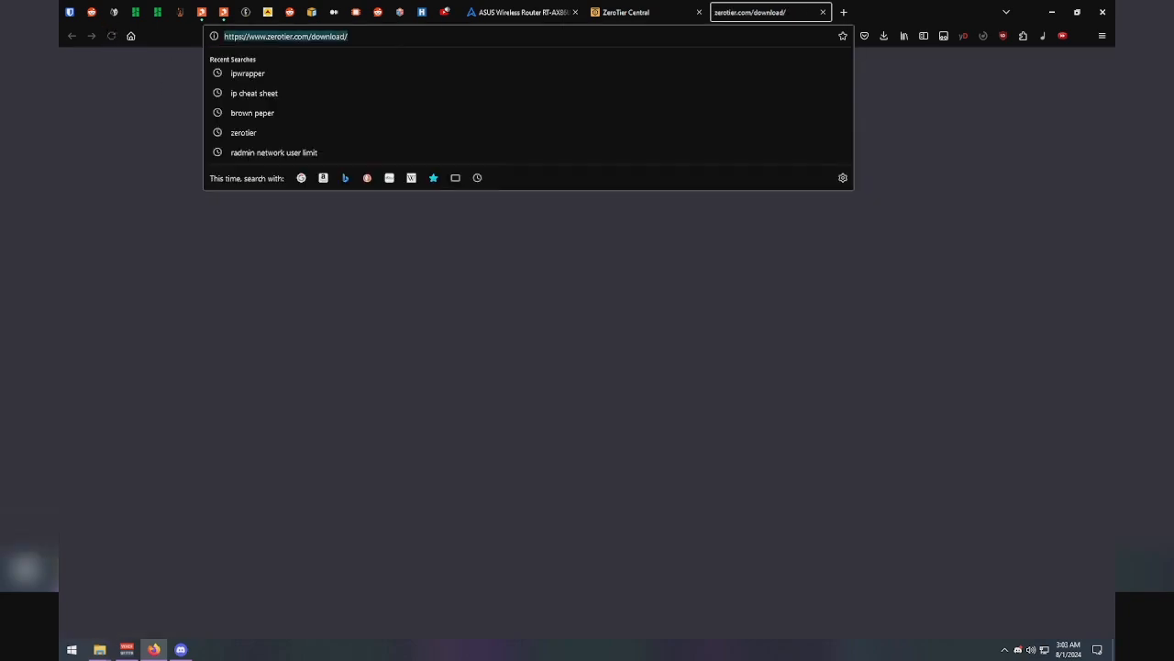
pyautogui.press('Return')
pyautogui.scroll(-1, 347, 413)
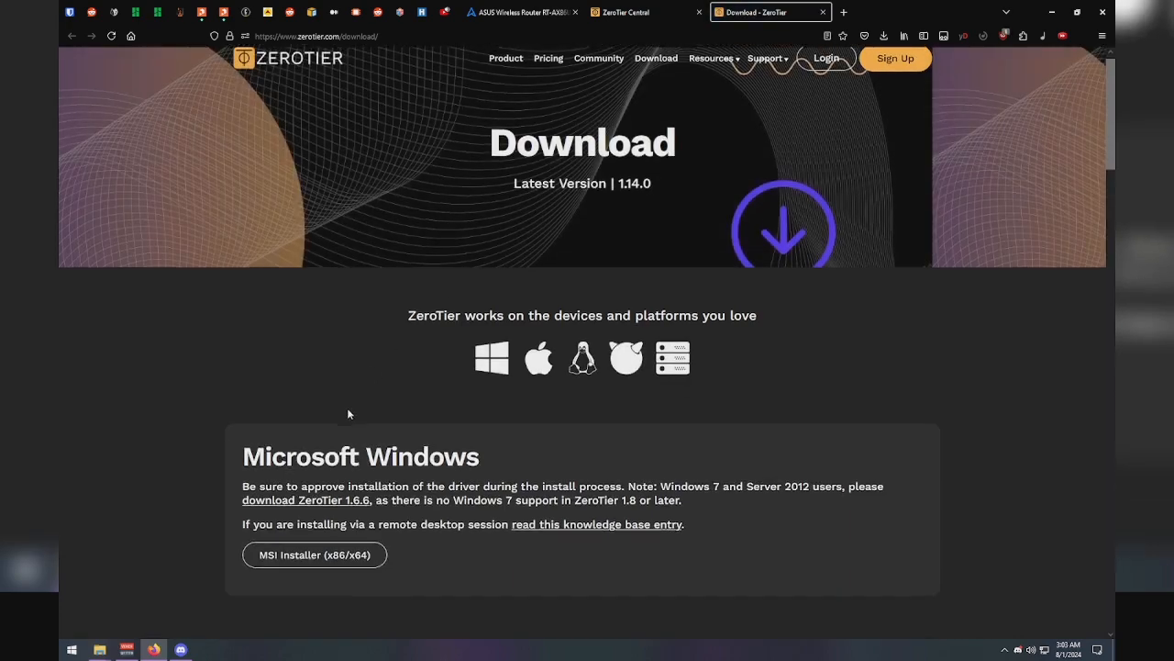
pyautogui.scroll(-2, 348, 414)
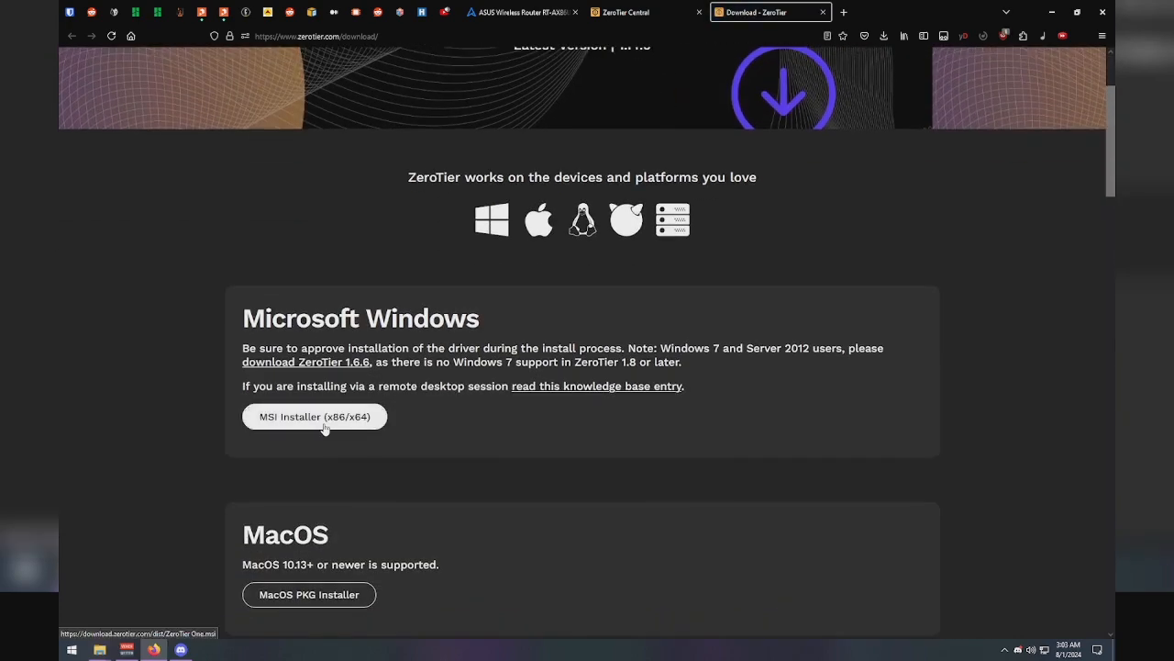
pyautogui.scroll(-1, 325, 428)
pyautogui.scroll(1, 325, 428)
# Step: Download the ZeroTier One MSI installer into Downloads, replacing the old copy, and run it
pyautogui.click(325, 423)
pyautogui.click(339, 423)
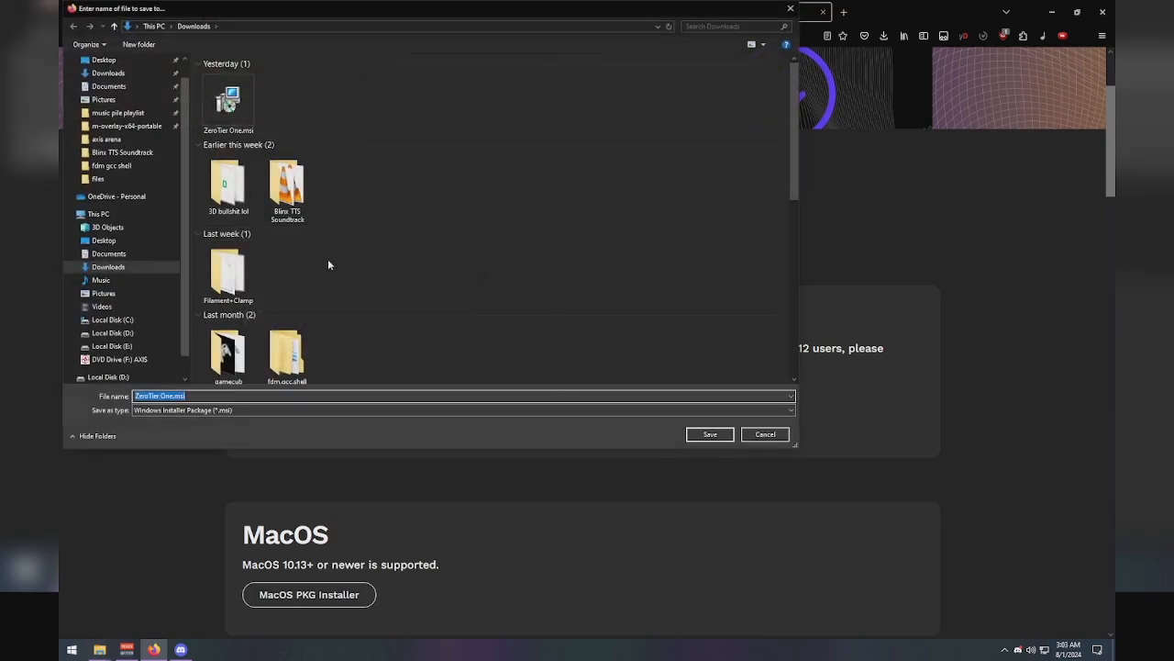
pyautogui.click(711, 437)
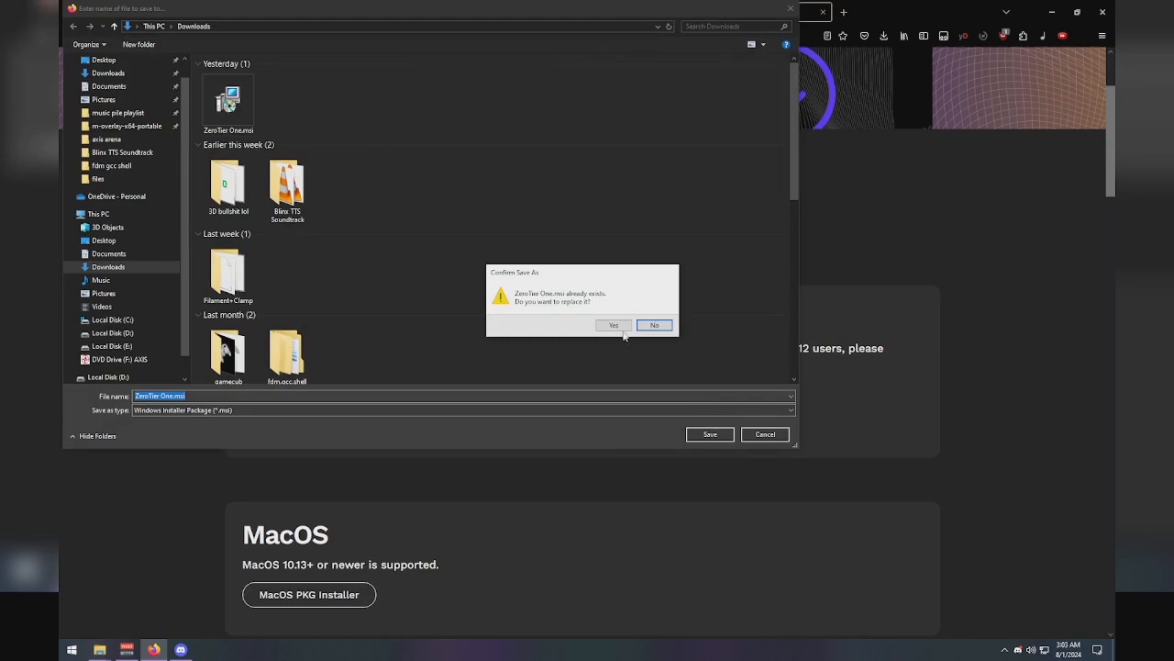
pyautogui.click(613, 325)
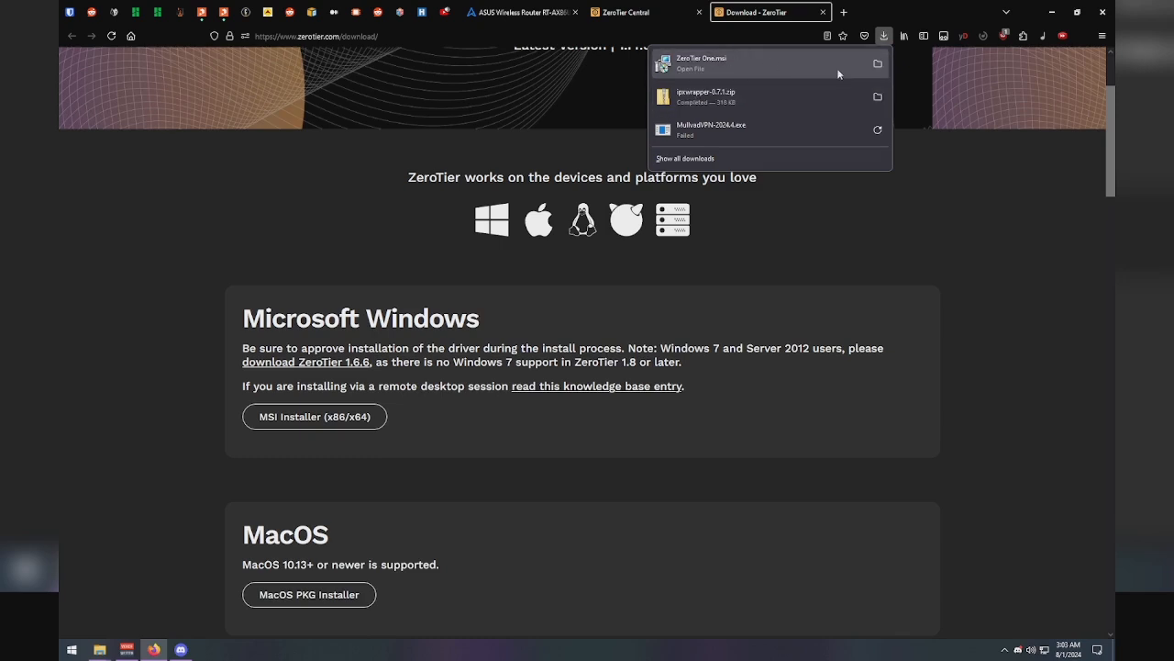
pyautogui.click(748, 66)
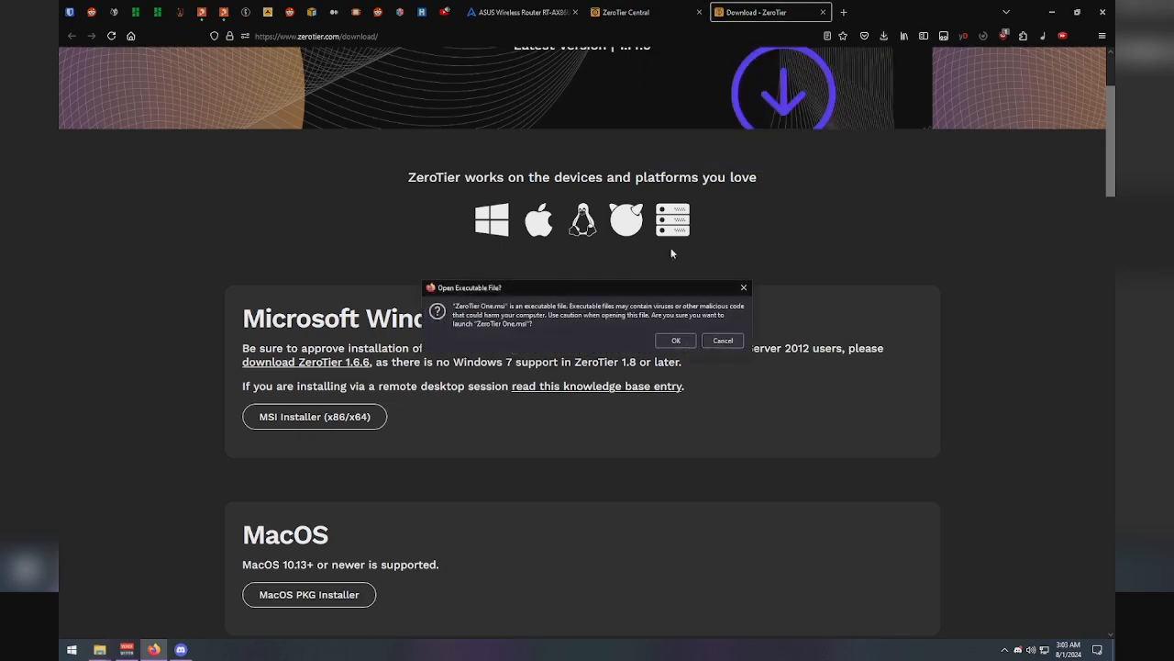
pyautogui.click(680, 344)
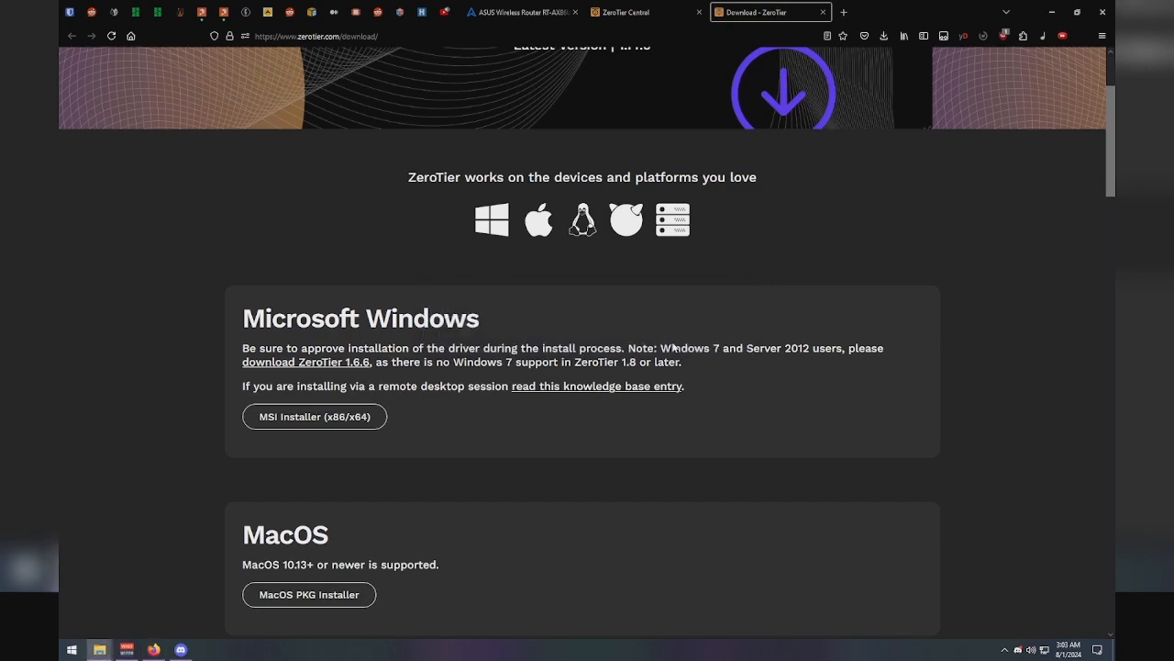
# Step: Install ZeroTier One, declining network discoverability, and finish setup
pyautogui.click(663, 411)
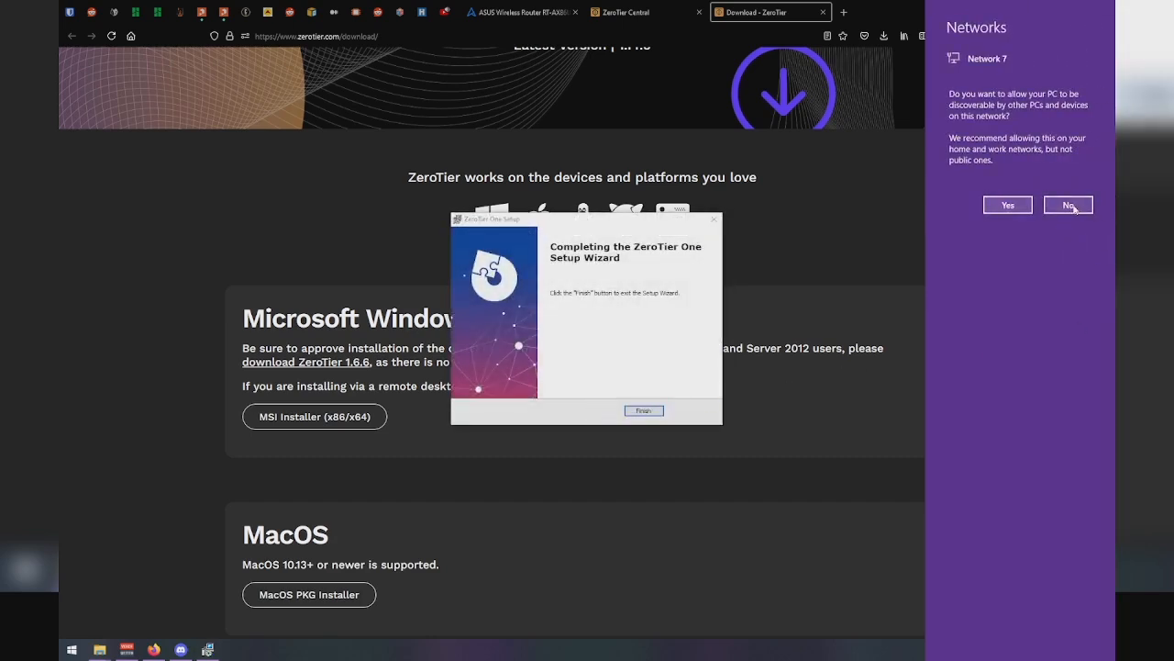
pyautogui.click(1070, 205)
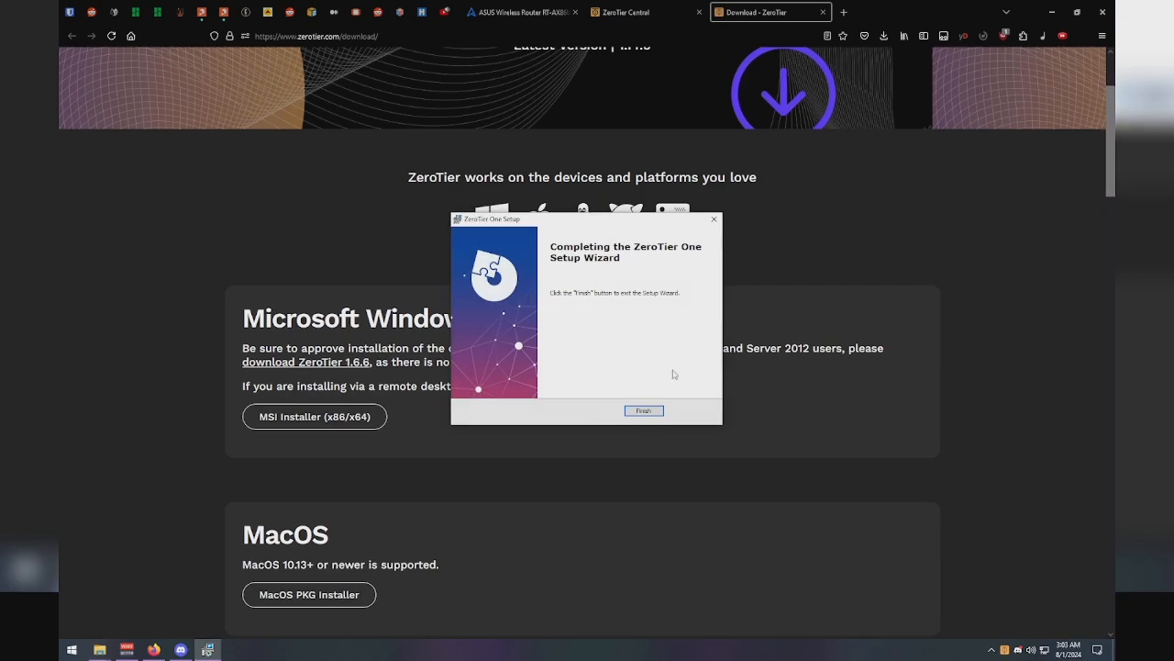
pyautogui.click(644, 411)
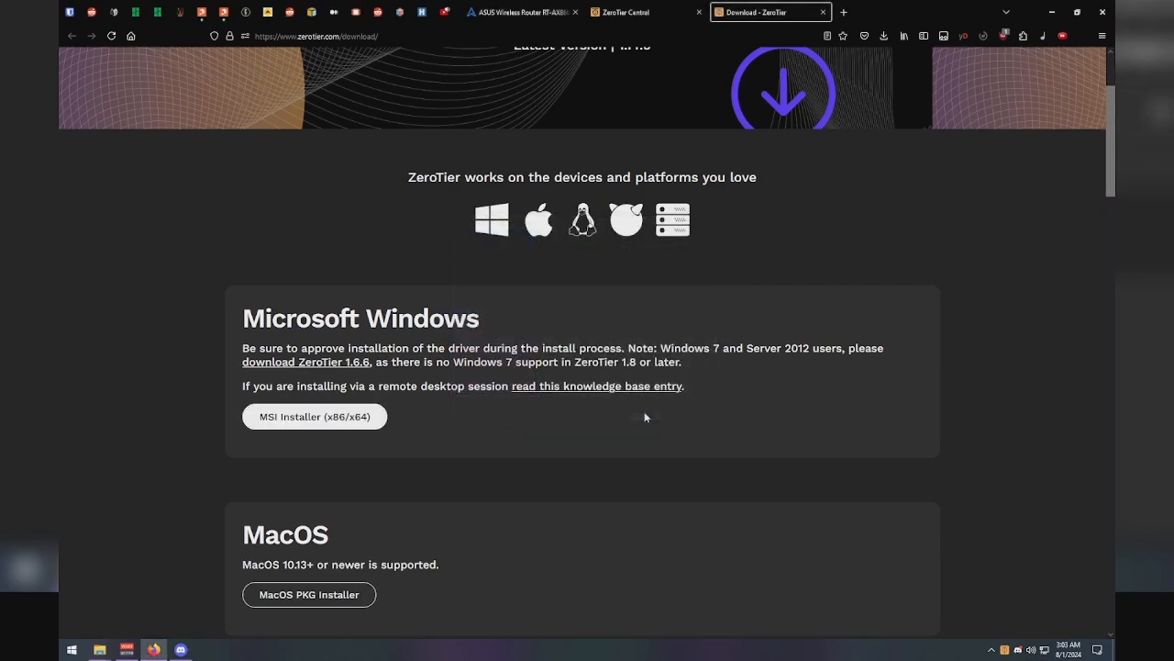
# Step: Inspect the previously joined network in ZeroTier One's tray menu
pyautogui.click(1005, 650)
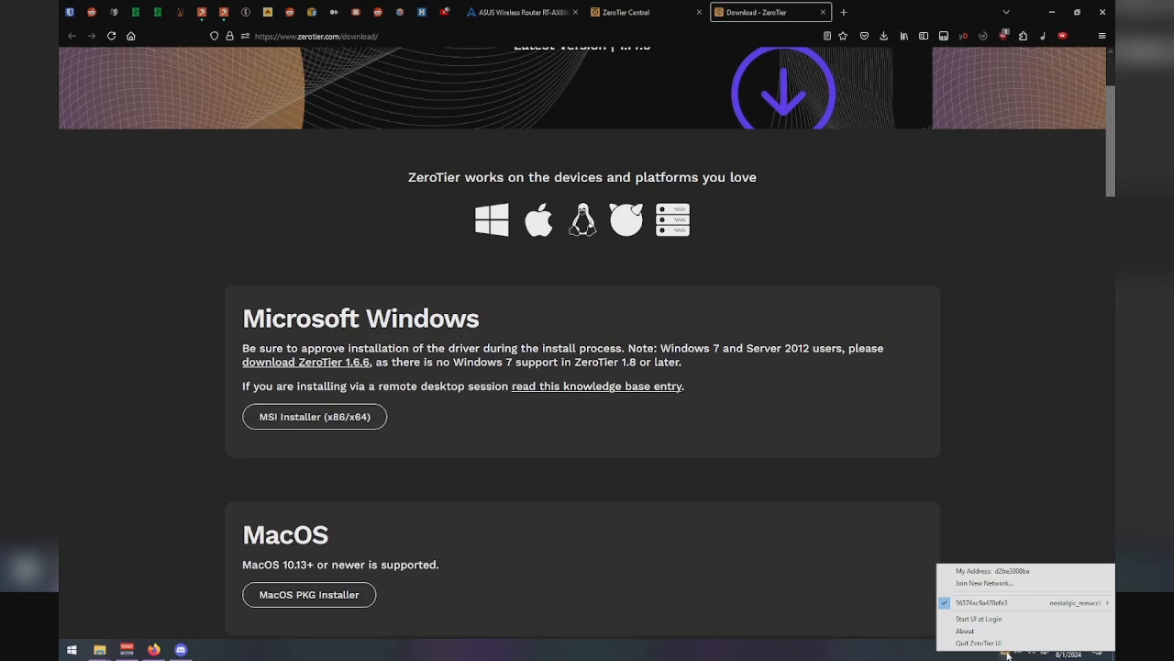
pyautogui.press('Escape')
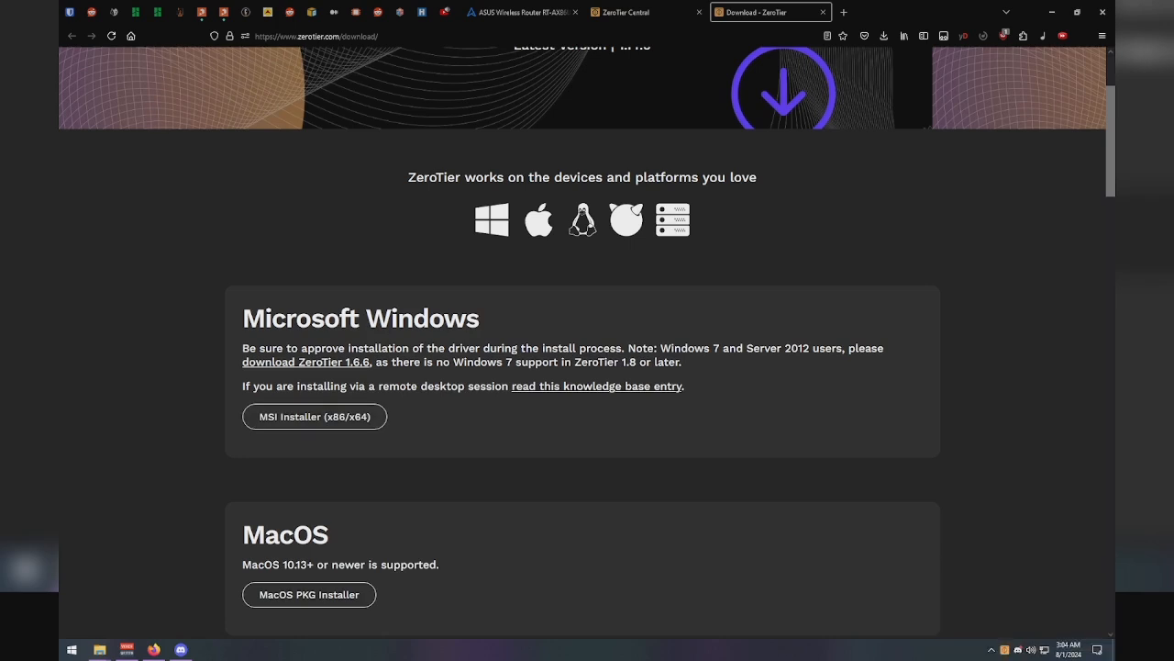
pyautogui.click(991, 651)
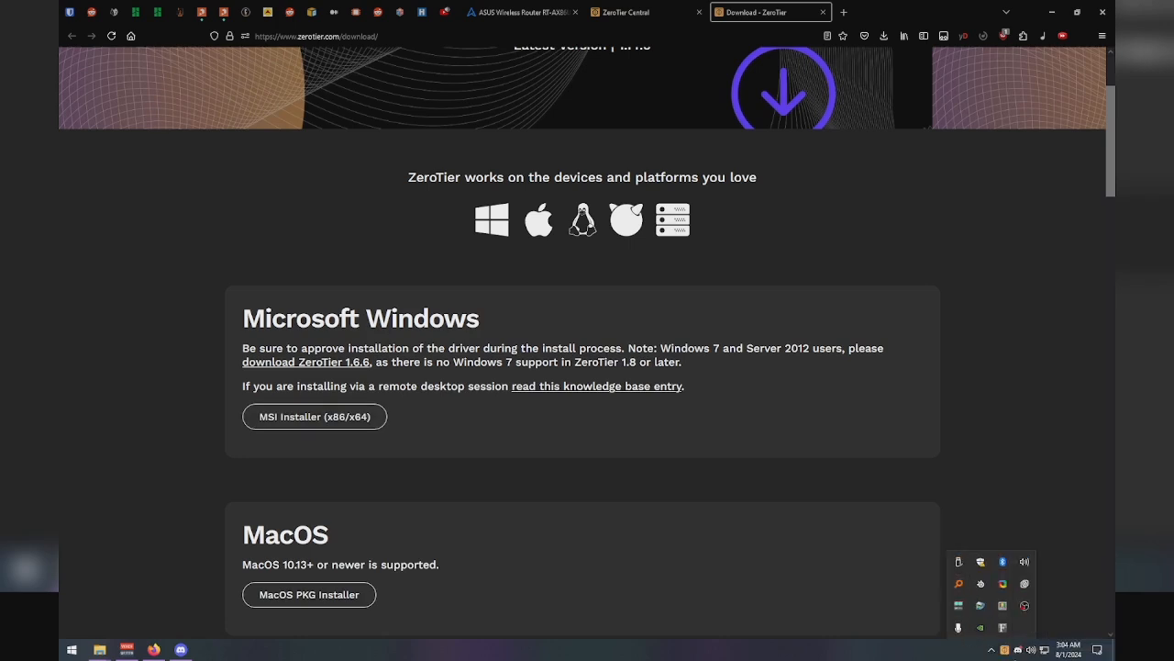
pyautogui.click(1004, 649)
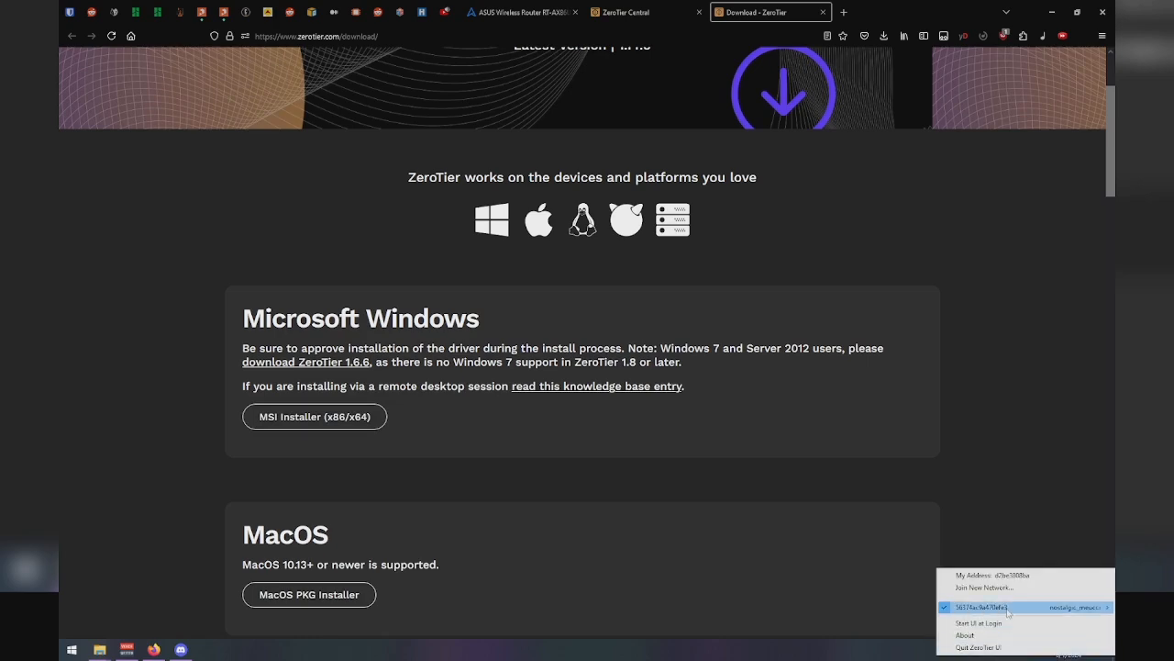
pyautogui.moveTo(1007, 611)
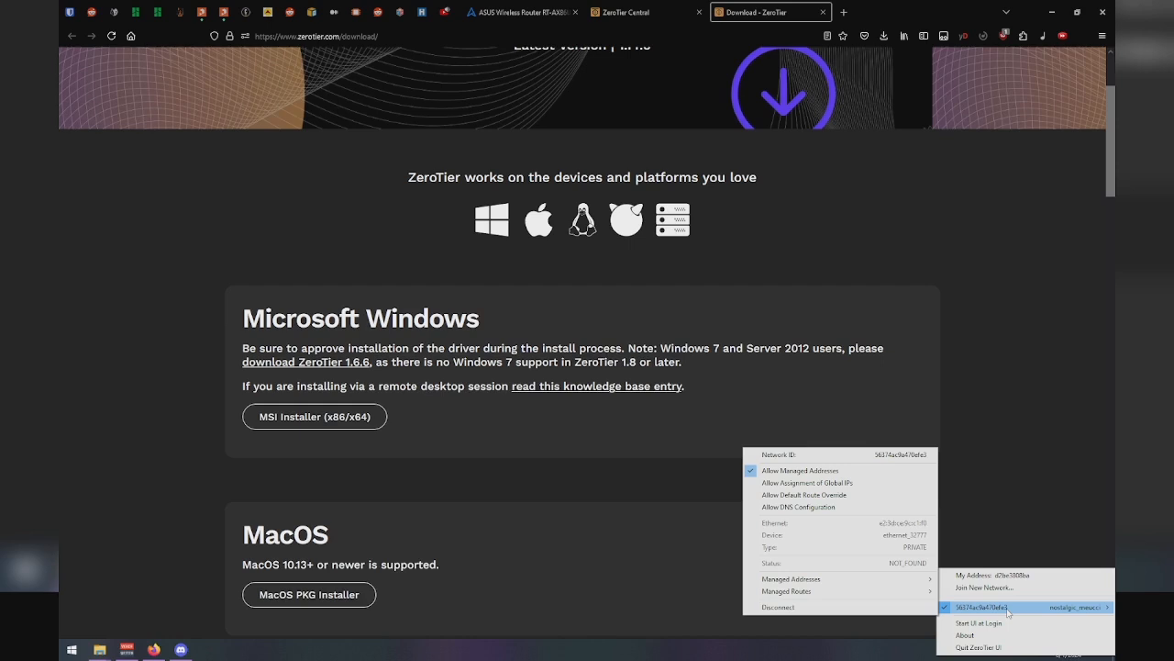
pyautogui.click(1007, 610)
pyautogui.click(1000, 615)
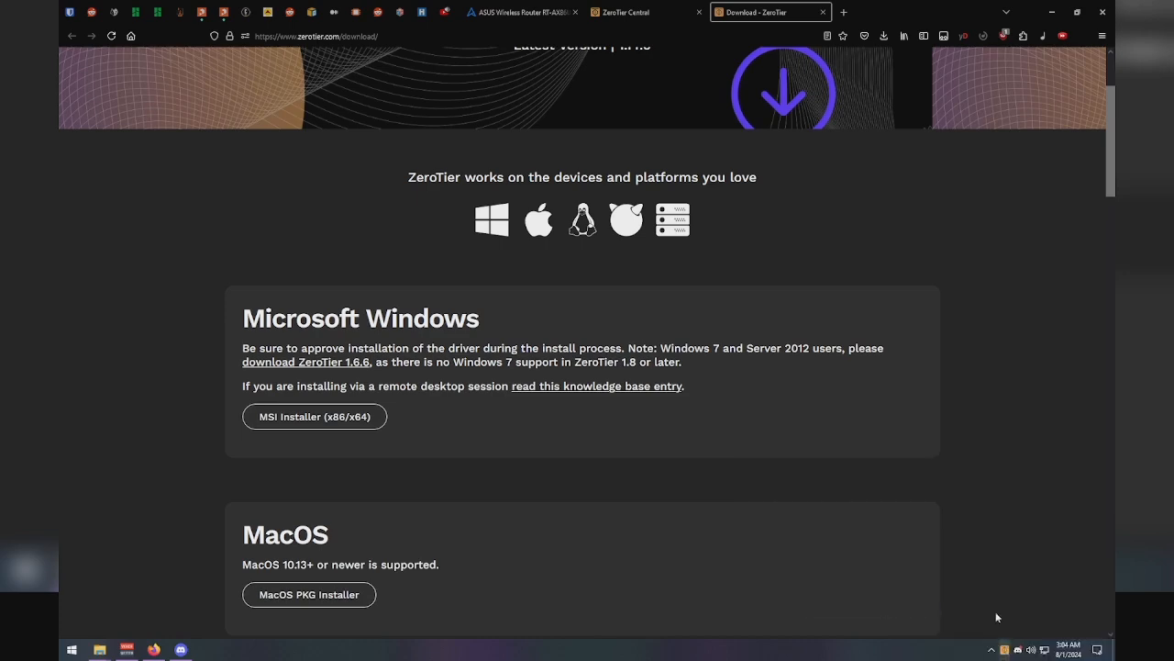
# Step: Forget the old network and confirm no networks remain joined
pyautogui.click(1005, 649)
pyautogui.moveTo(1003, 601)
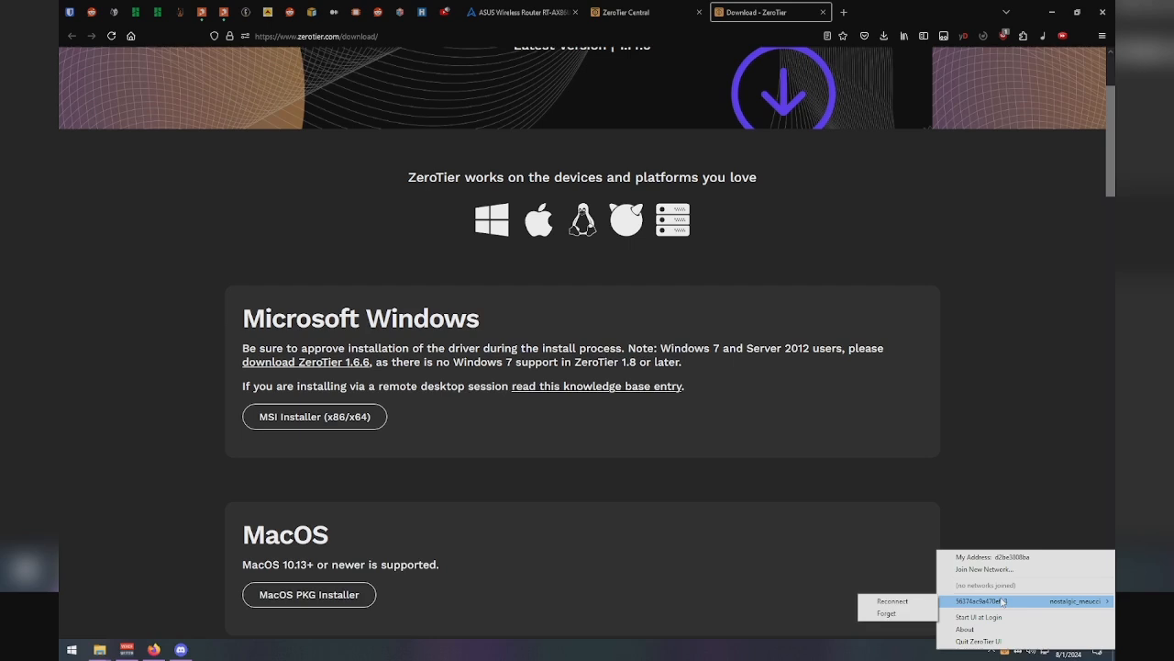
pyautogui.click(887, 613)
pyautogui.click(1004, 648)
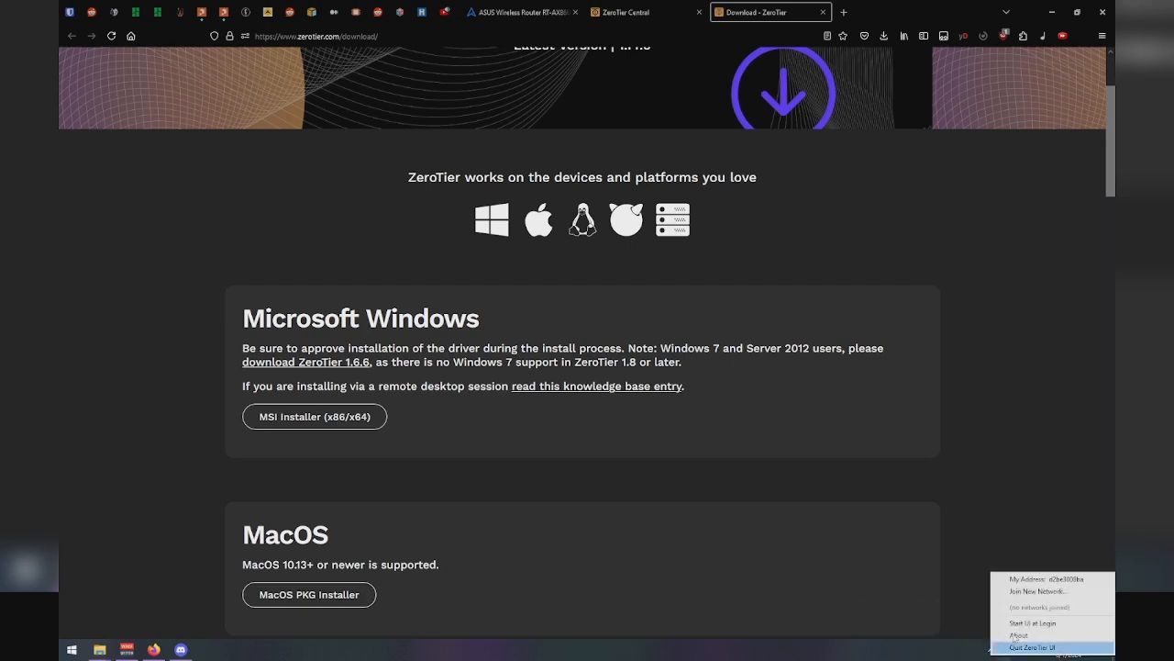
pyautogui.click(989, 371)
pyautogui.click(617, 12)
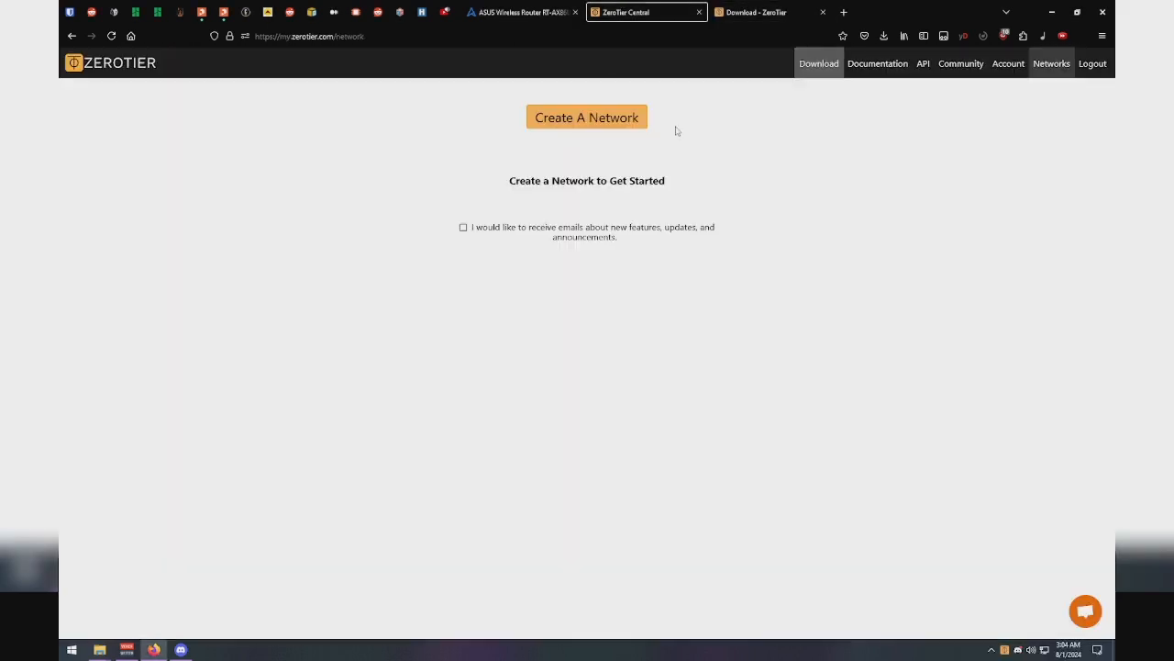
# Step: Create the new network compassionate_wozniak in ZeroTier Central
pyautogui.click(1004, 649)
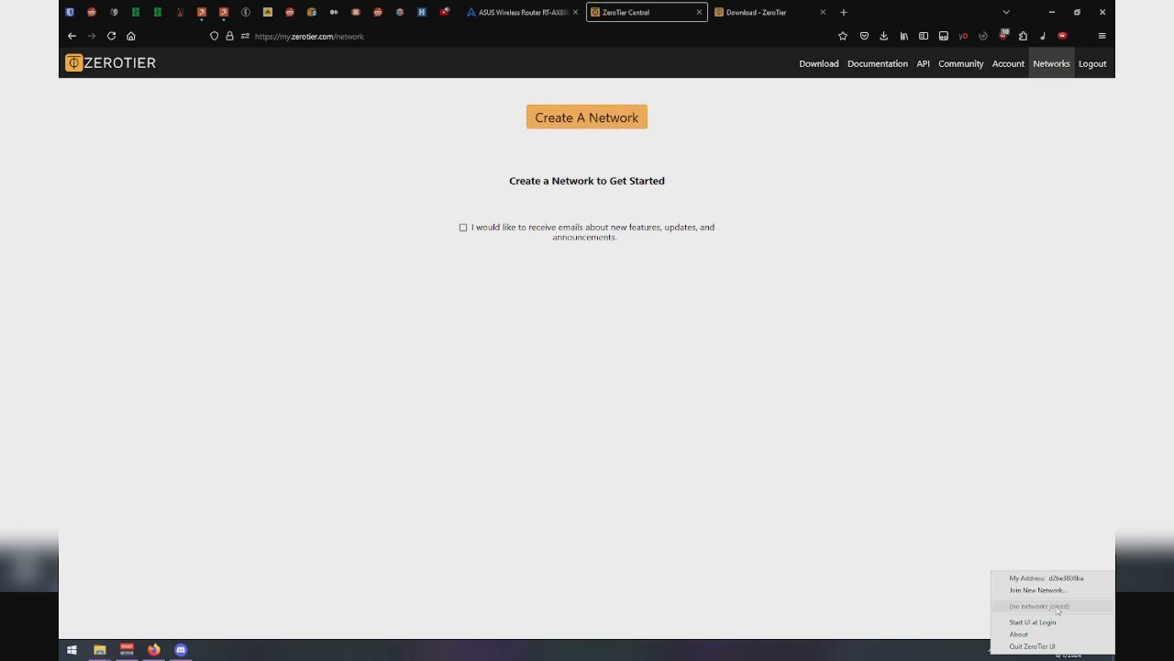
pyautogui.click(917, 554)
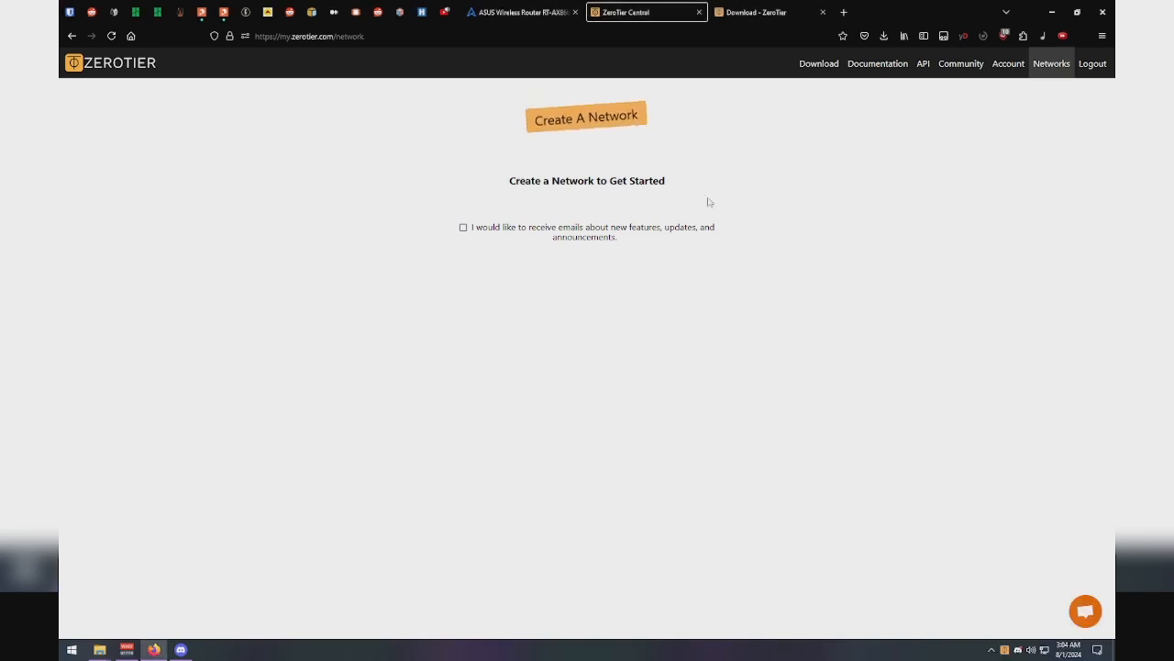
pyautogui.click(613, 120)
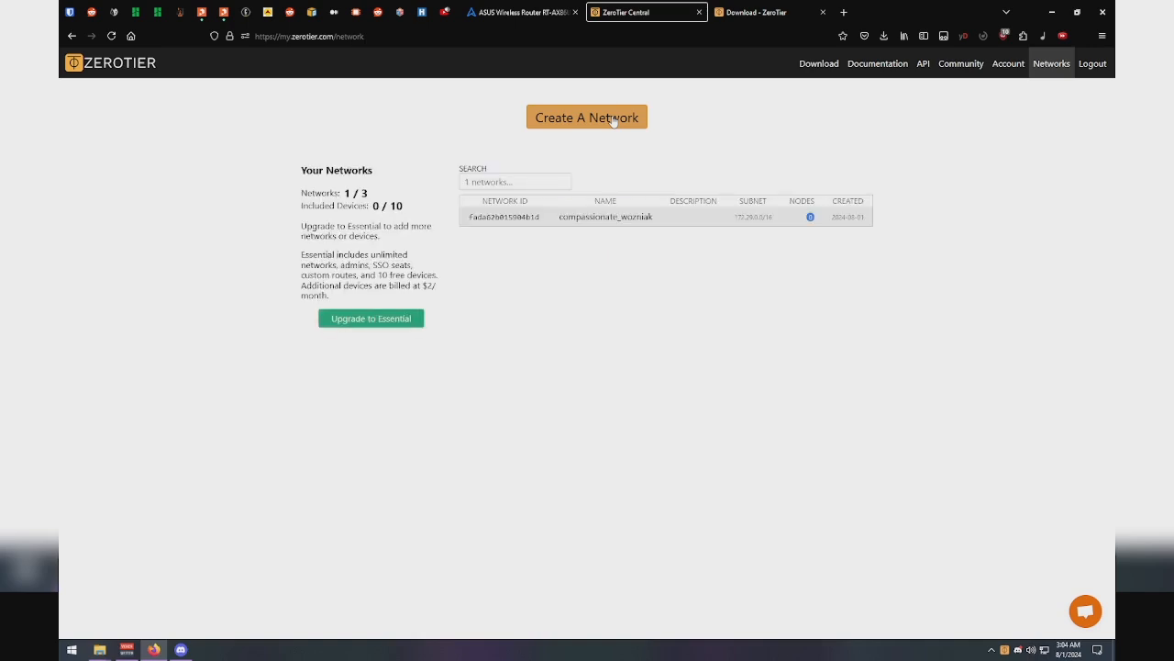
# Step: Open the compassionate_wozniak page and select its network ID FADA62B015904B1D
pyautogui.click(694, 228)
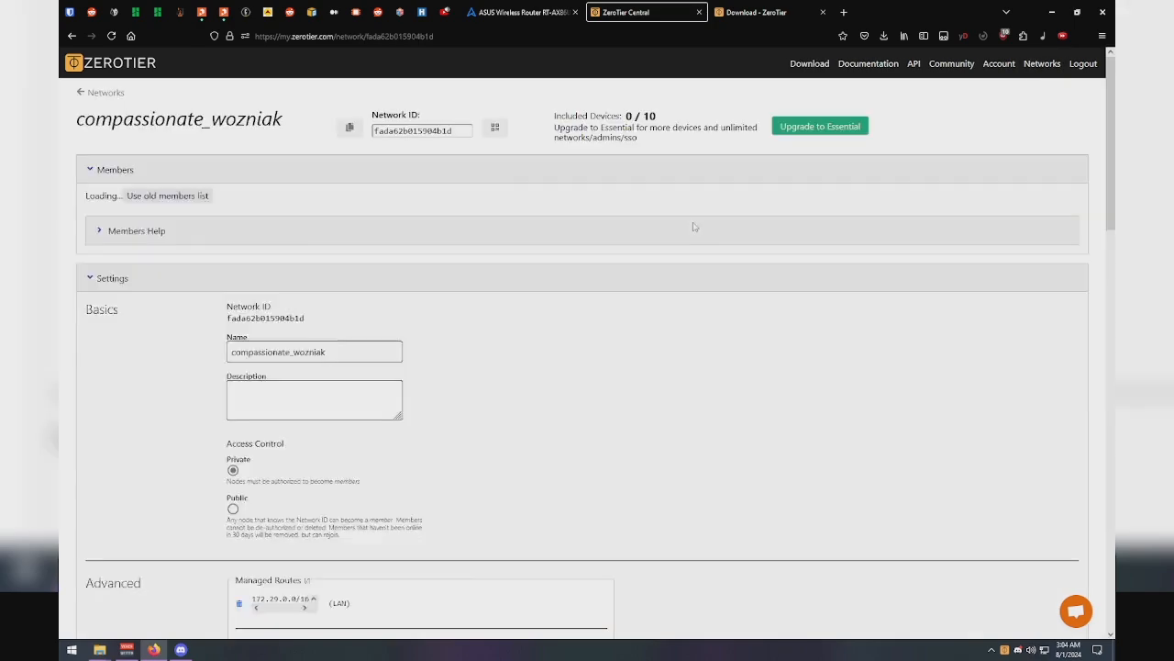
pyautogui.scroll(-3, 694, 229)
pyautogui.scroll(3, 172, 259)
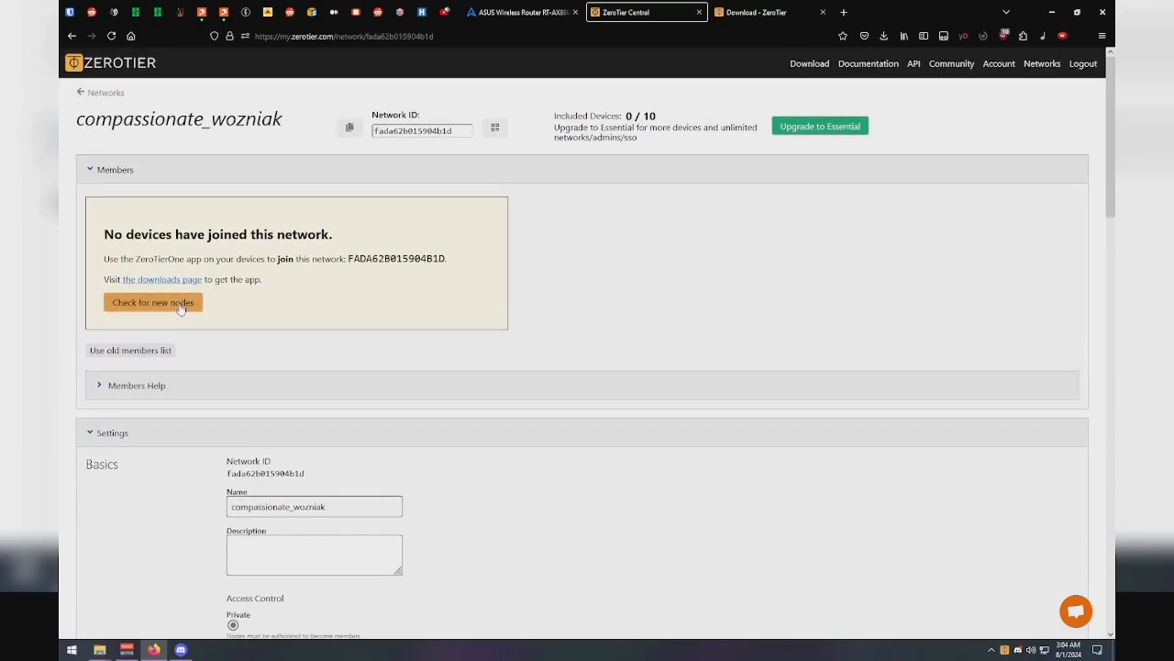
pyautogui.click(138, 386)
pyautogui.scroll(-1, 140, 390)
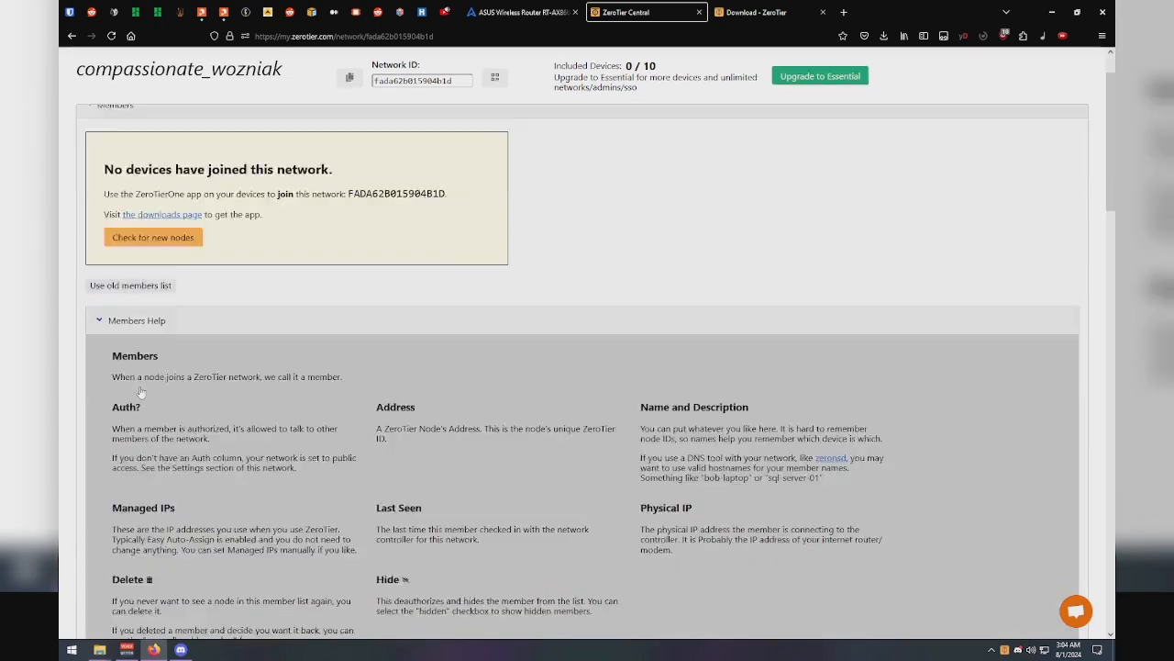
pyautogui.scroll(1, 140, 389)
pyautogui.scroll(-1, 139, 376)
pyautogui.click(115, 386)
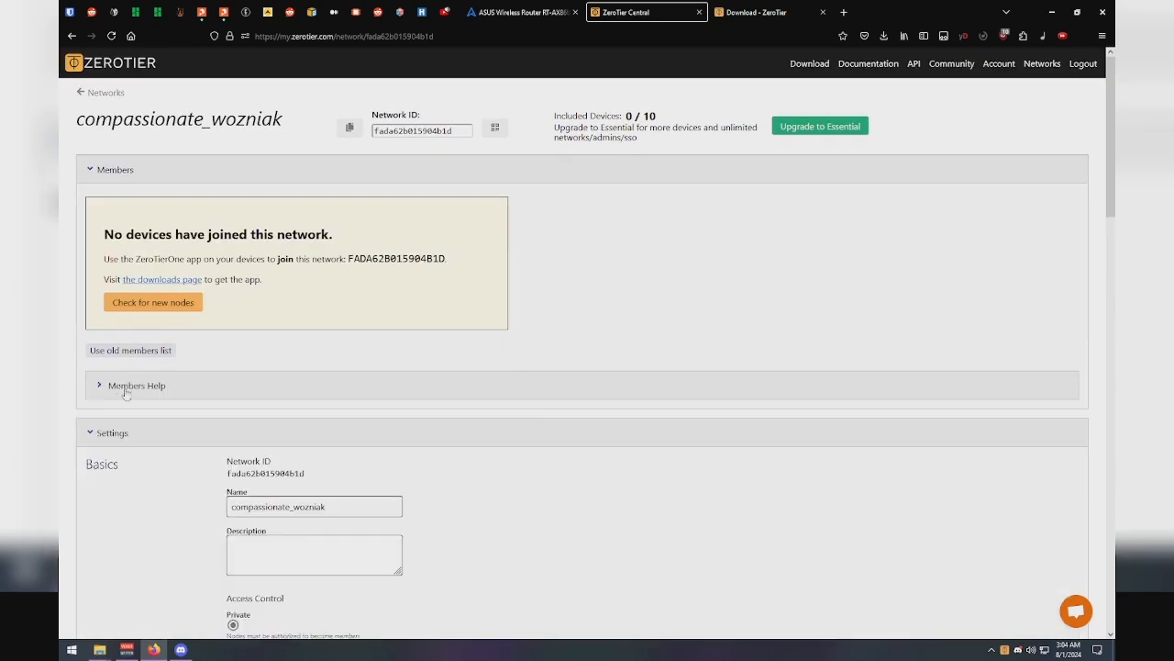
pyautogui.scroll(-3, 162, 388)
pyautogui.scroll(3, 111, 240)
pyautogui.moveTo(347, 258); pyautogui.dragTo(447, 259)
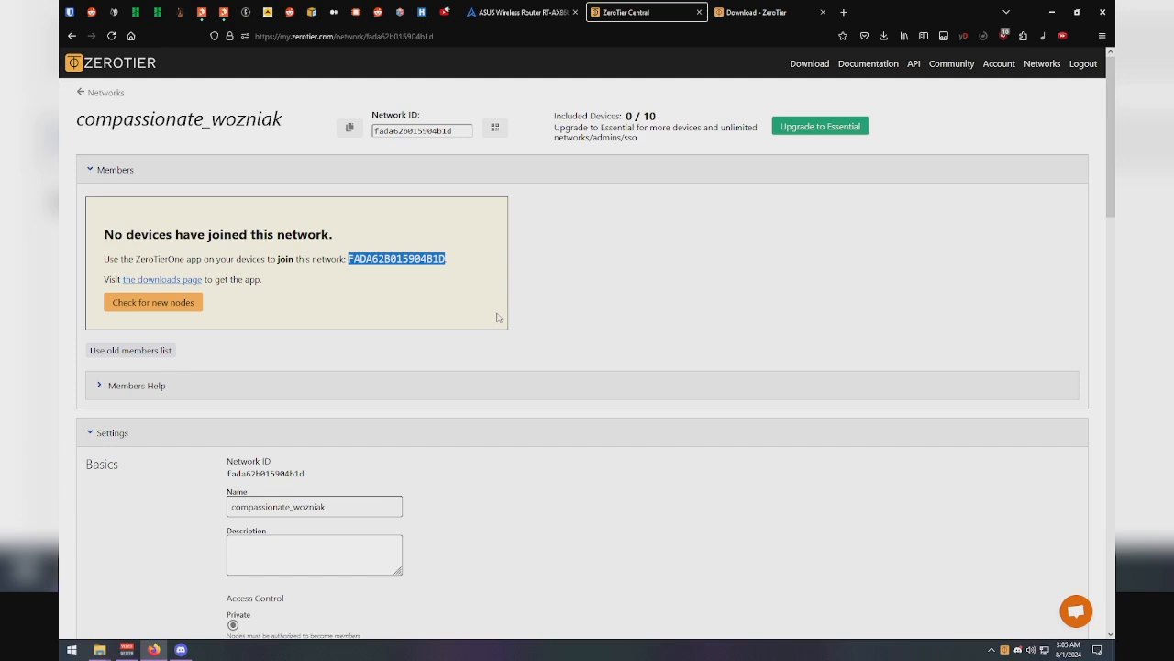
# Step: Paste the copied network ID fada62b015904b1d into ZeroTier One's Join New Network and join
pyautogui.click(992, 652)
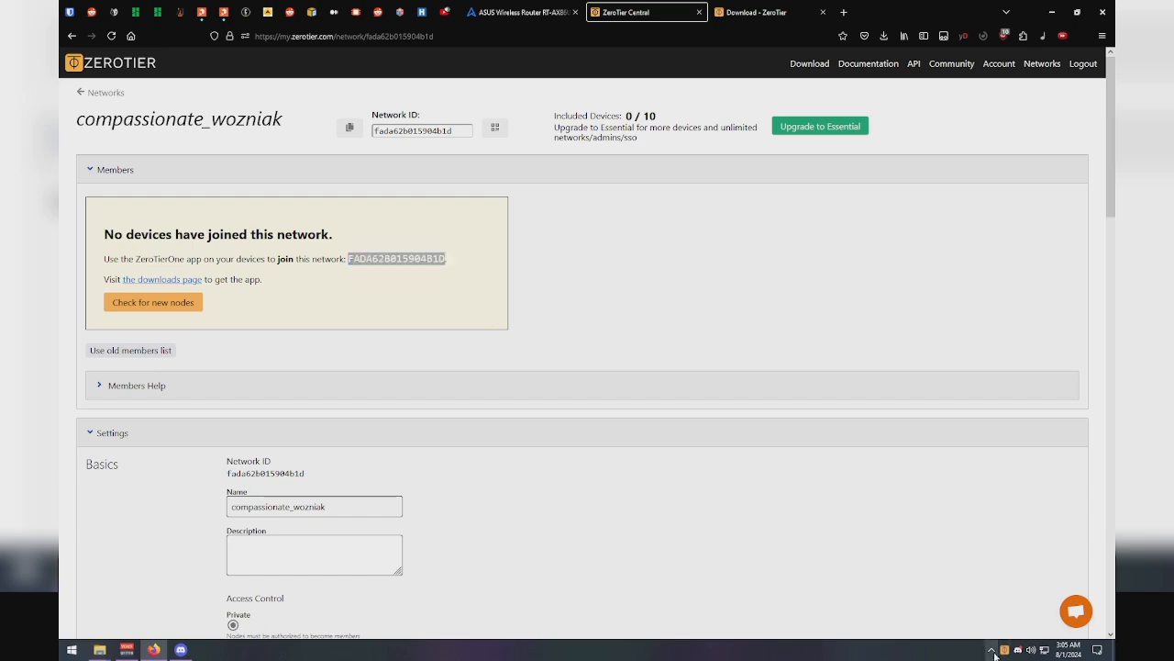
pyautogui.click(1023, 606)
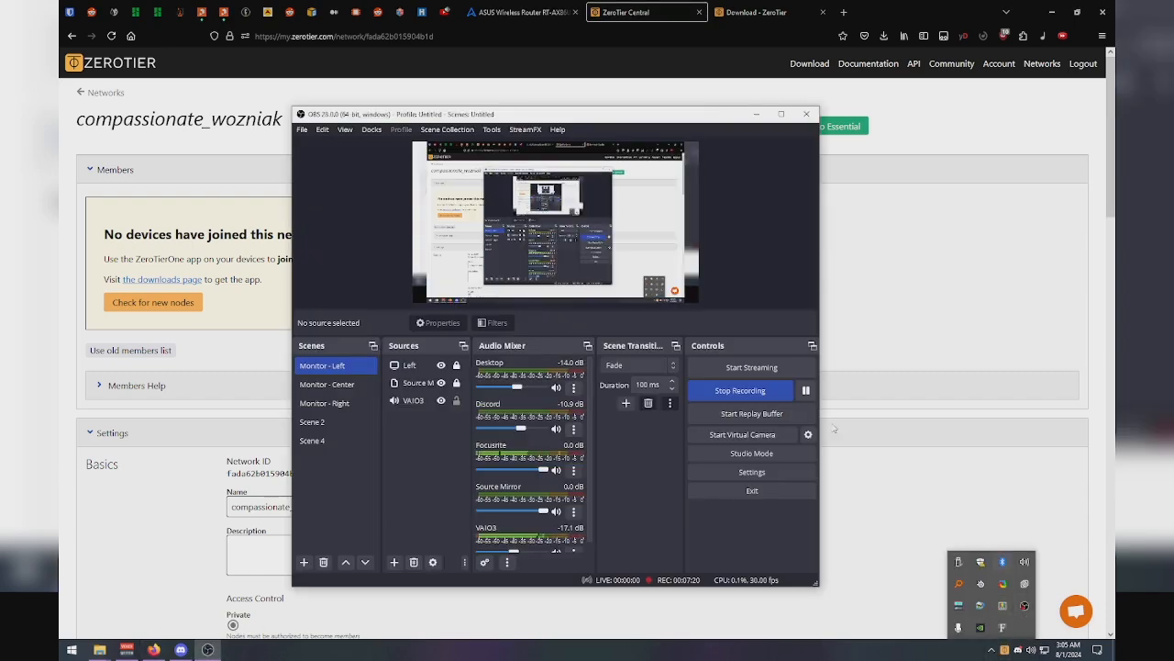
pyautogui.click(928, 346)
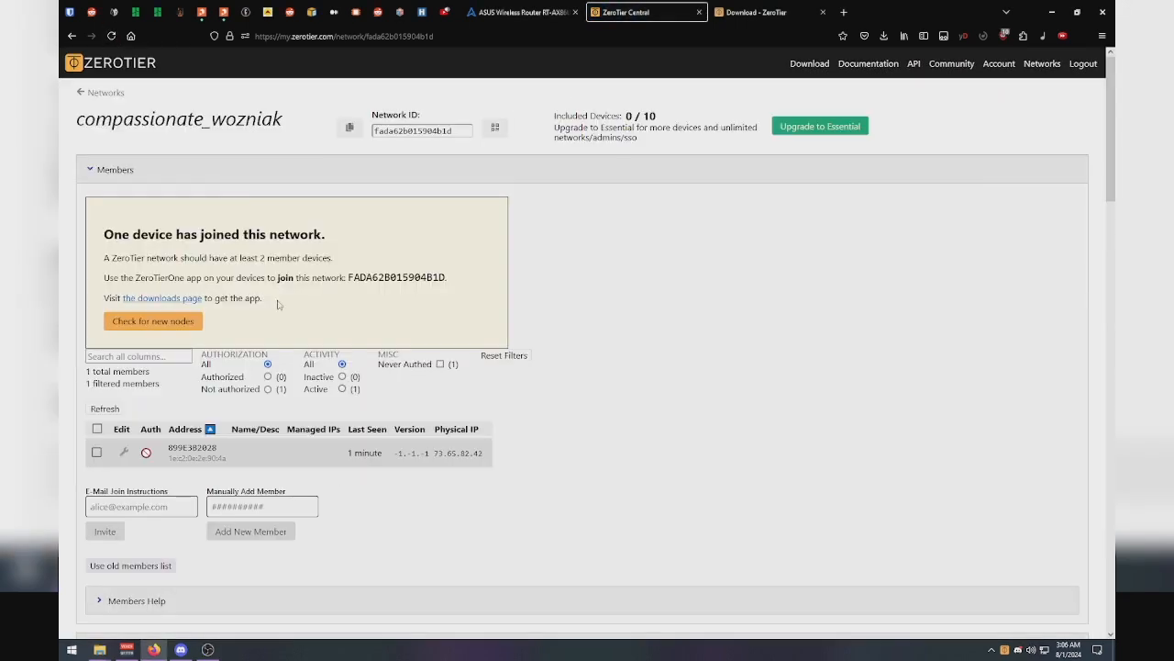
pyautogui.scroll(-2, 284, 307)
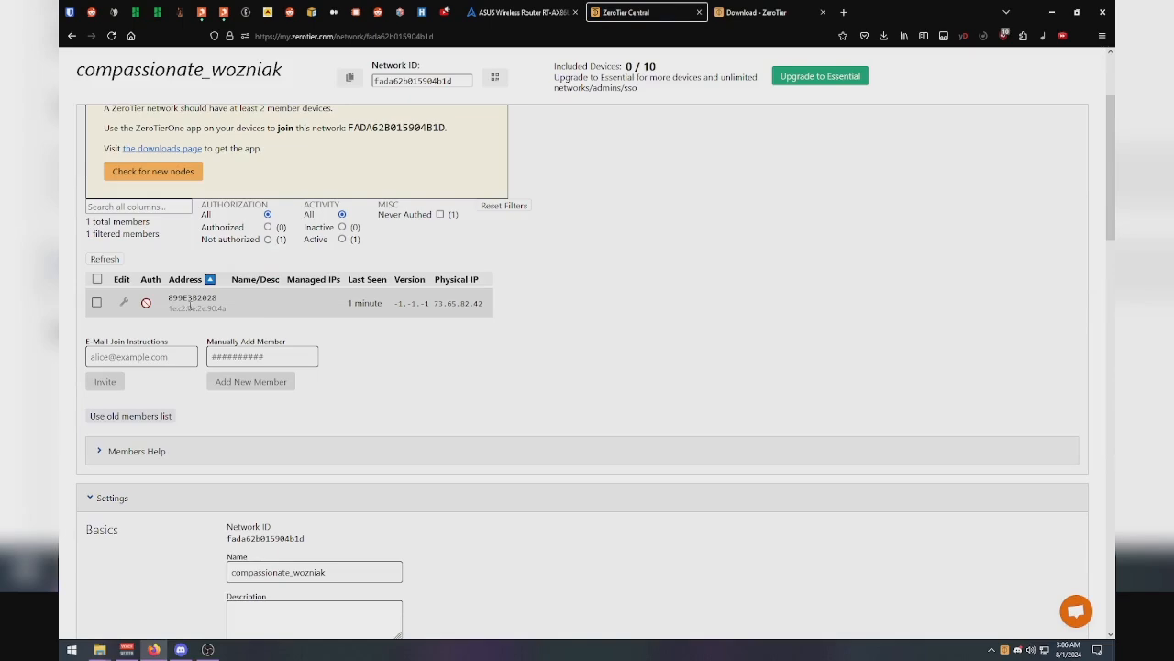
pyautogui.scroll(2, 601, 377)
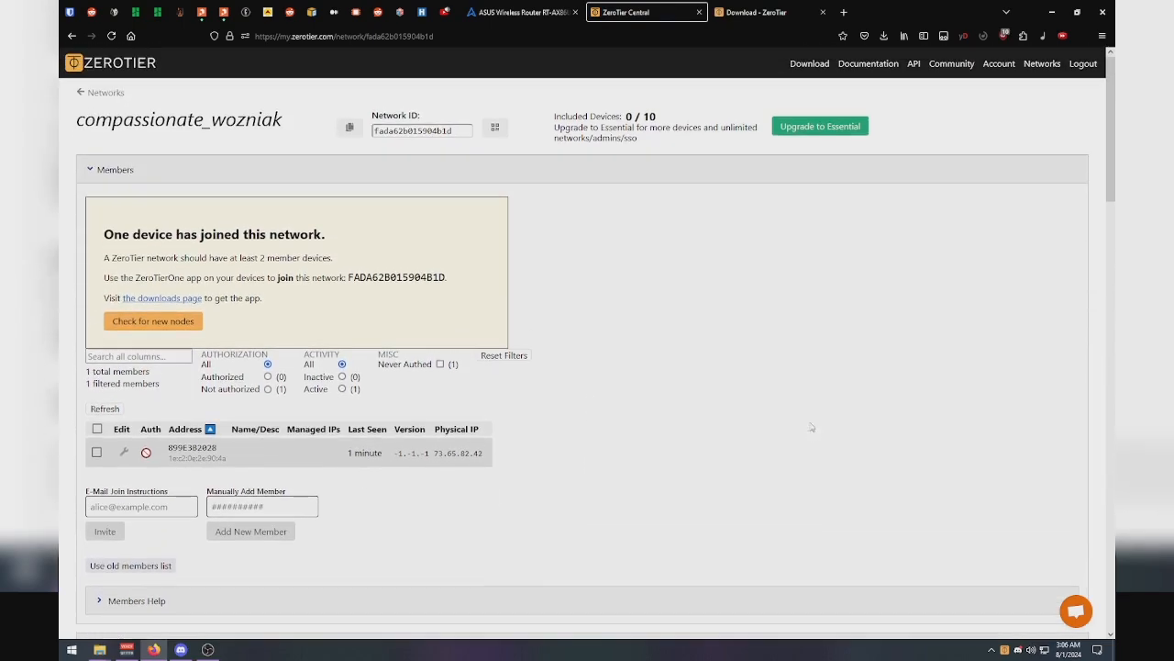
pyautogui.click(1005, 652)
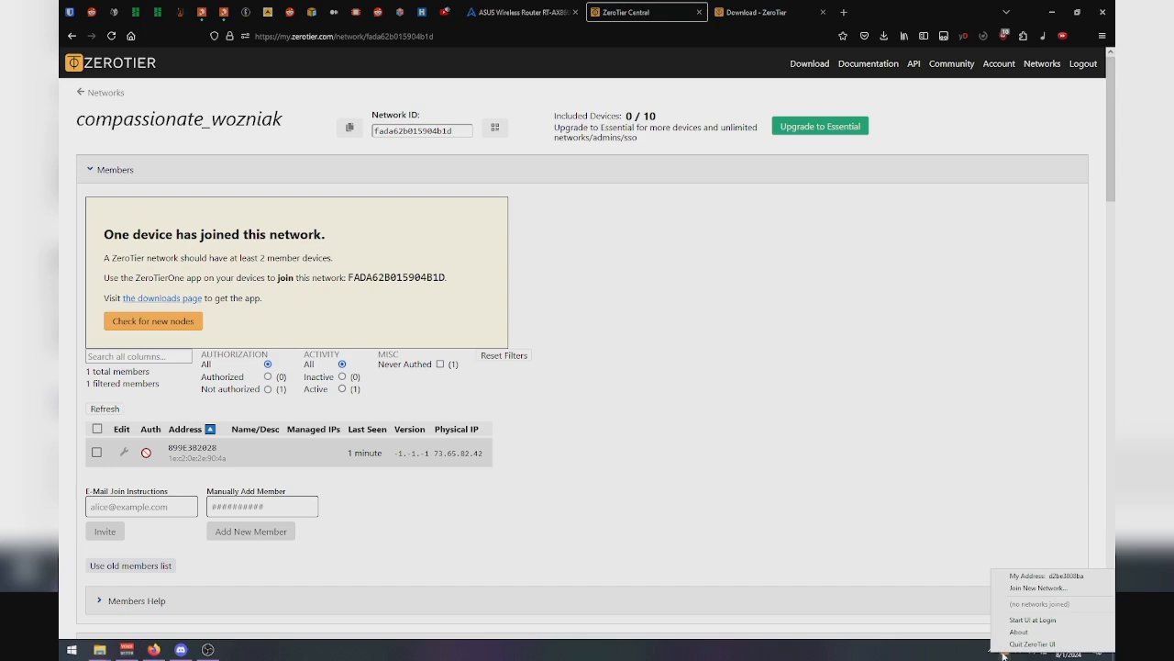
pyautogui.click(1042, 588)
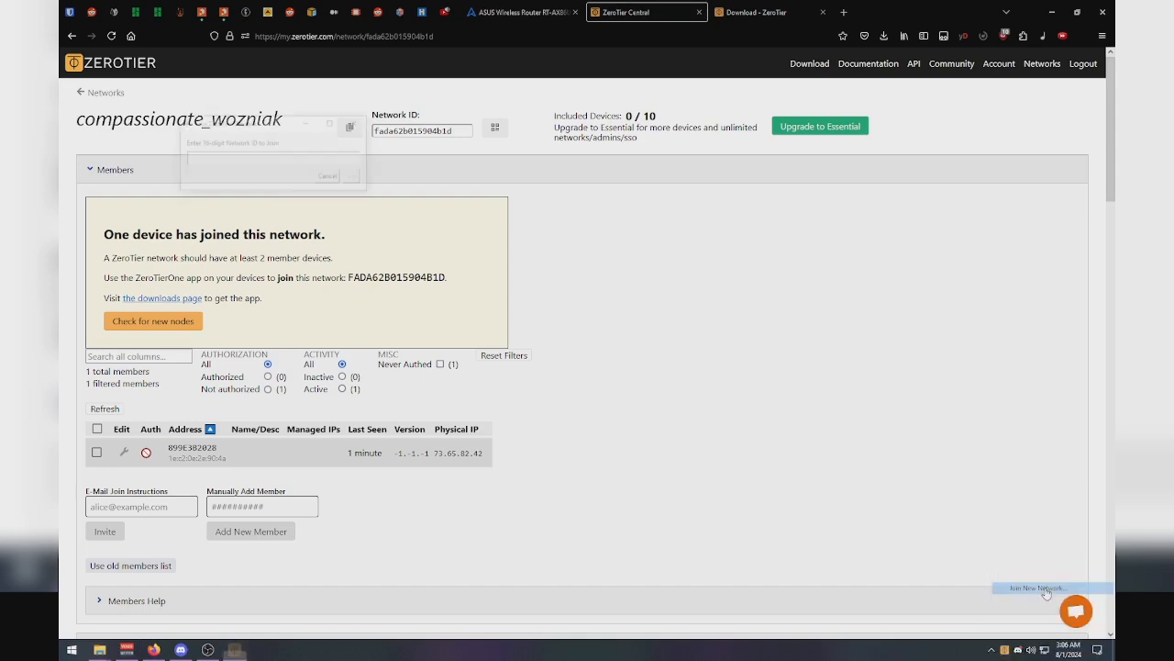
pyautogui.click(456, 292)
pyautogui.doubleClick(422, 277)
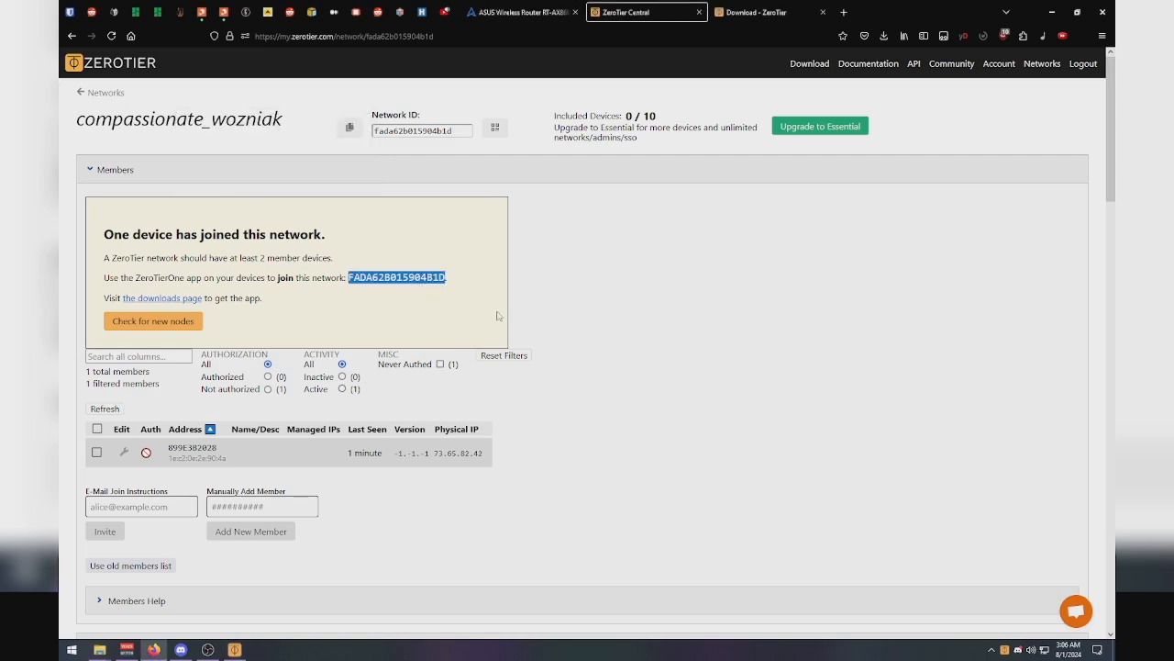
pyautogui.hotkey('alt', 'Tab')
pyautogui.write('fada62b015904b1d')
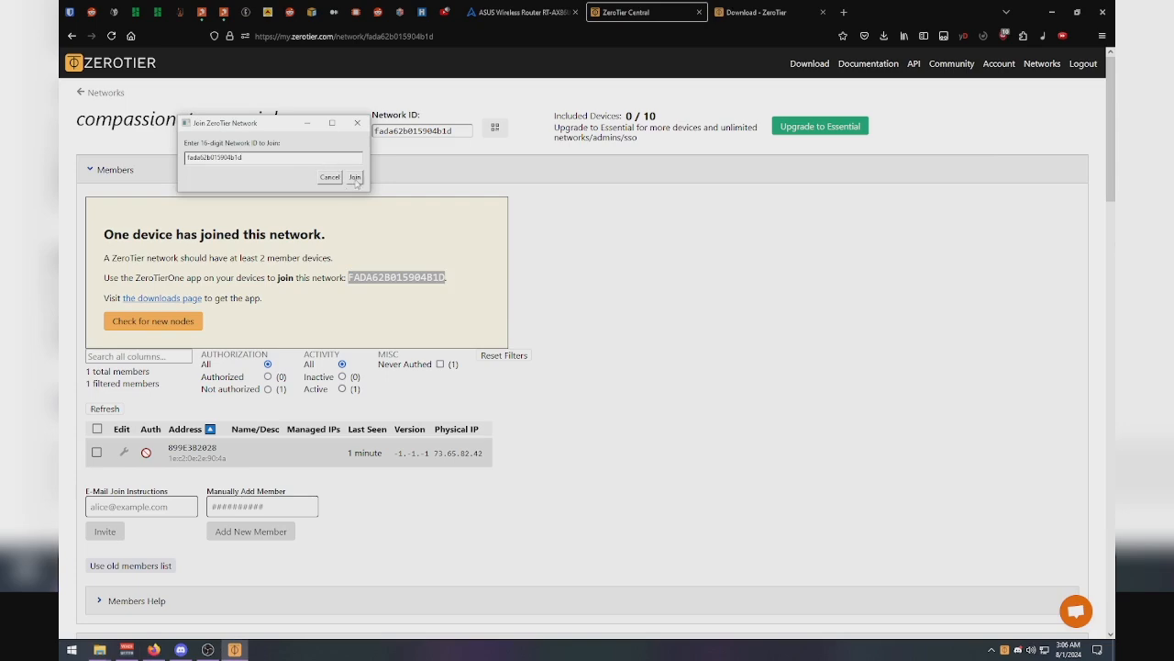
pyautogui.click(355, 178)
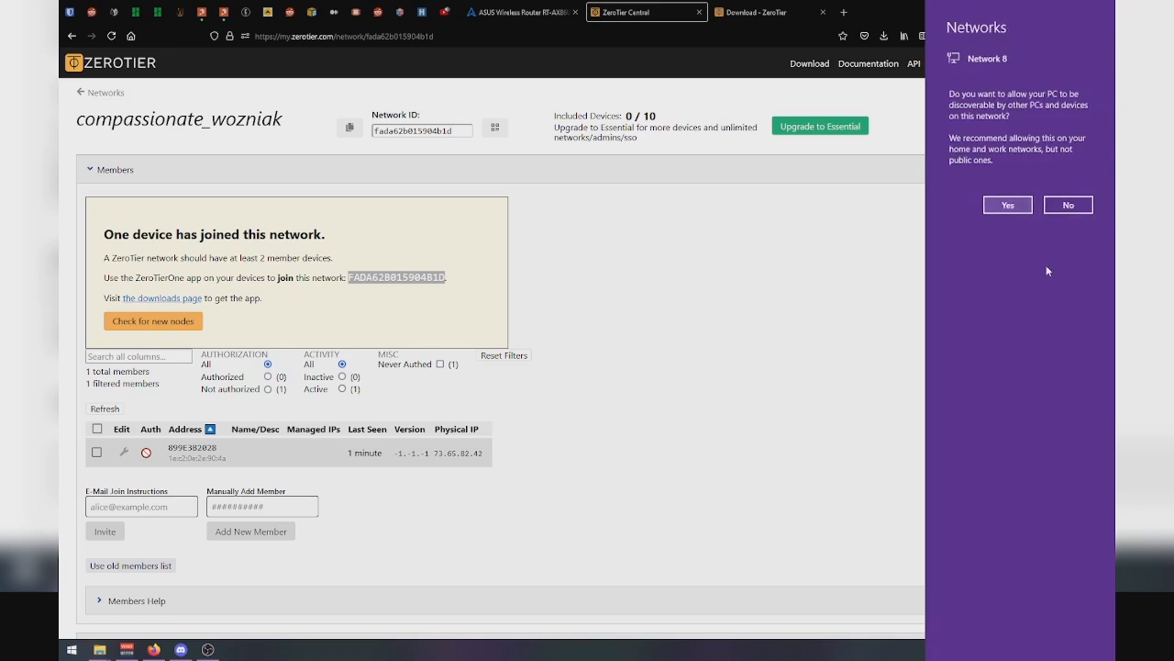
# Step: Decline discoverability and confirm network fada62b015904b1d shows status ACCESS_DENIED
pyautogui.click(1068, 205)
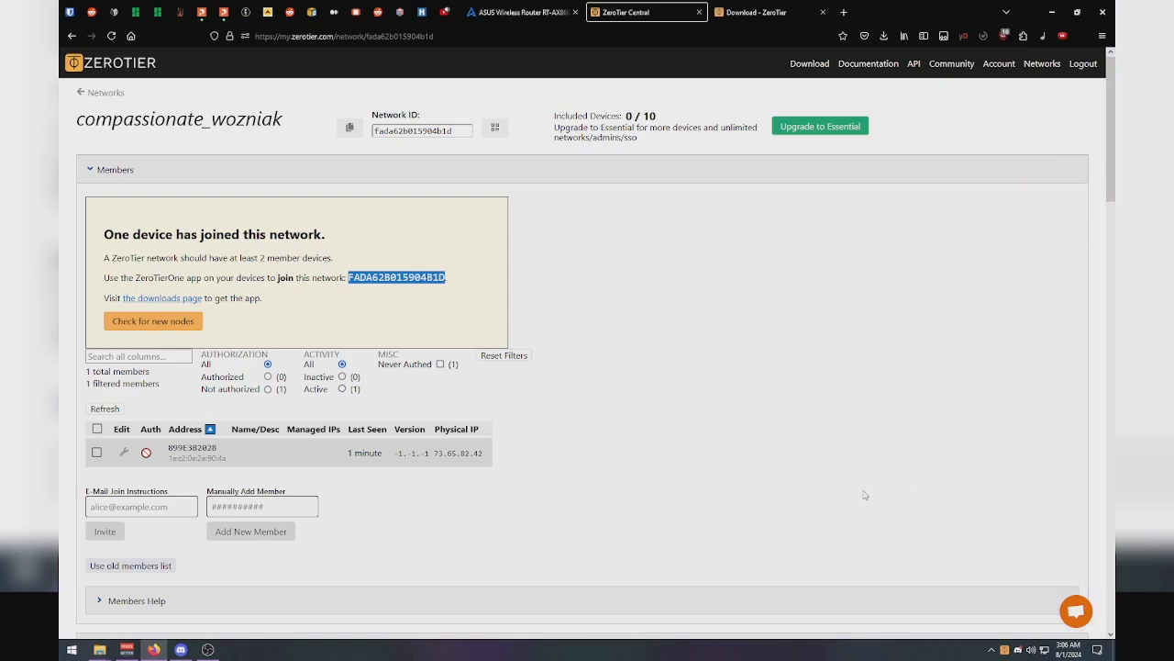
pyautogui.rightClick(1005, 650)
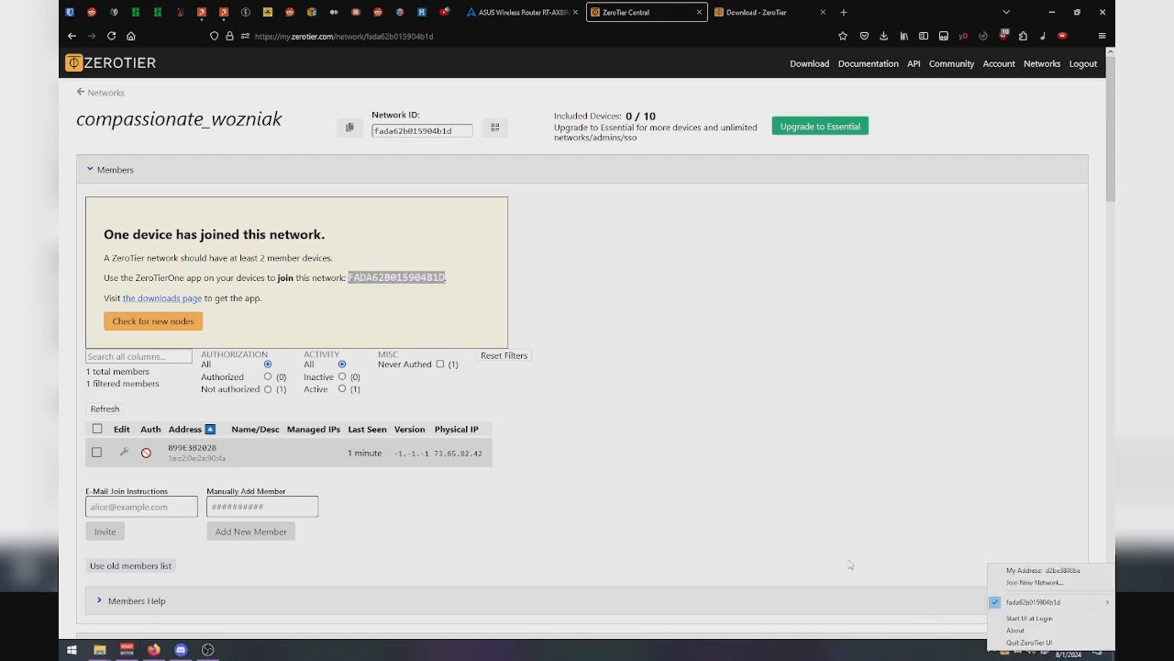
pyautogui.moveTo(1031, 608)
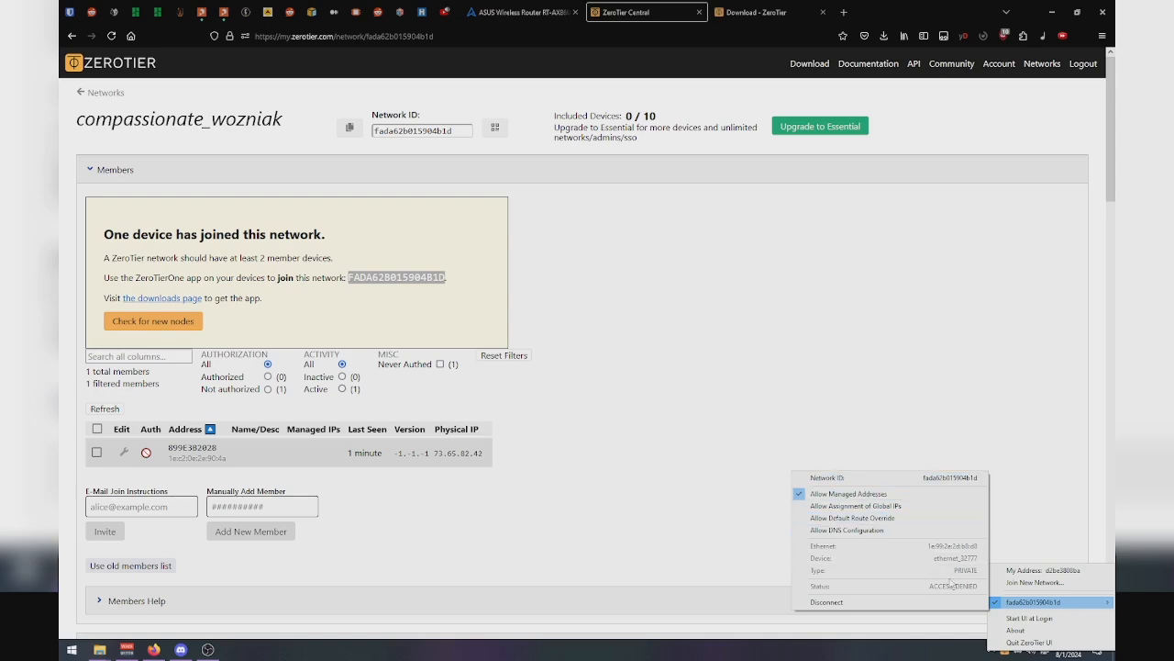
# Step: Reload ZeroTier Central to show the newly joined members
pyautogui.click(626, 558)
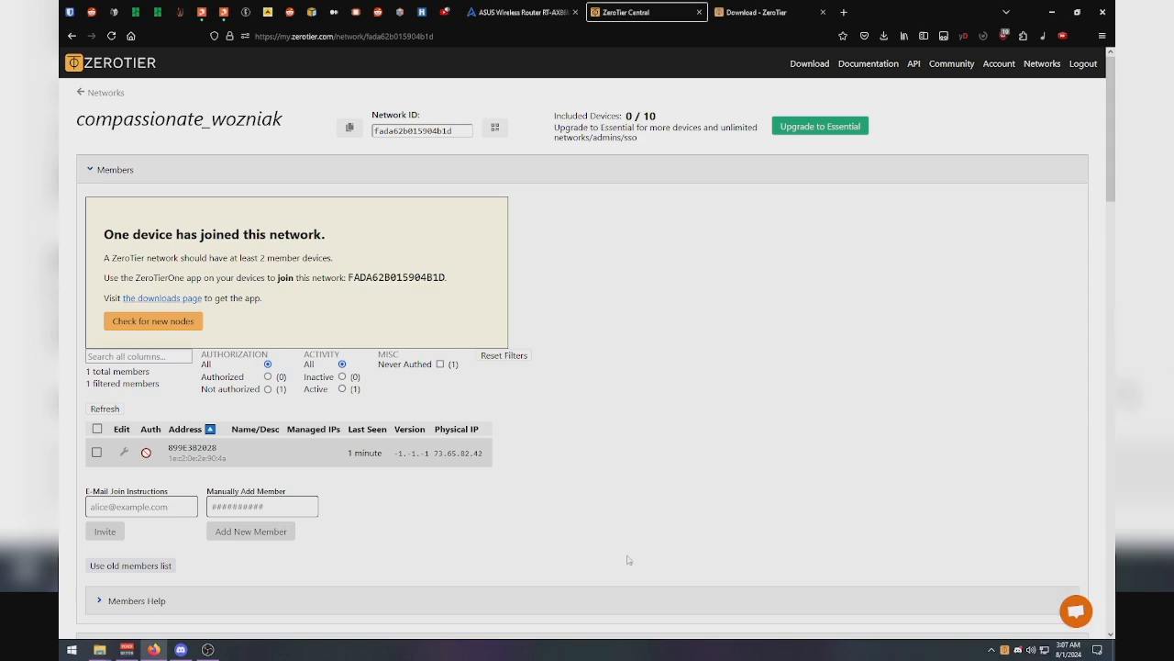
pyautogui.click(108, 36)
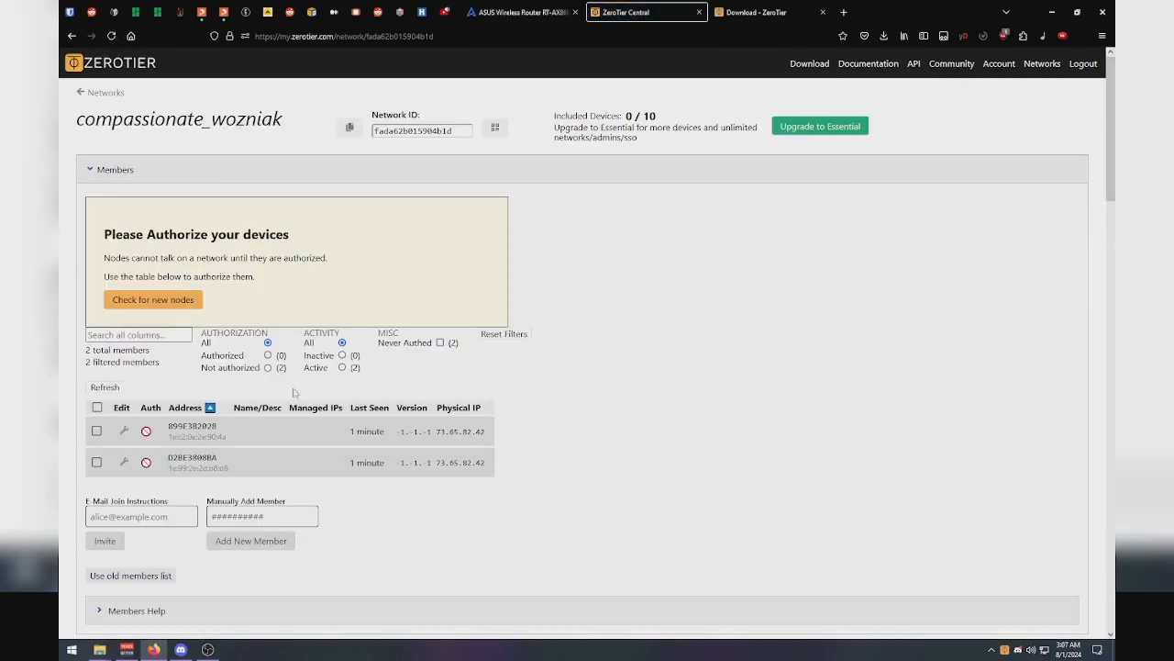
pyautogui.click(1019, 649)
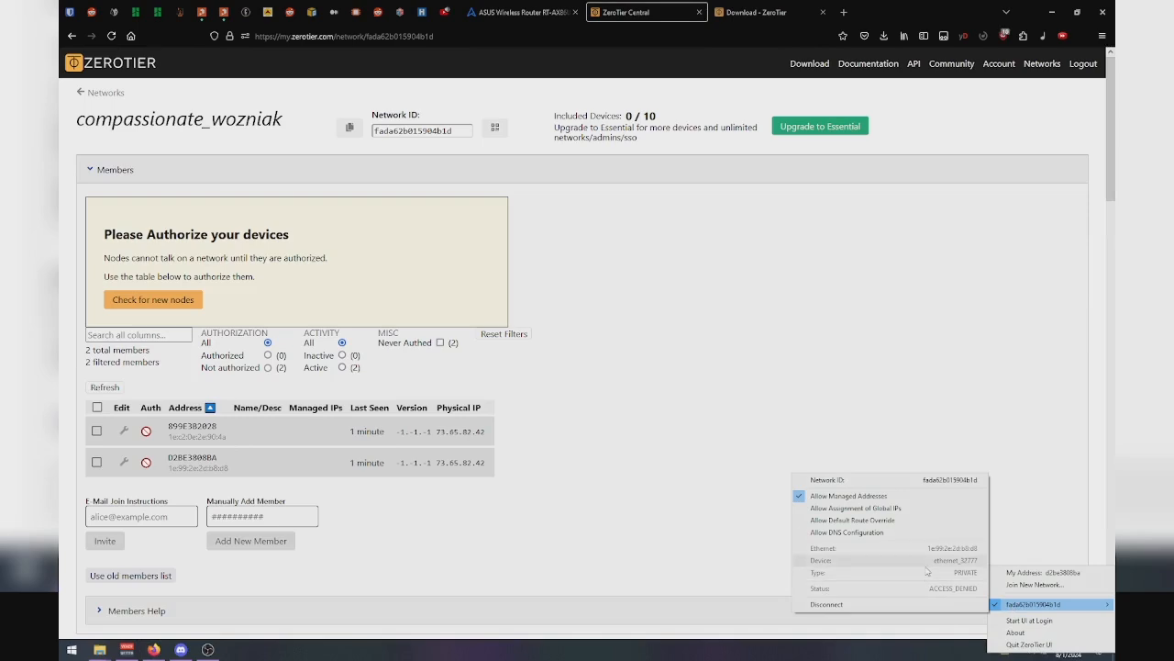
pyautogui.click(262, 450)
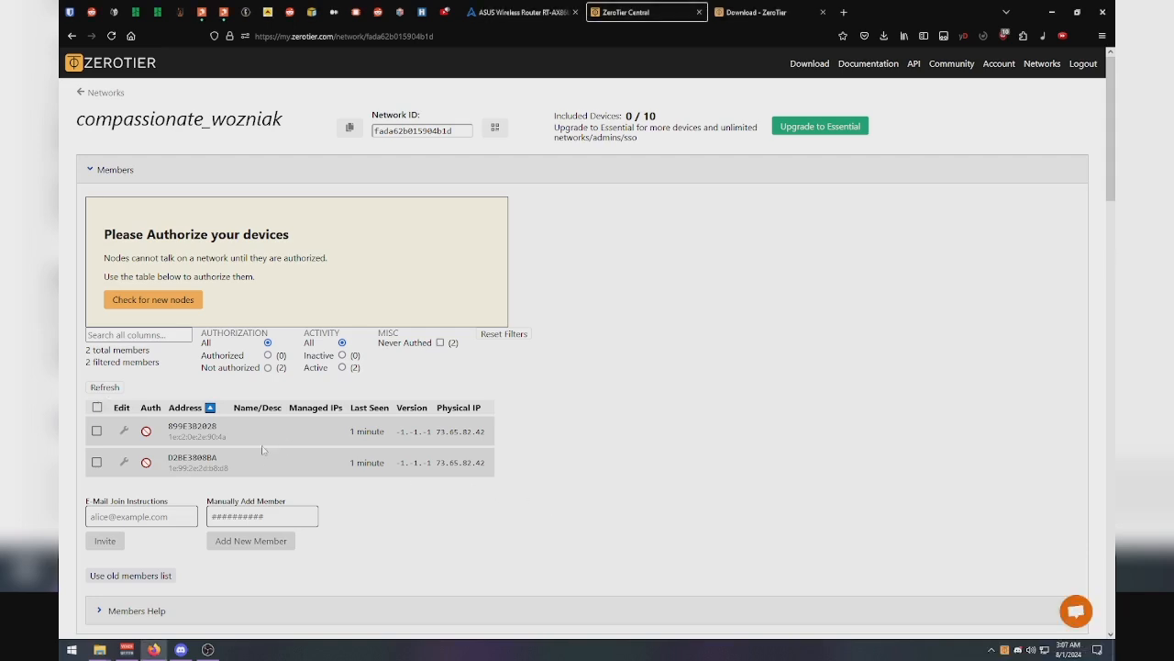
# Step: Select both member devices and authorize them, then check the client's status
pyautogui.click(98, 407)
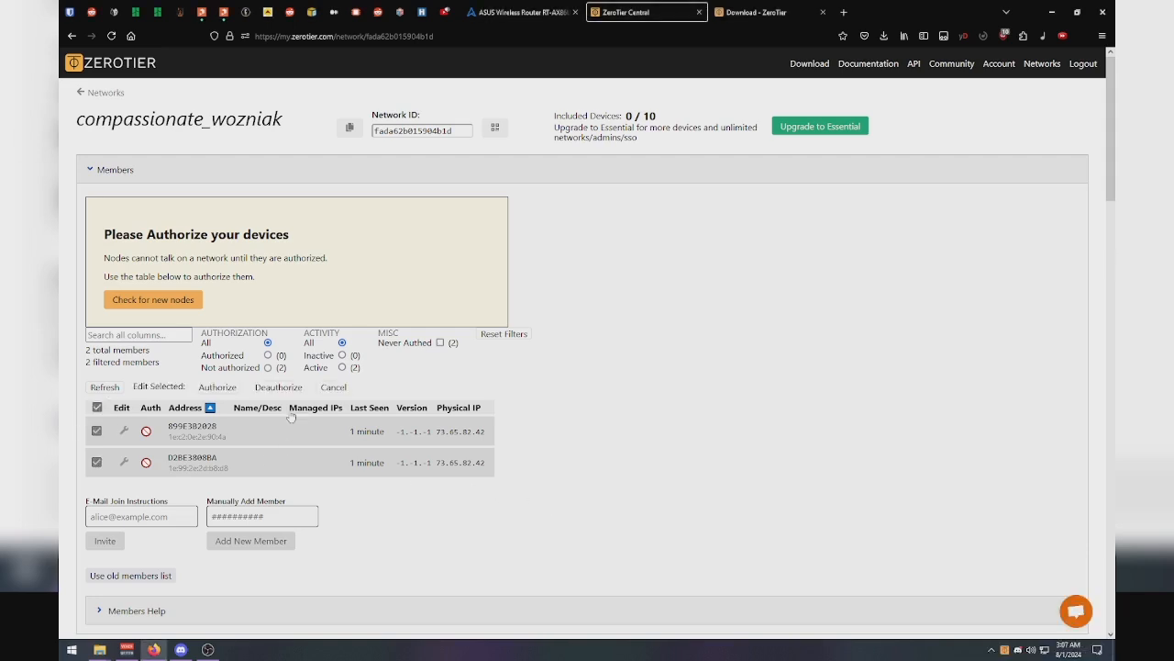
pyautogui.click(97, 408)
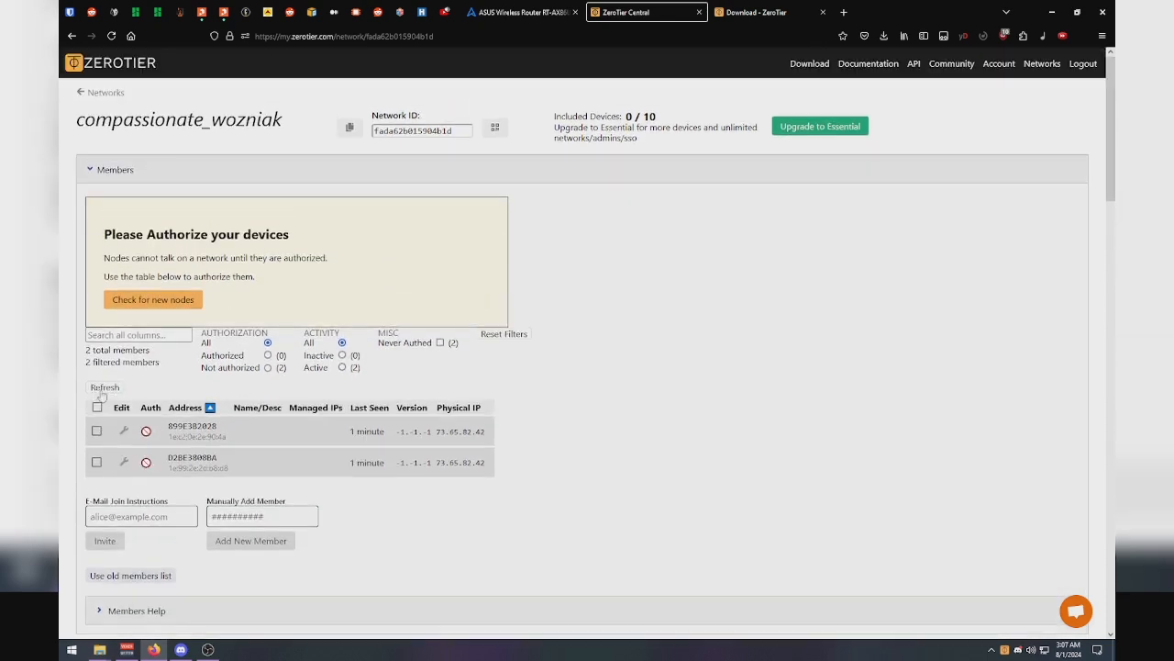
pyautogui.click(98, 410)
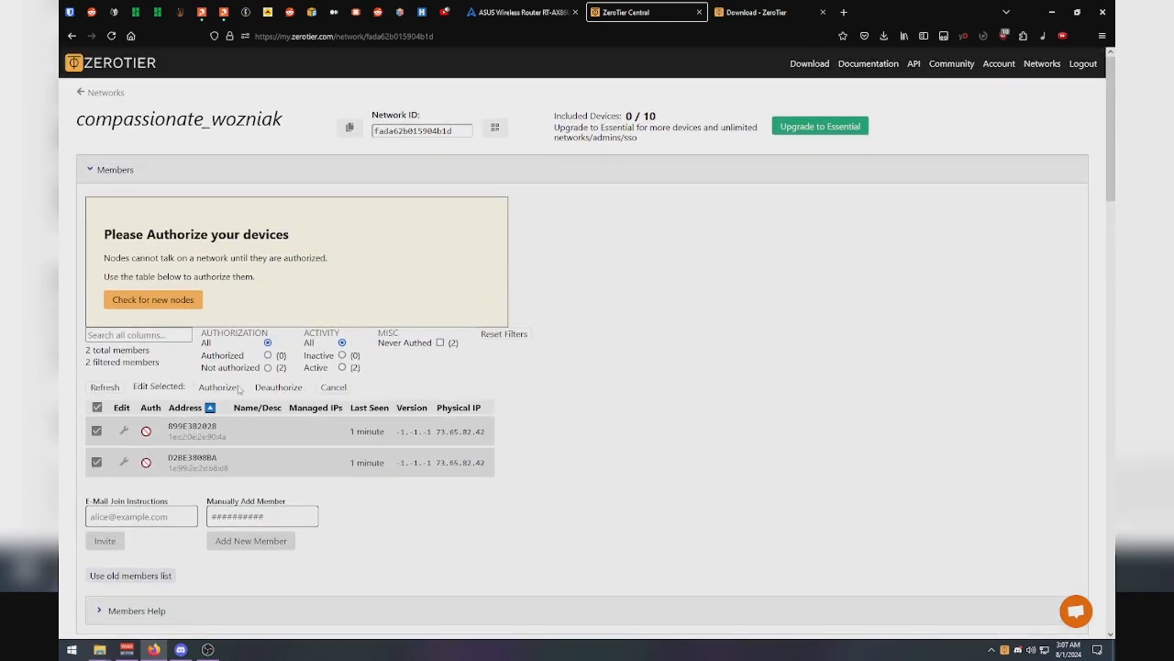
pyautogui.click(213, 388)
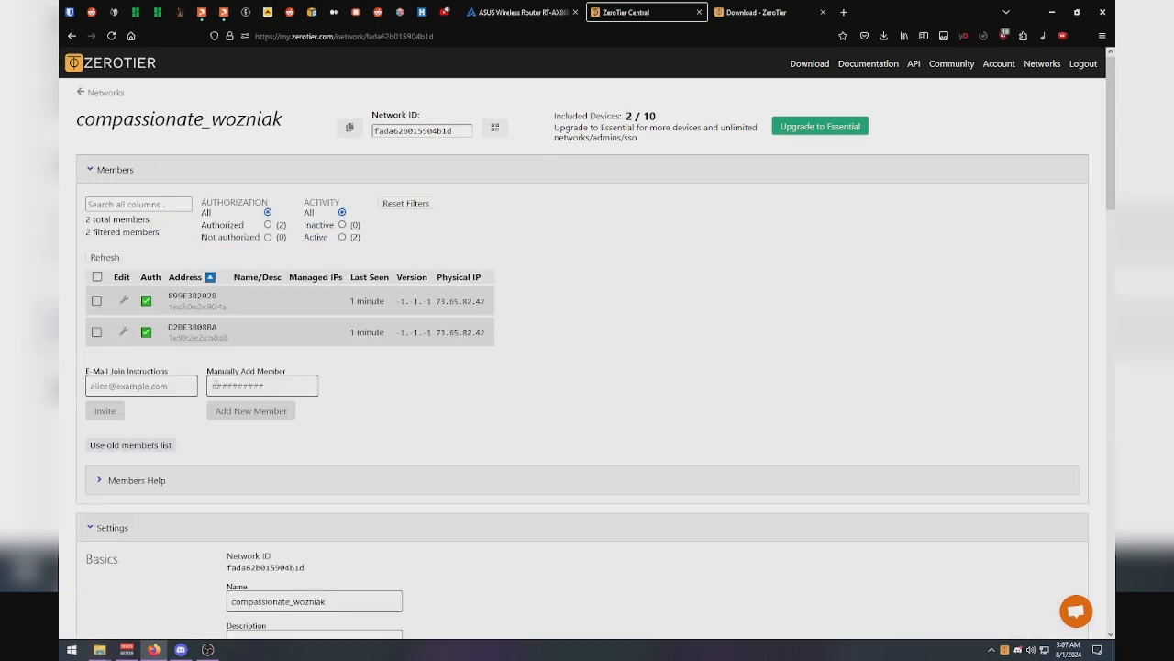
pyautogui.click(1005, 650)
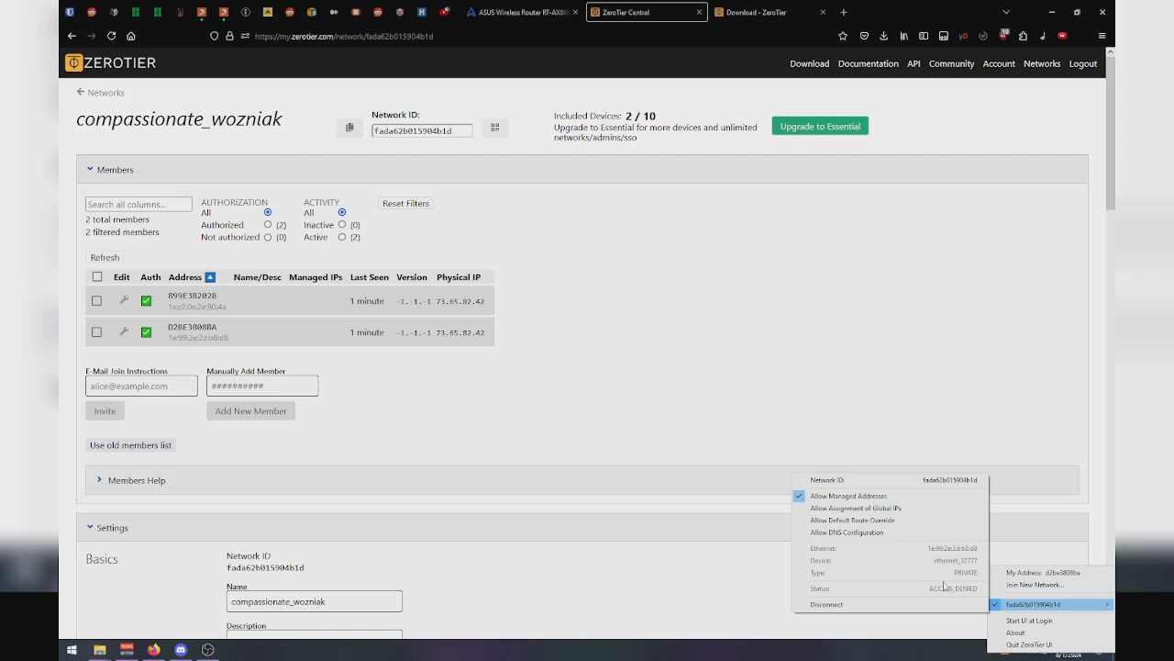
pyautogui.click(680, 561)
# Step: Confirm ZeroTier One reports Status OK for compassionate_wozniak, then minimize the browser
pyautogui.click(1005, 650)
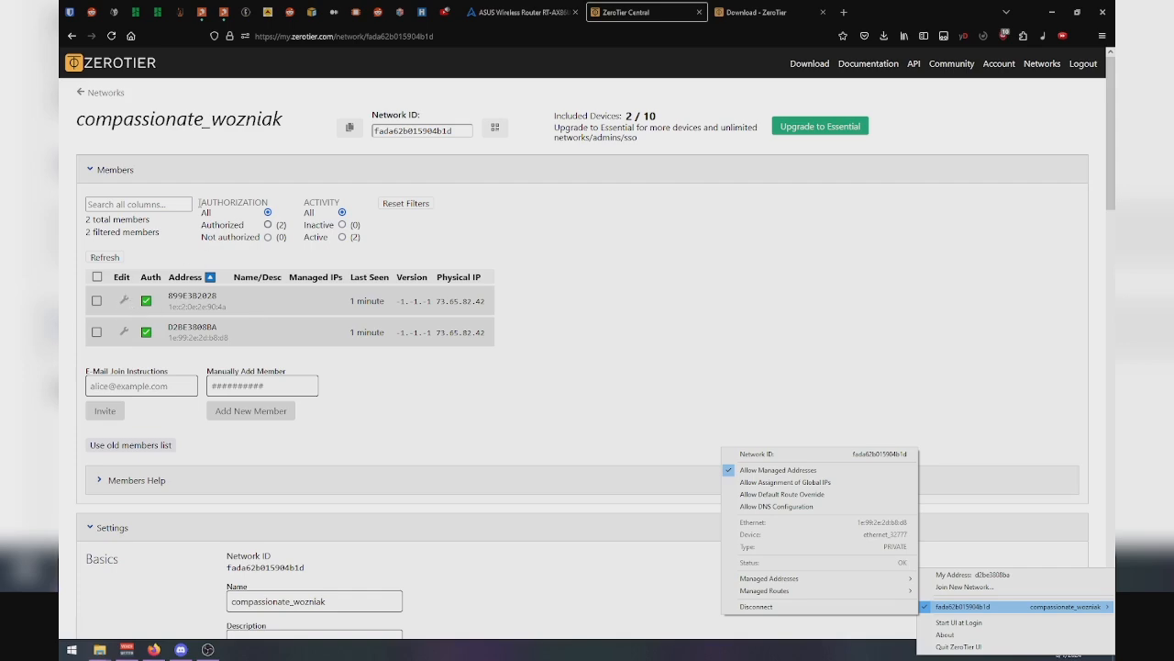
pyautogui.click(608, 309)
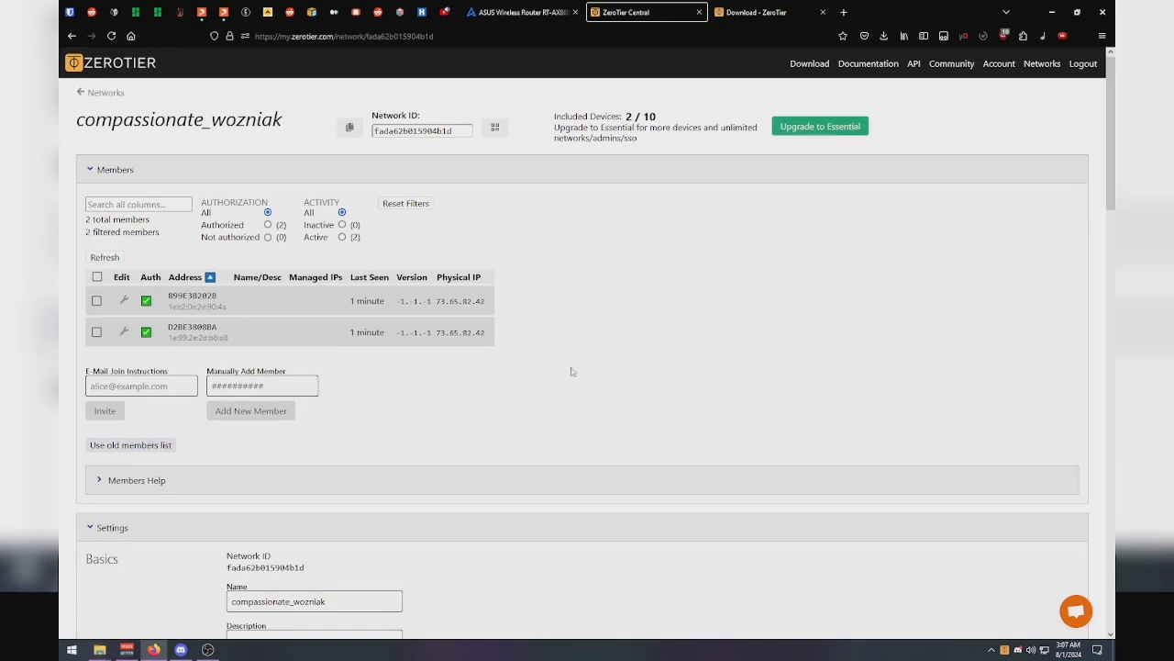
pyautogui.scroll(-8, 572, 369)
pyautogui.scroll(8, 666, 398)
pyautogui.click(1005, 650)
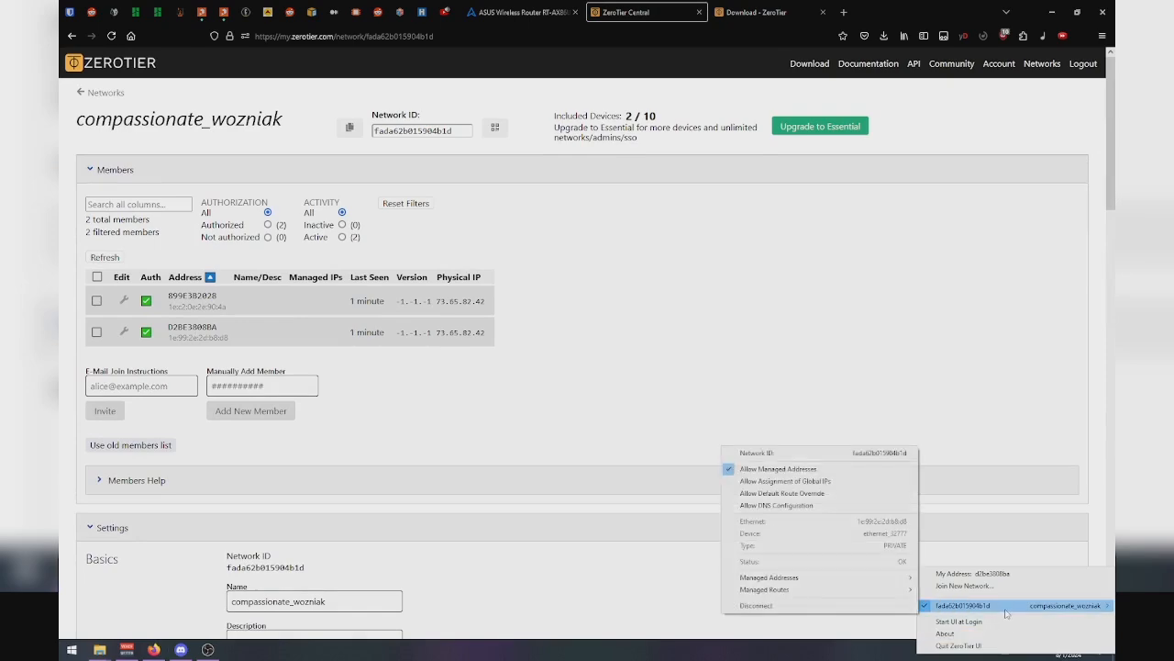
pyautogui.click(555, 565)
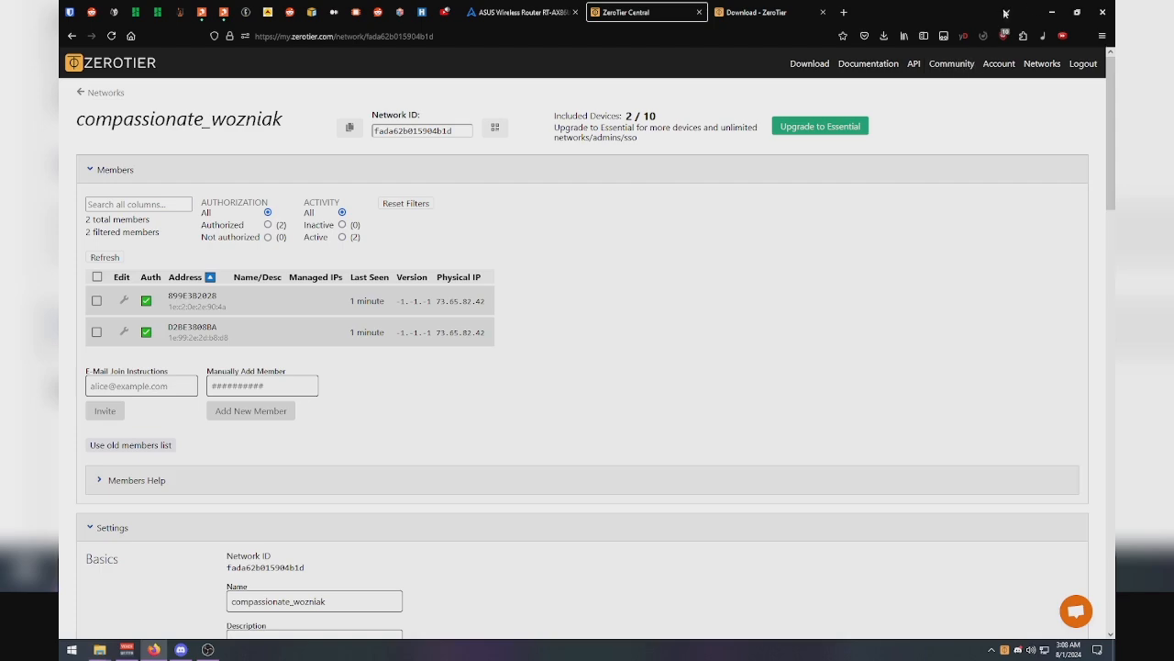
pyautogui.click(1051, 7)
# Step: Bring up the maximized Axis folder and launch ipxconfig.exe
pyautogui.click(755, 114)
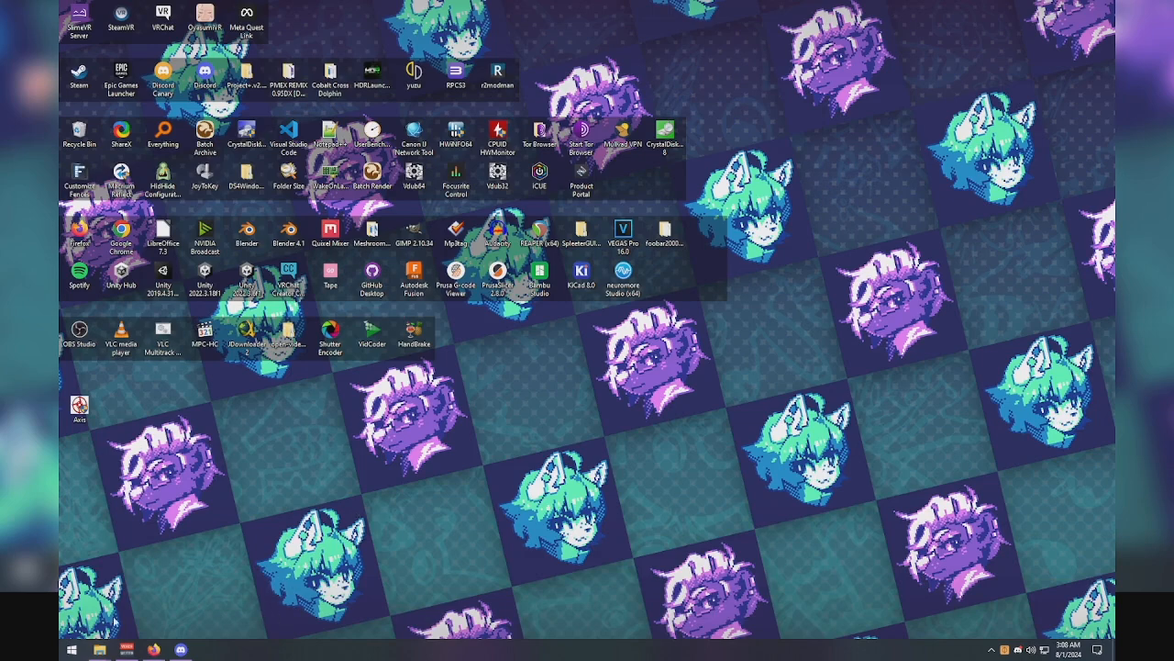
pyautogui.moveTo(99, 649)
pyautogui.click(182, 595)
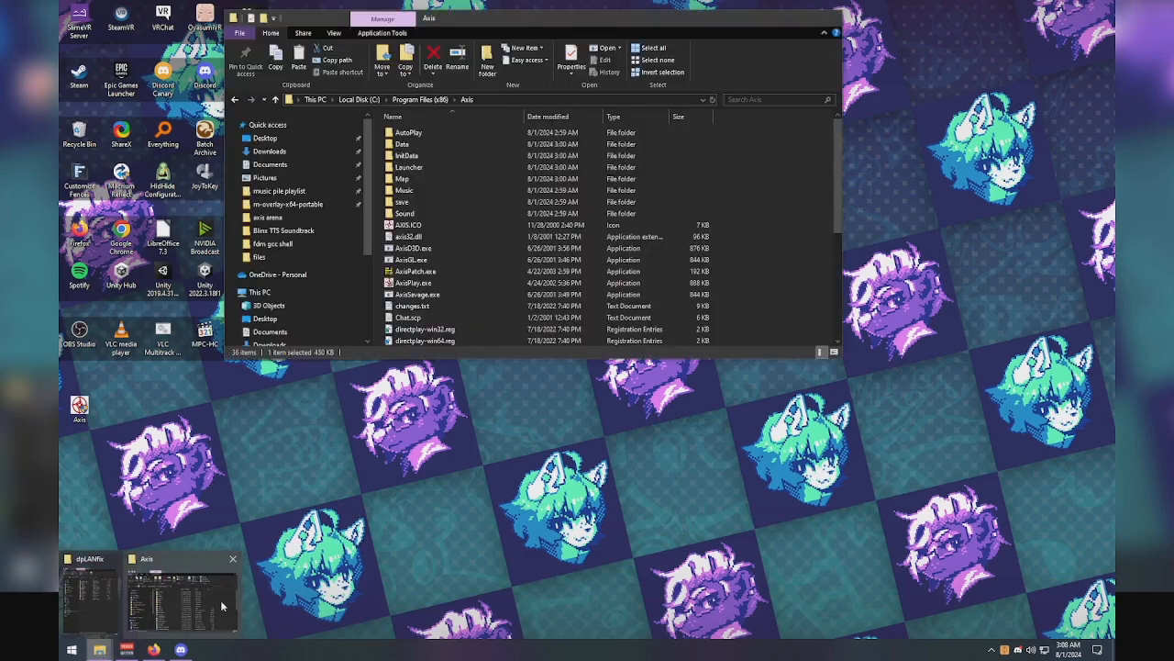
pyautogui.click(802, 18)
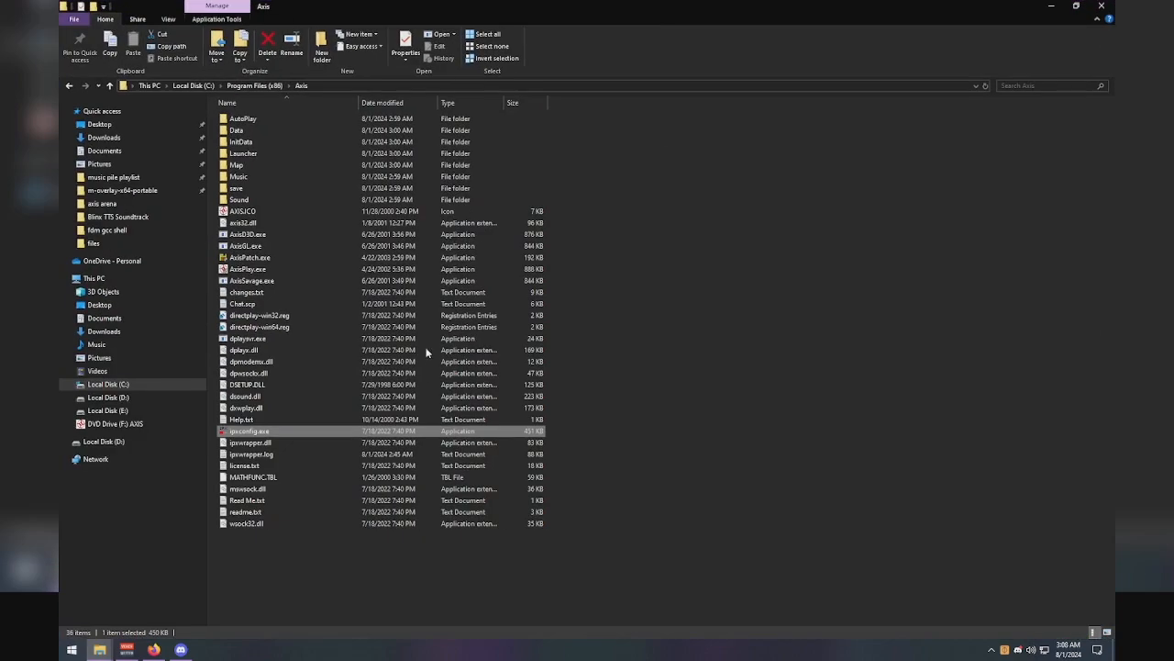
pyautogui.doubleClick(321, 431)
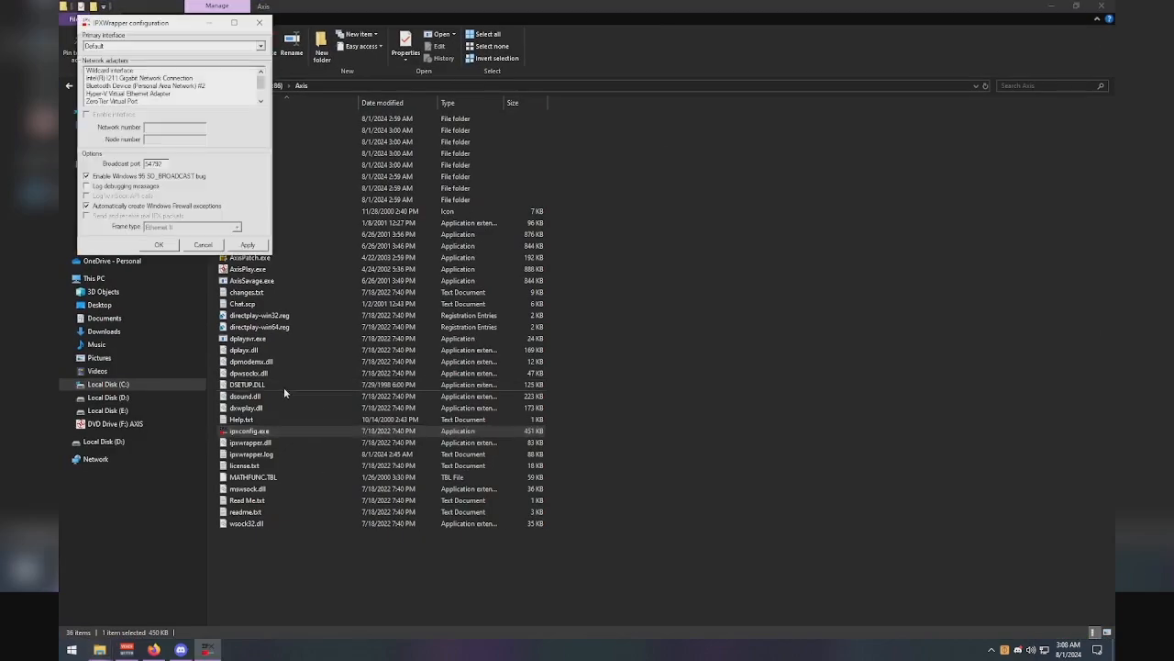
# Step: Set ZeroTier Virtual Port as IPXWrapper's primary, enabled interface and apply
pyautogui.moveTo(156, 27); pyautogui.dragTo(406, 204)
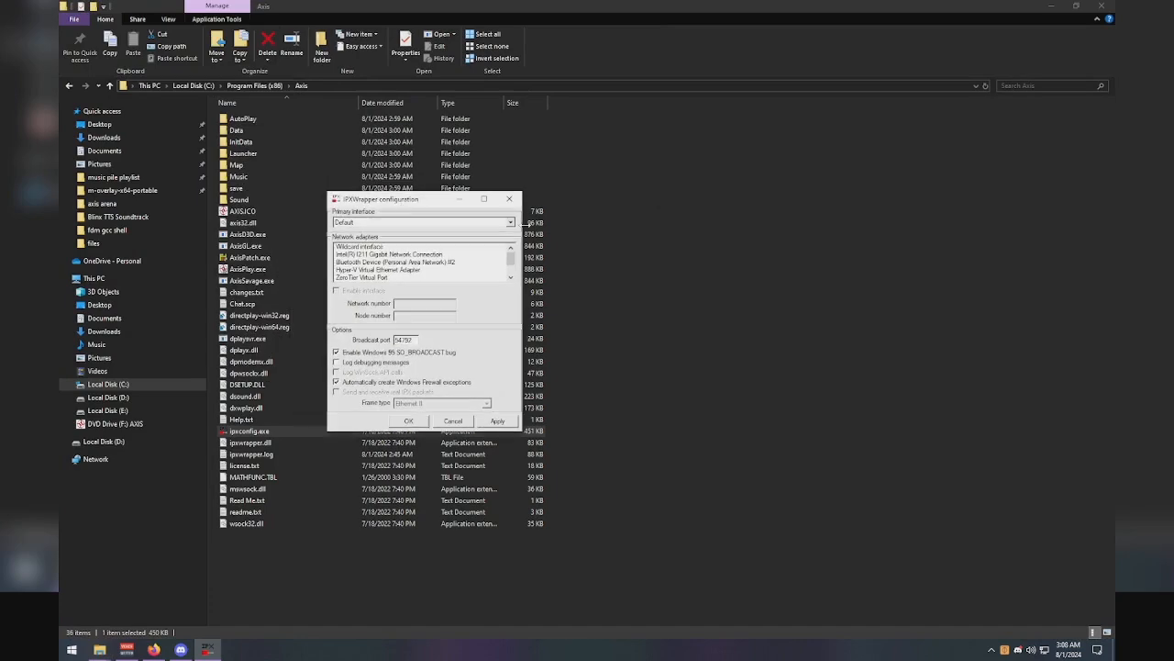
pyautogui.click(510, 223)
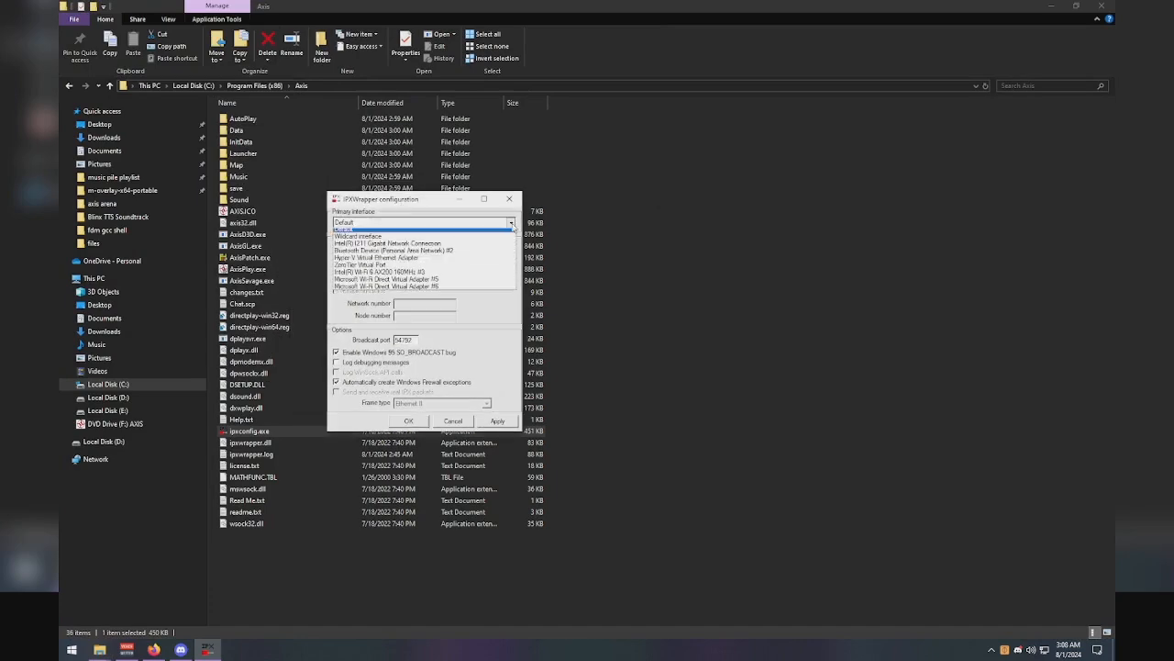
pyautogui.click(449, 269)
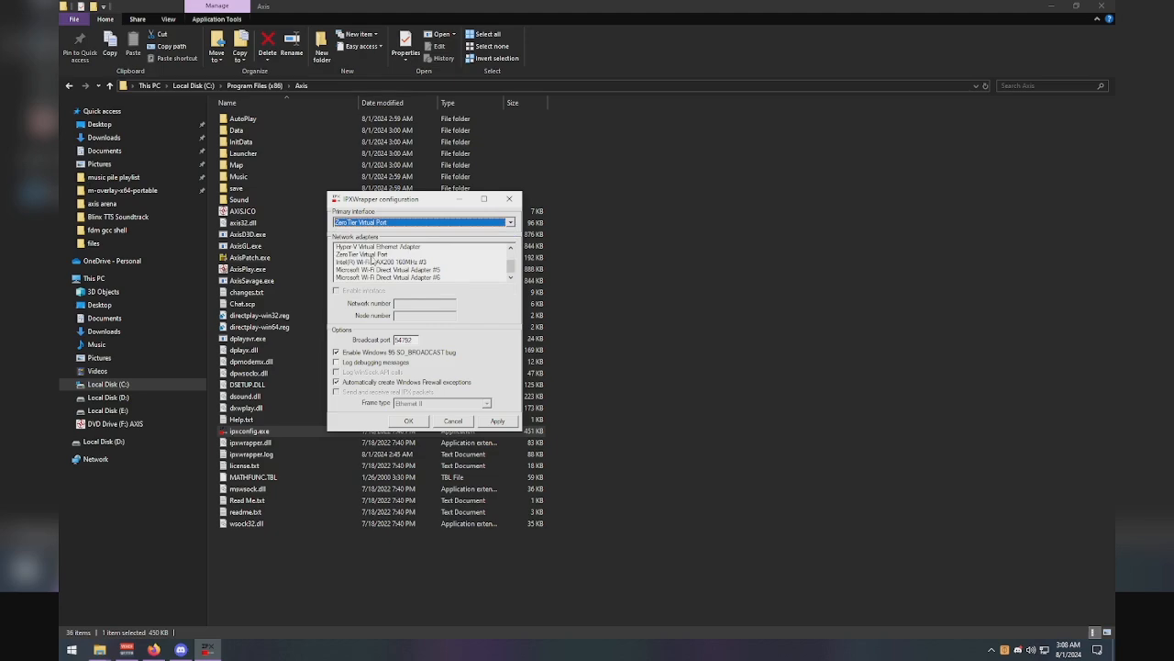
pyautogui.click(370, 256)
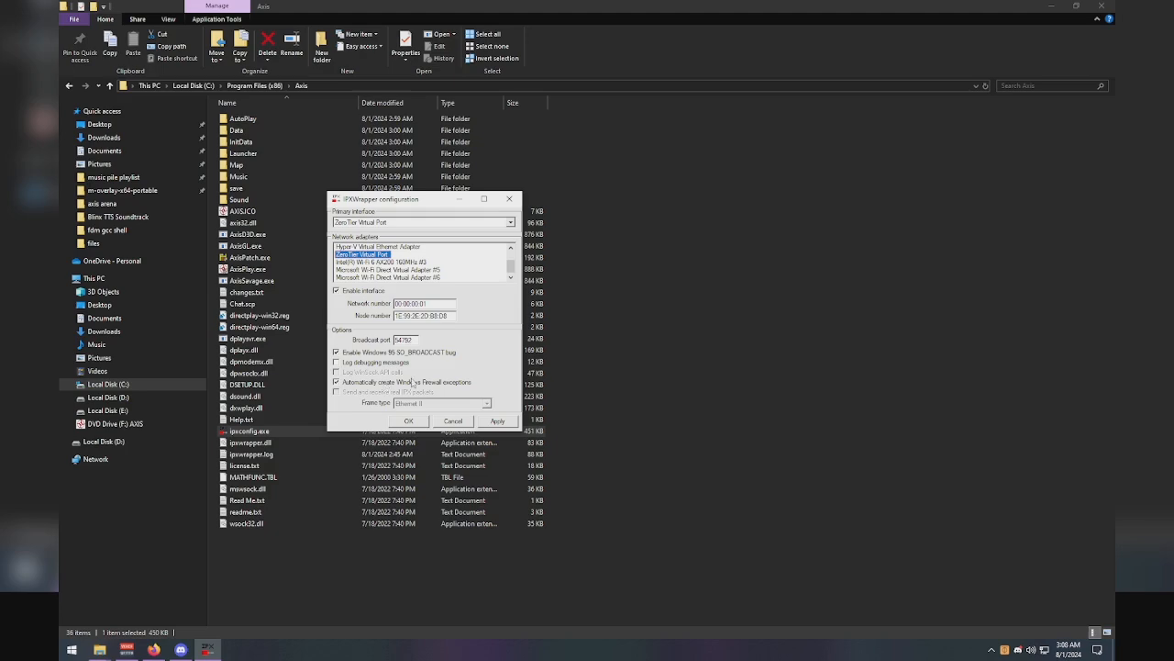
pyautogui.click(498, 423)
pyautogui.click(459, 200)
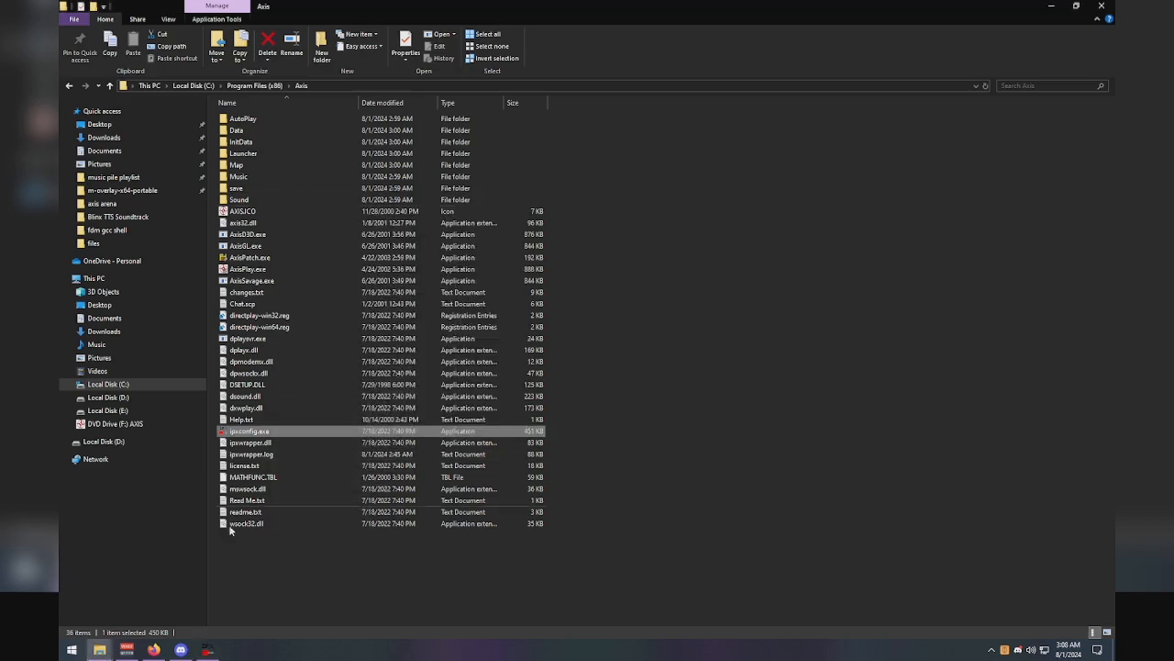
# Step: Open the Allow an app through Windows Firewall settings from the Start menu
pyautogui.click(442, 549)
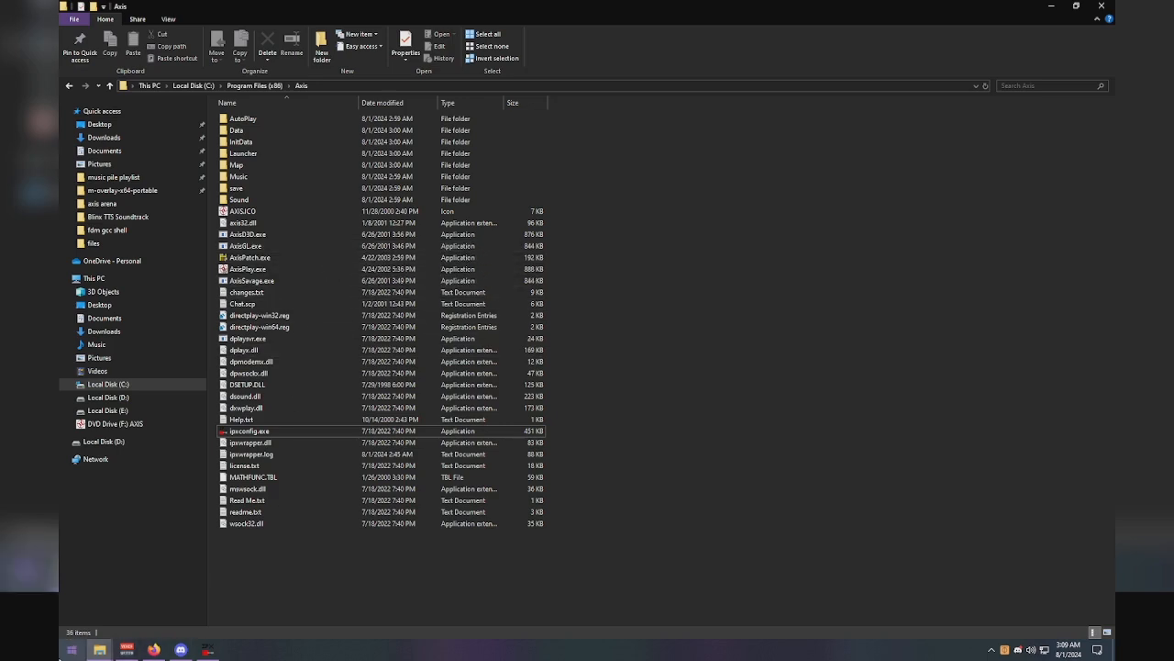
pyautogui.click(71, 649)
pyautogui.click(140, 606)
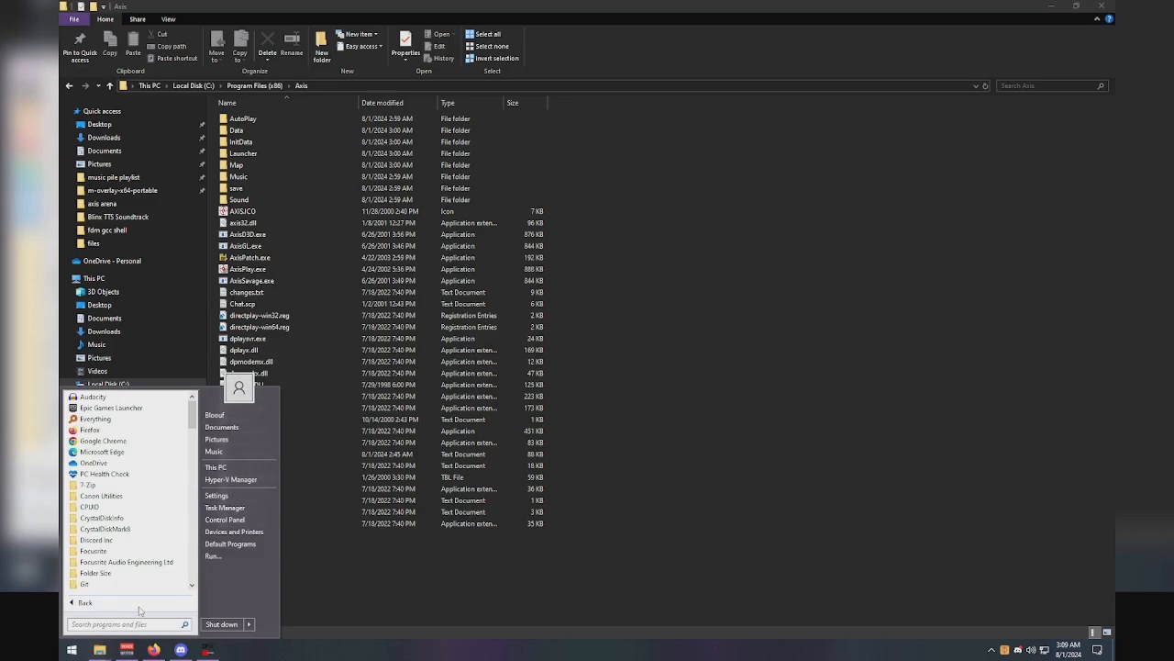
pyautogui.scroll(-10, 139, 610)
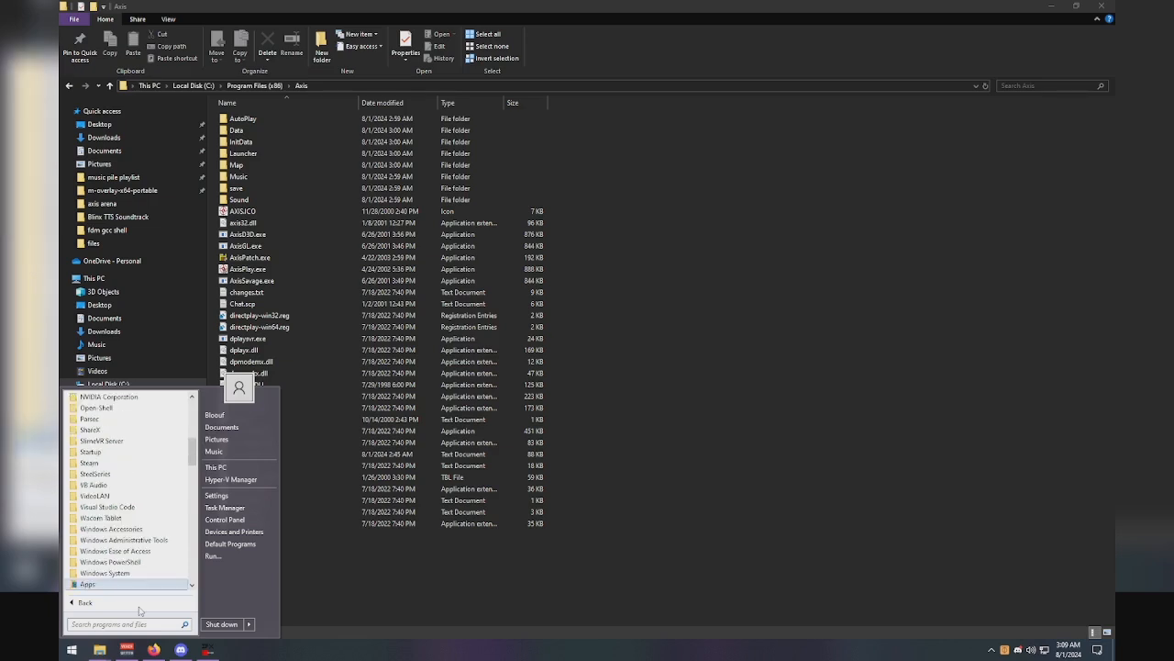
pyautogui.scroll(-1, 140, 610)
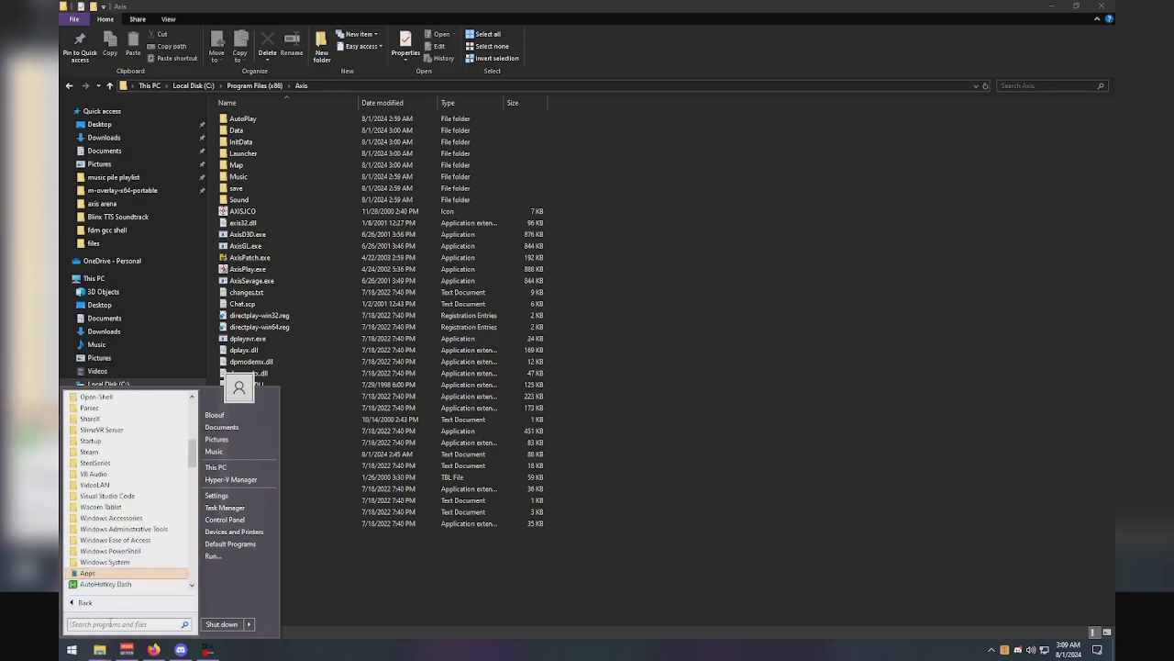
pyautogui.write('ALLOW FI')
pyautogui.write('RE')
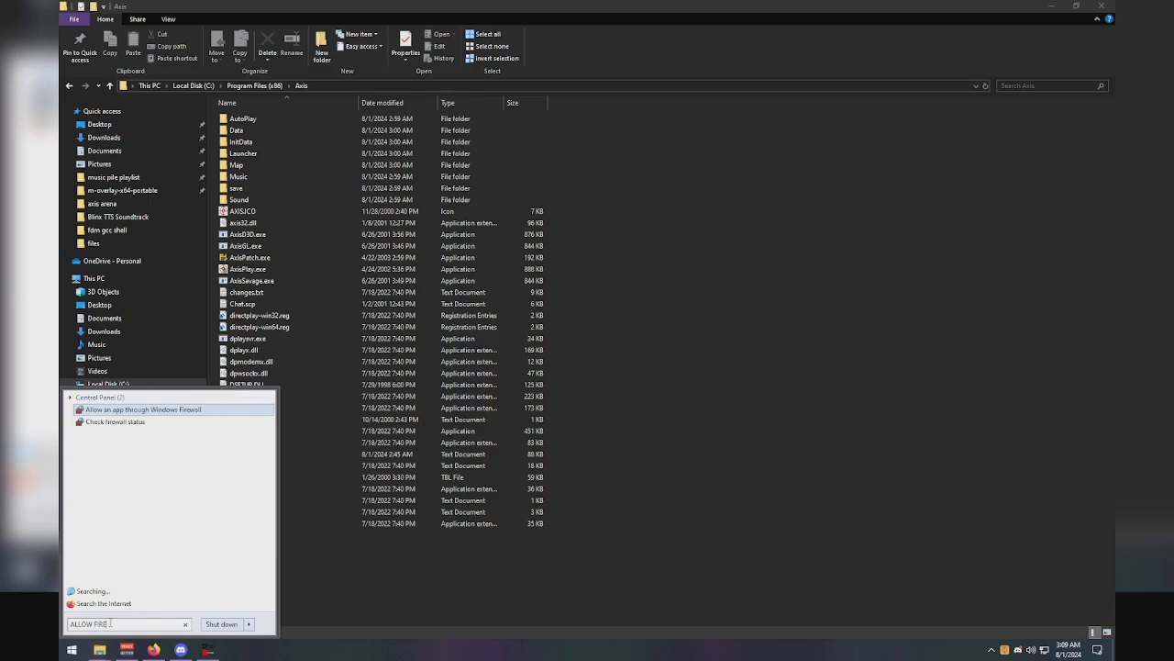
pyautogui.click(169, 413)
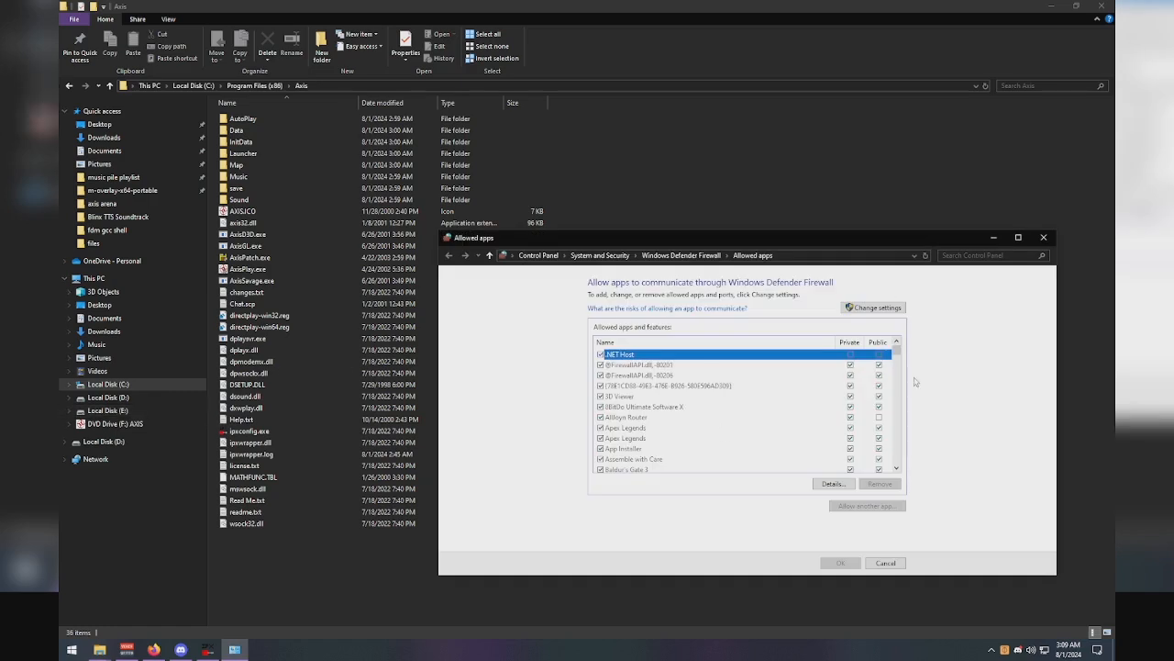
# Step: Add ipxconfig.exe and AxisPlay.exe to the firewall's allowed apps
pyautogui.click(879, 308)
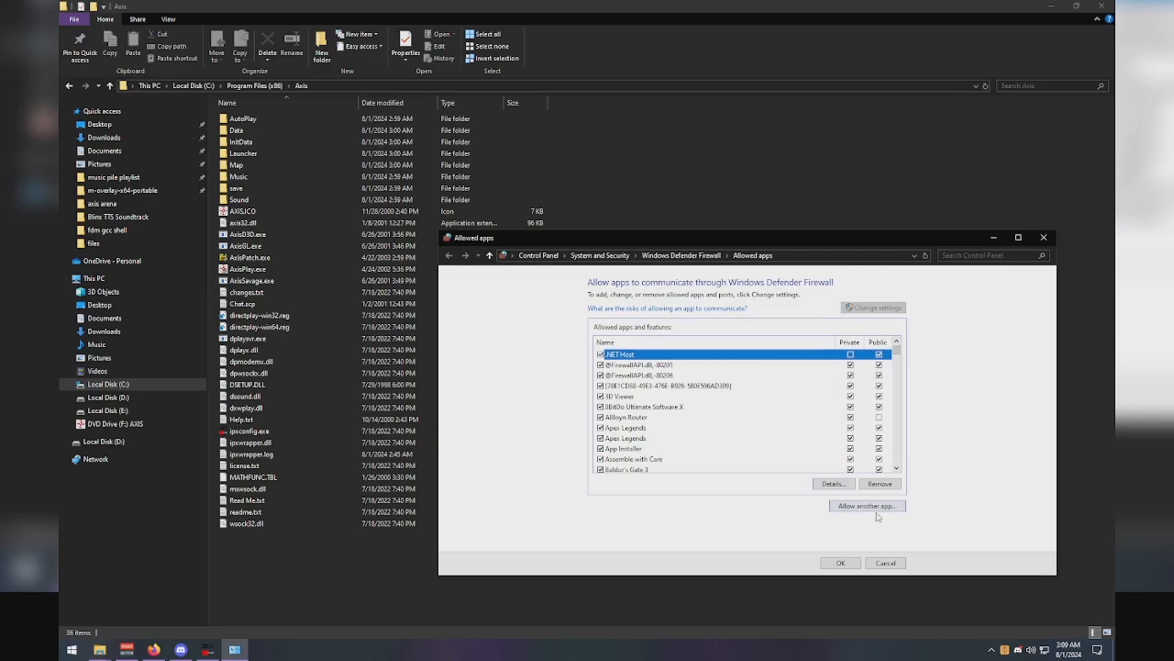
pyautogui.click(876, 508)
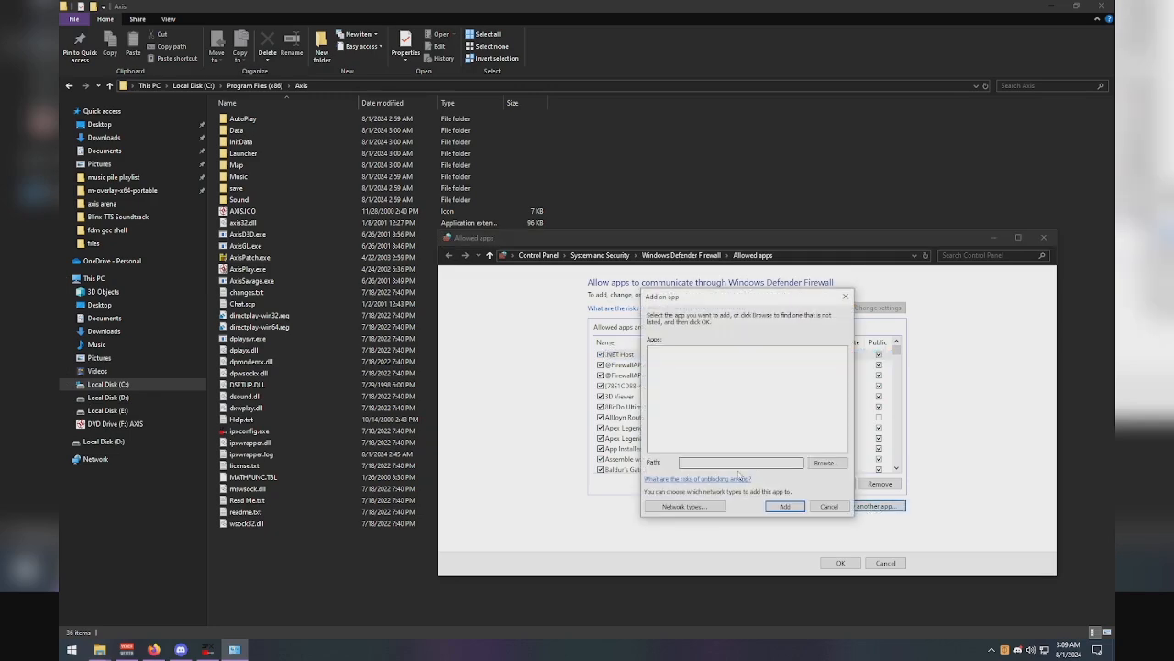
pyautogui.click(825, 462)
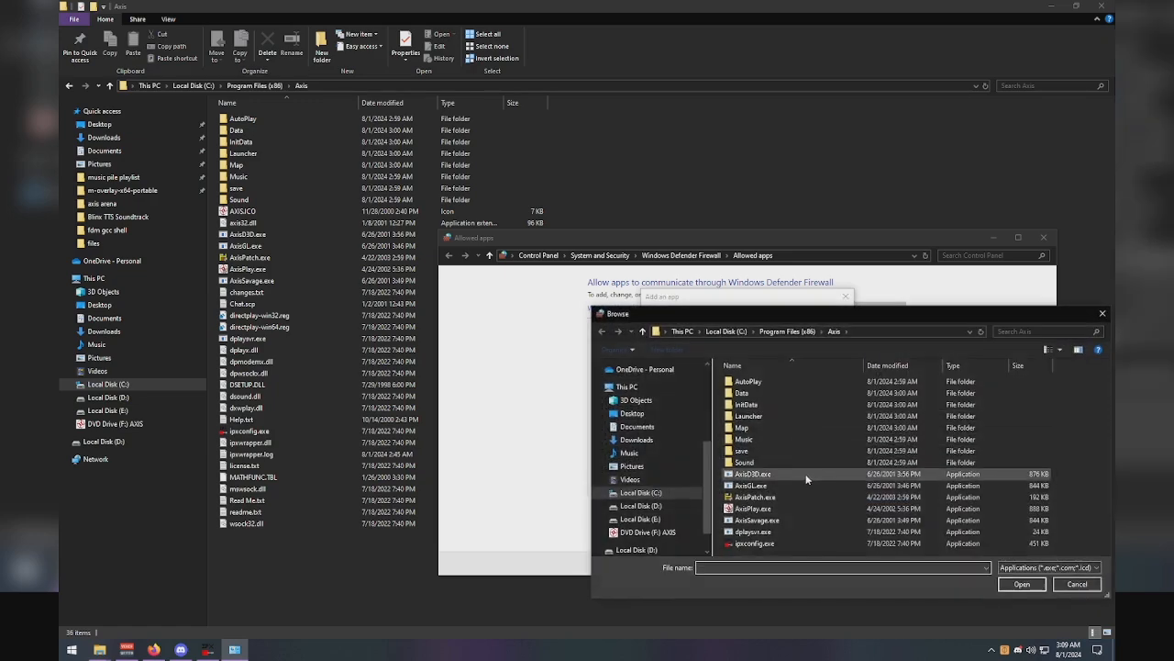
pyautogui.doubleClick(786, 544)
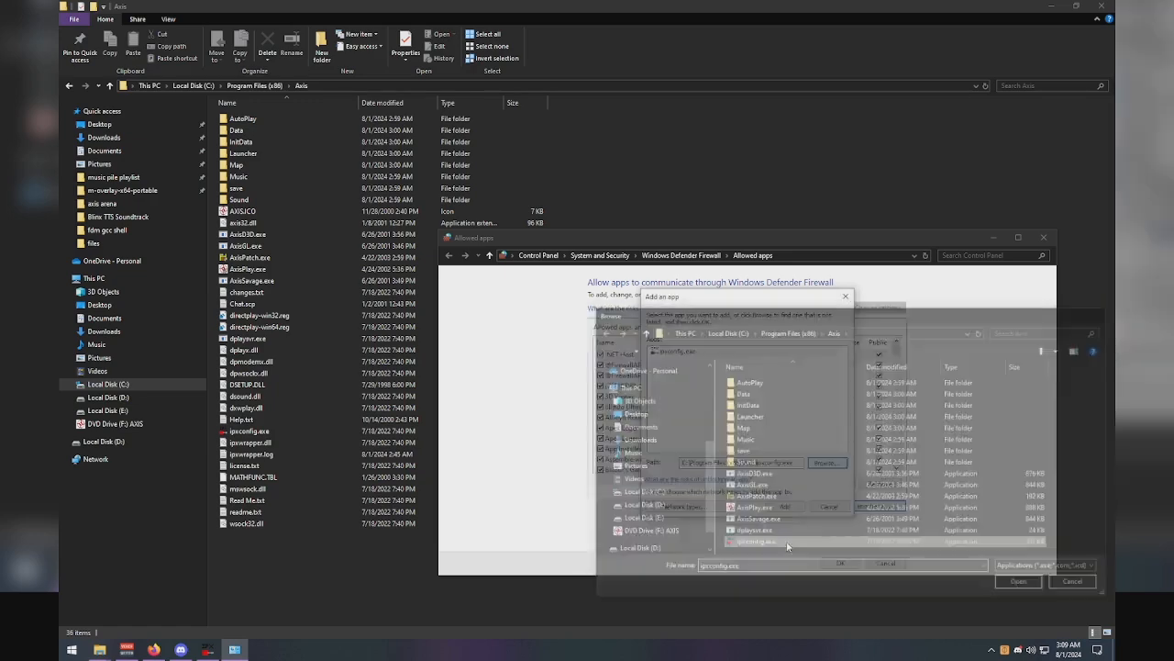
pyautogui.click(785, 511)
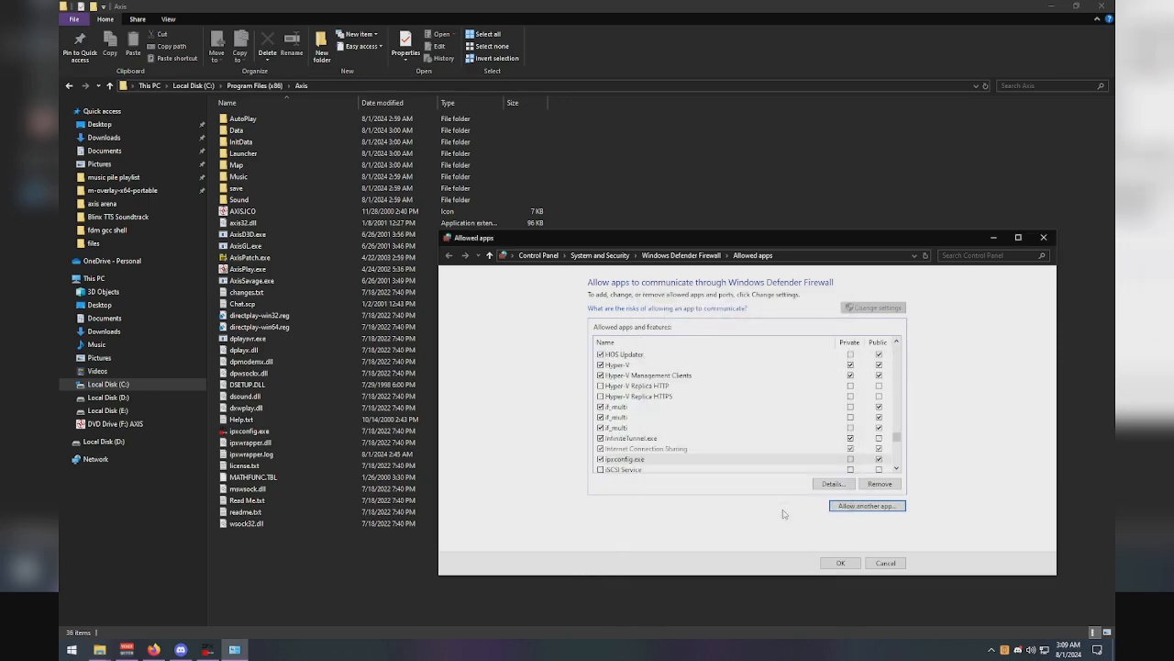
pyautogui.click(876, 507)
pyautogui.click(822, 464)
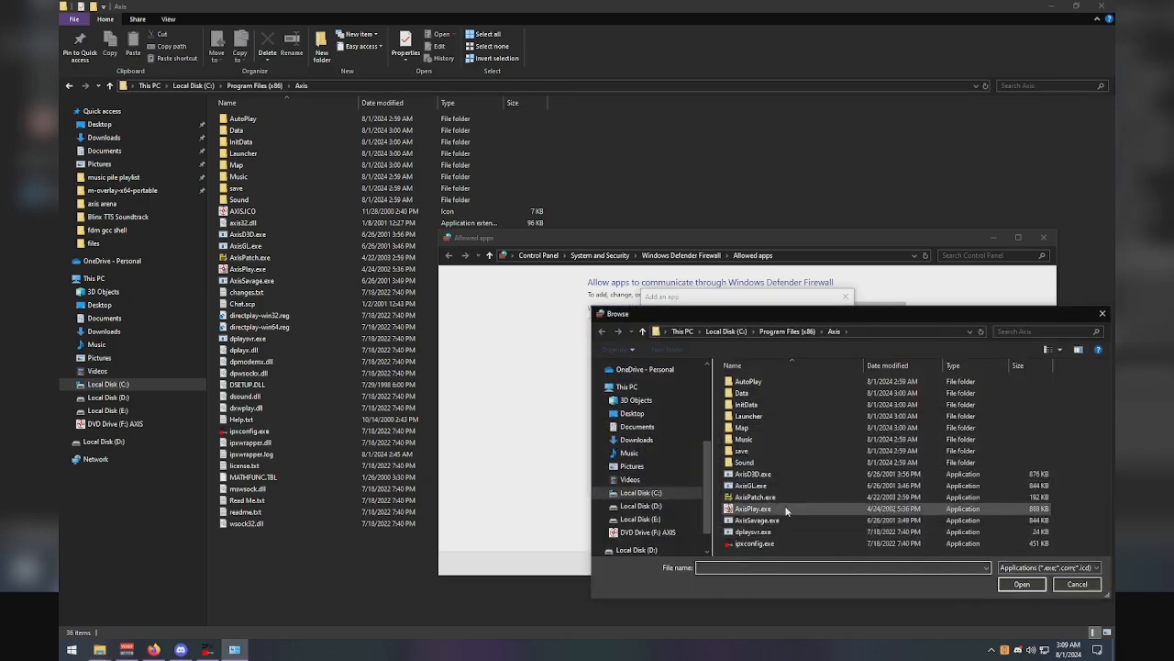
pyautogui.click(786, 511)
pyautogui.click(1009, 584)
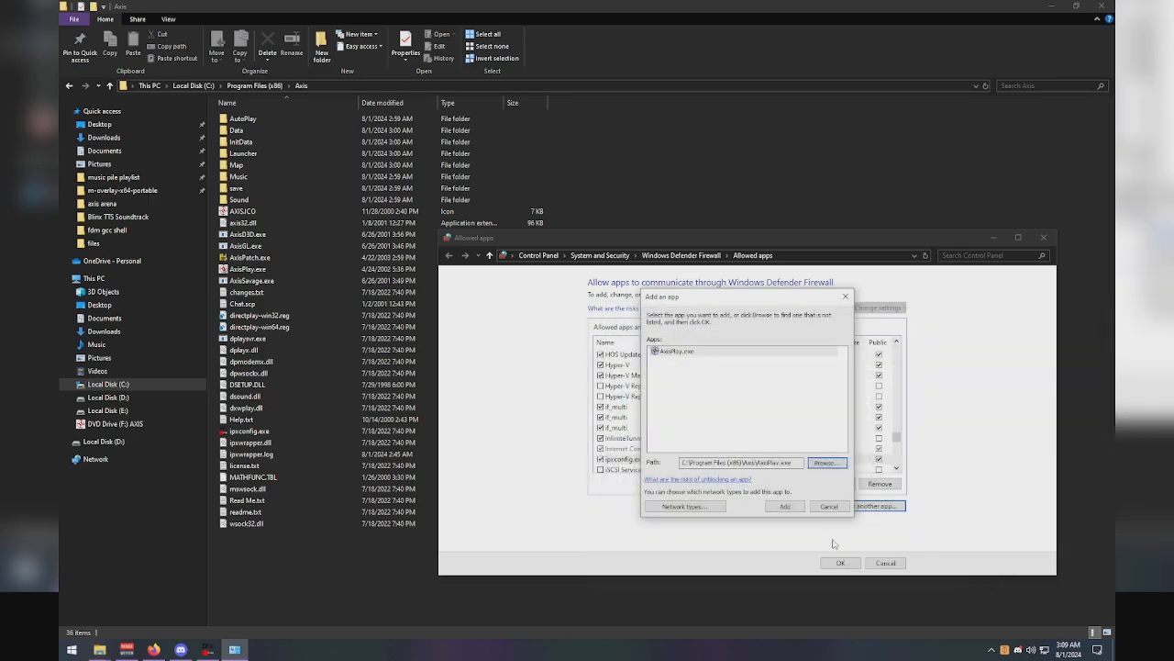
pyautogui.click(786, 507)
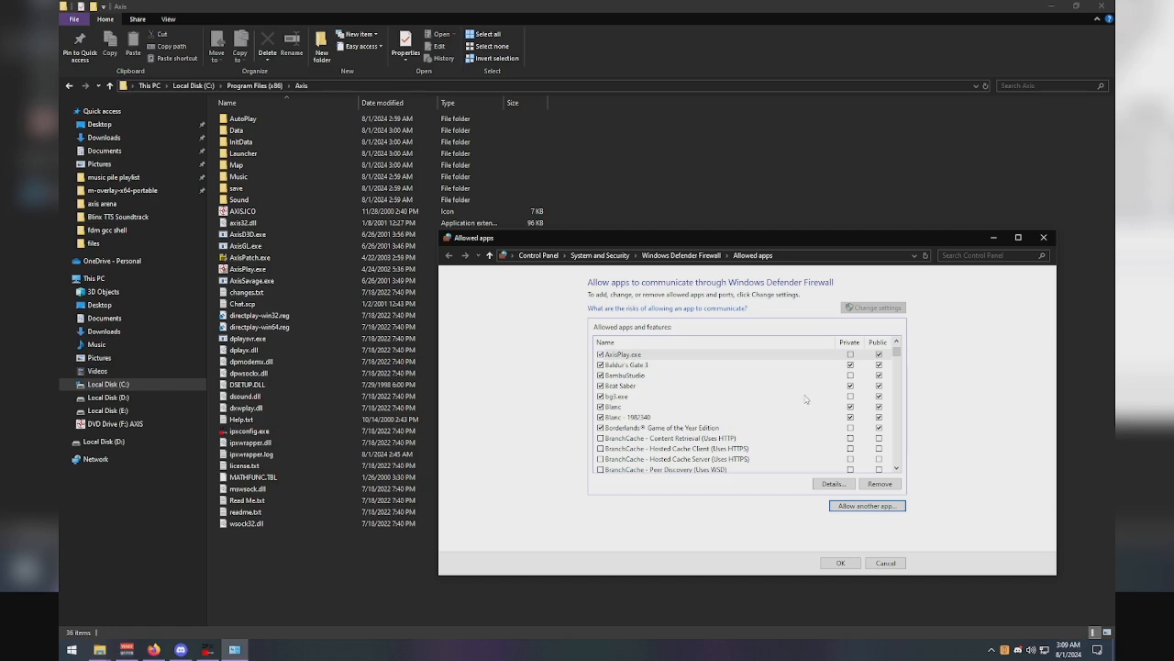
# Step: Allow AxisPlay.exe and ipxconfig.exe on private networks and save the changes
pyautogui.click(850, 355)
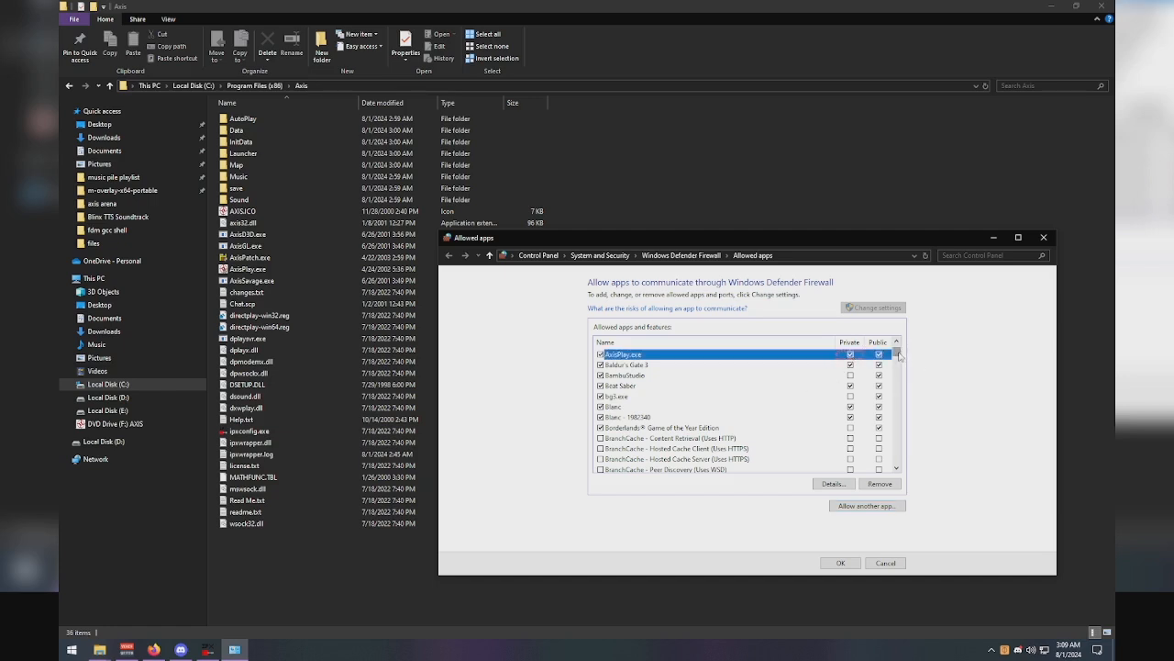
pyautogui.moveTo(899, 354); pyautogui.dragTo(895, 450)
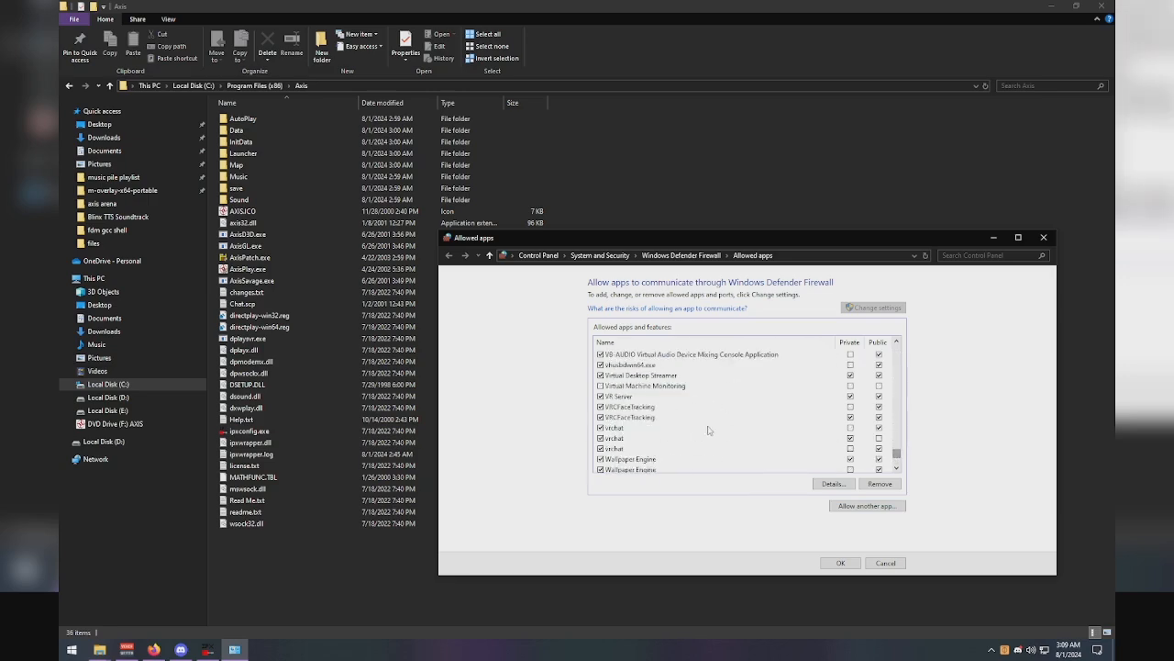
pyautogui.press('i')
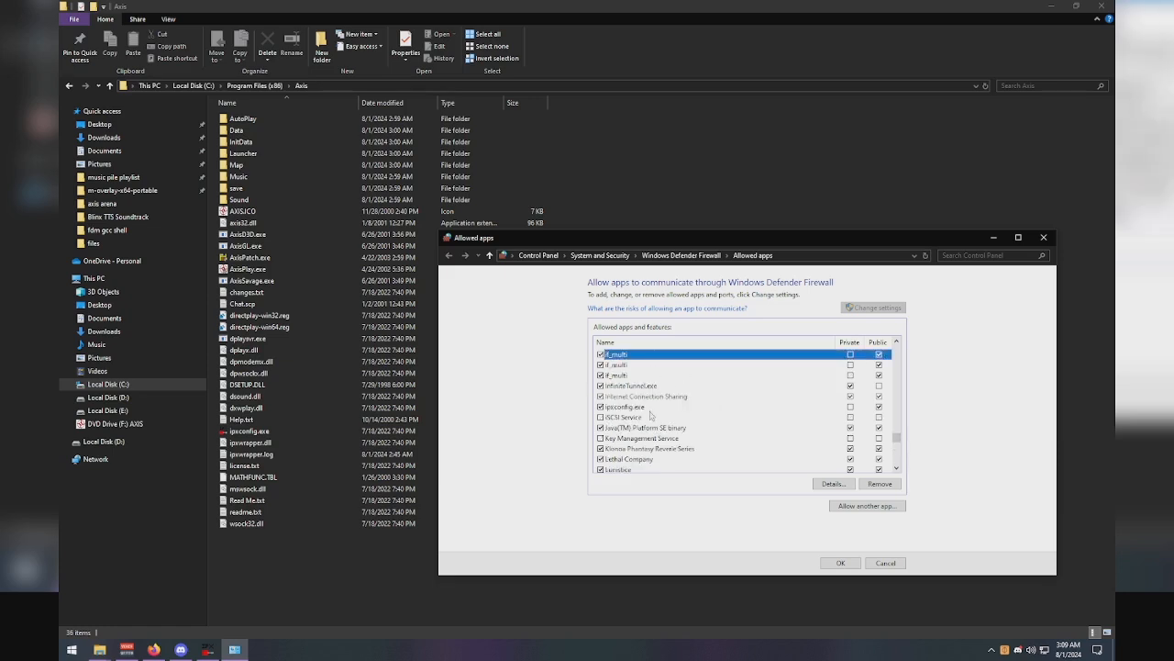
pyautogui.click(849, 407)
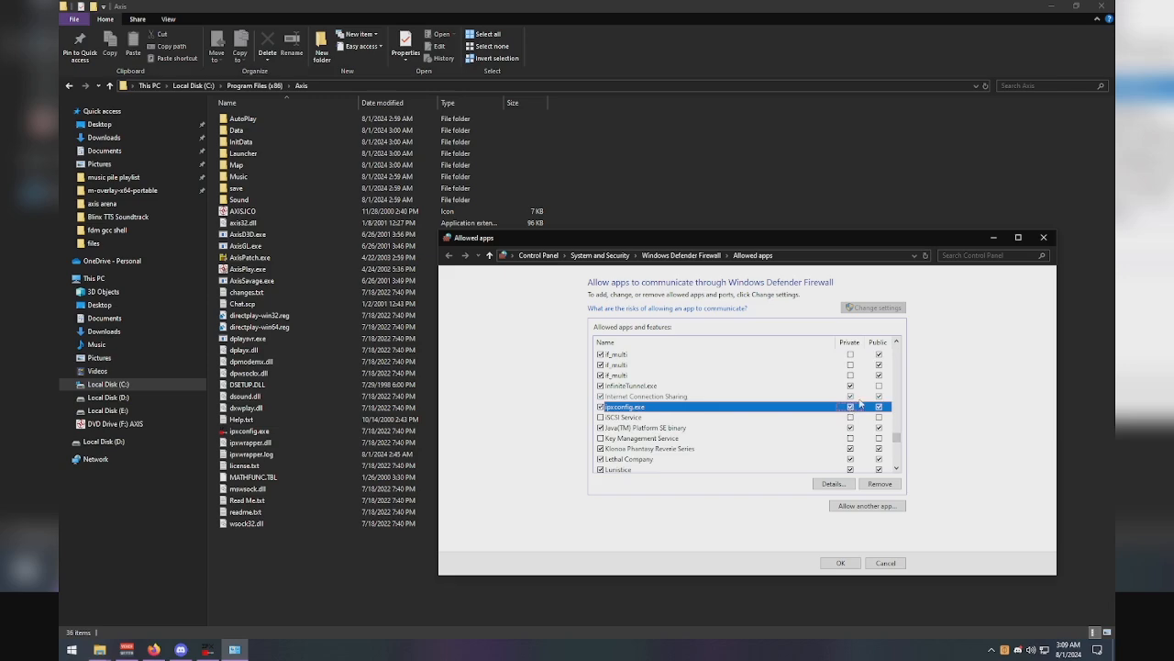
pyautogui.click(841, 563)
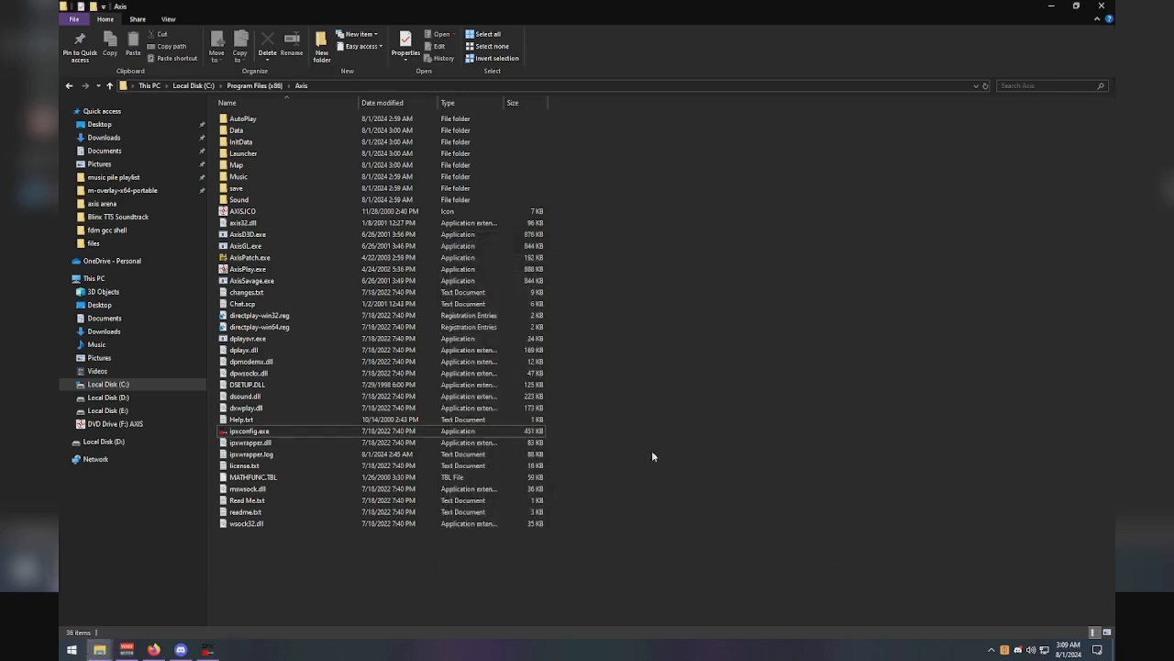
# Step: Merge directplay-win64.reg into the registry, approving admin rights and confirming the import
pyautogui.click(321, 326)
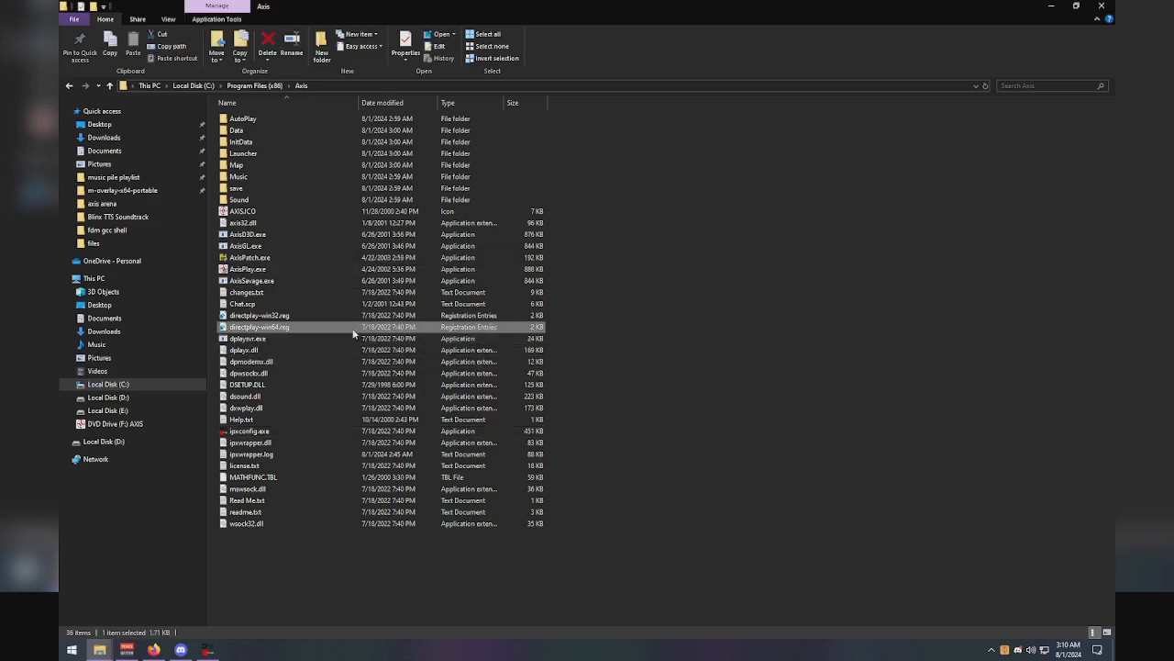
pyautogui.click(331, 316)
pyautogui.click(312, 327)
pyautogui.doubleClick(292, 327)
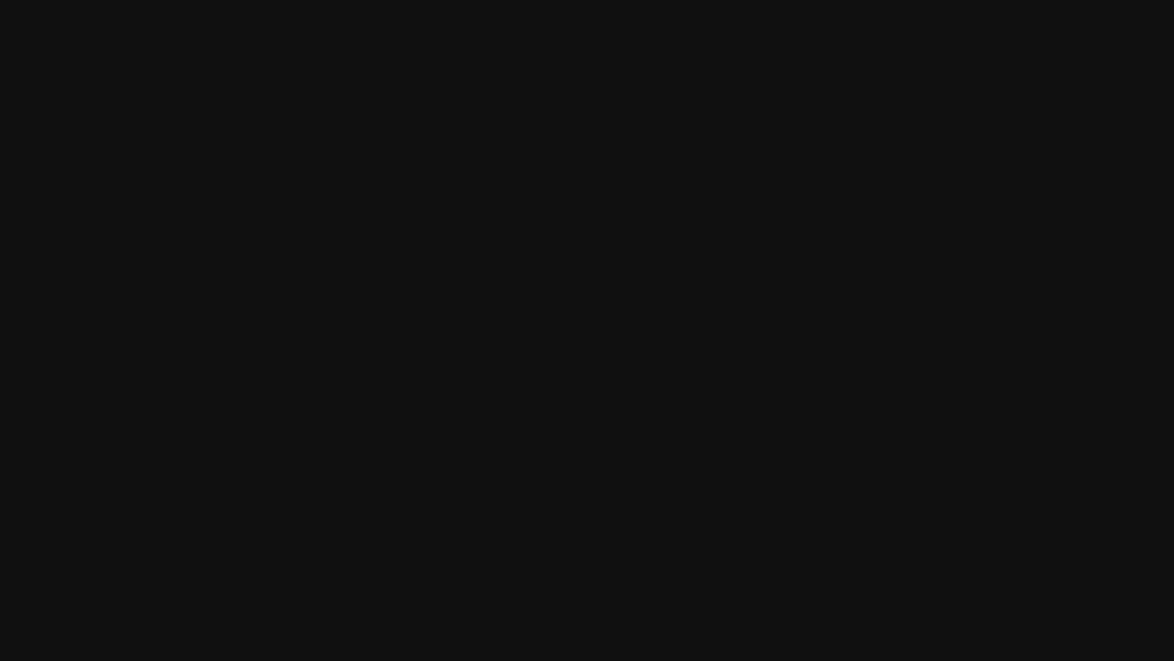
pyautogui.click(680, 341)
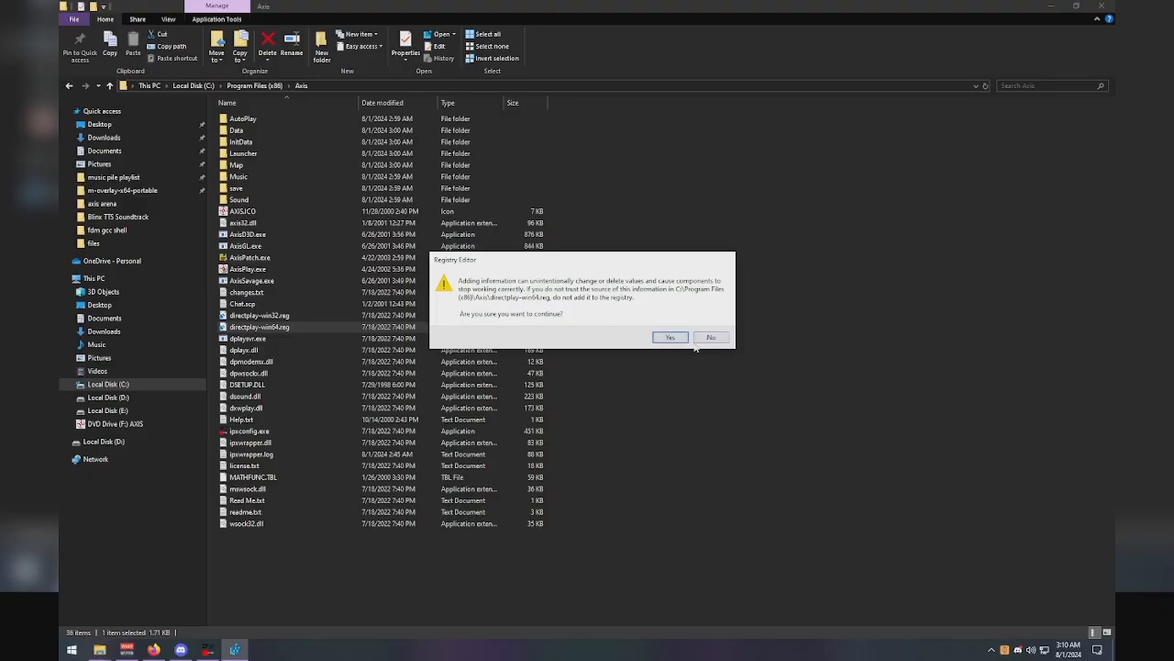
pyautogui.click(679, 340)
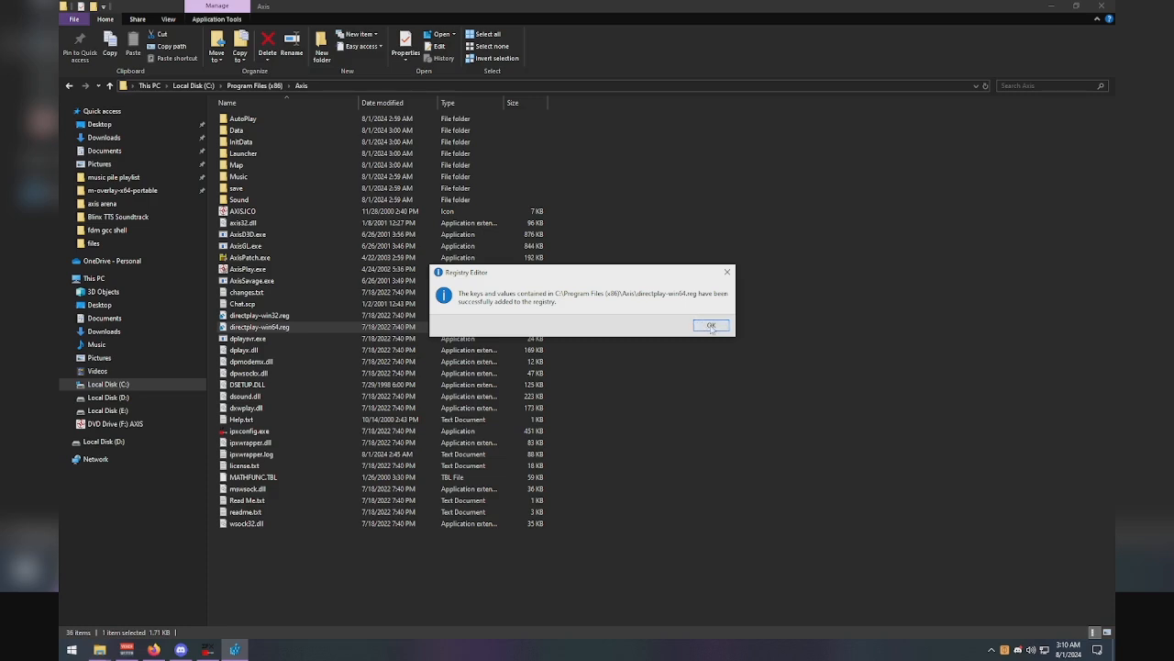
pyautogui.click(701, 326)
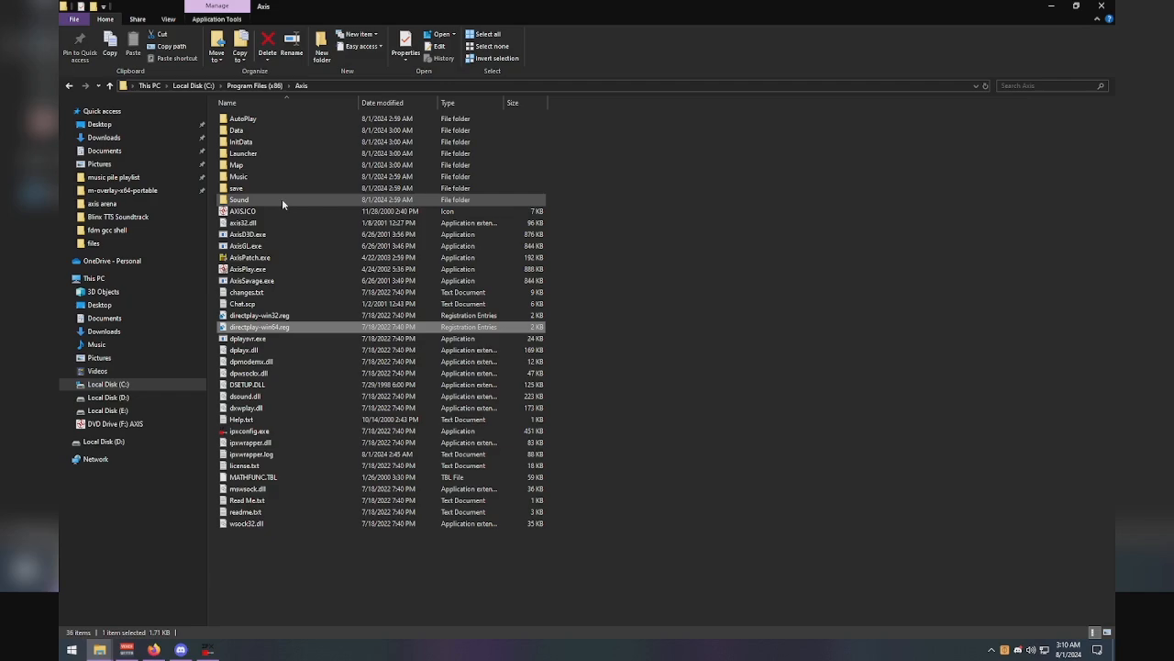
# Step: Review AxisPlay.exe's compatibility properties, toggling compatibility mode off and back on
pyautogui.doubleClick(271, 272)
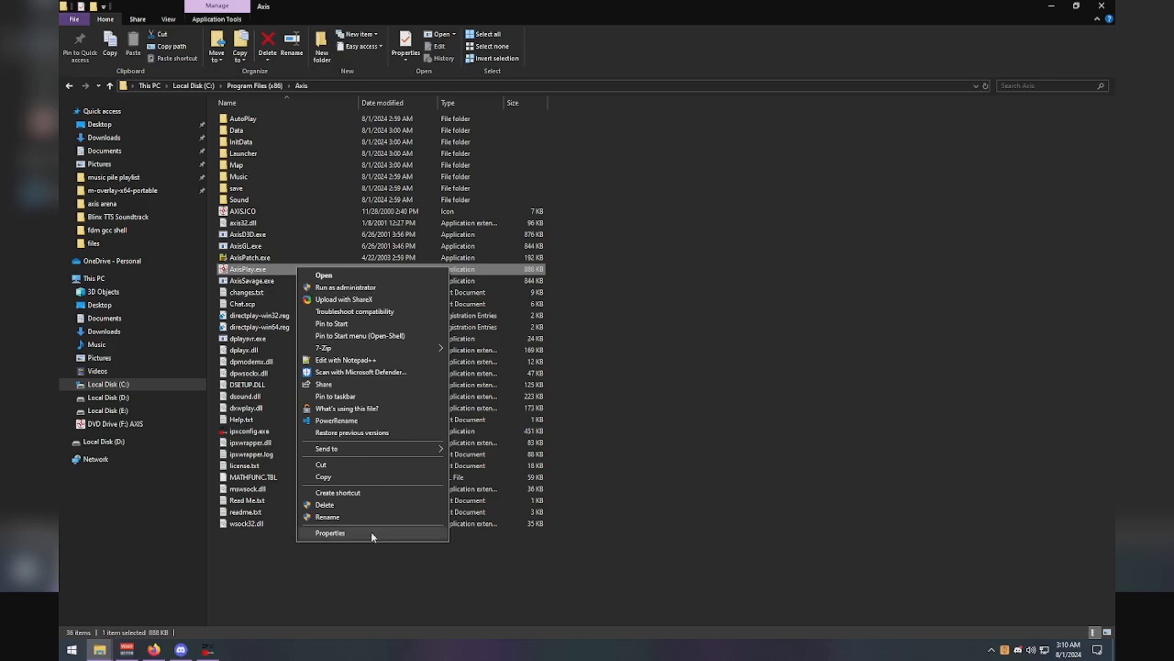
pyautogui.click(373, 532)
pyautogui.click(367, 293)
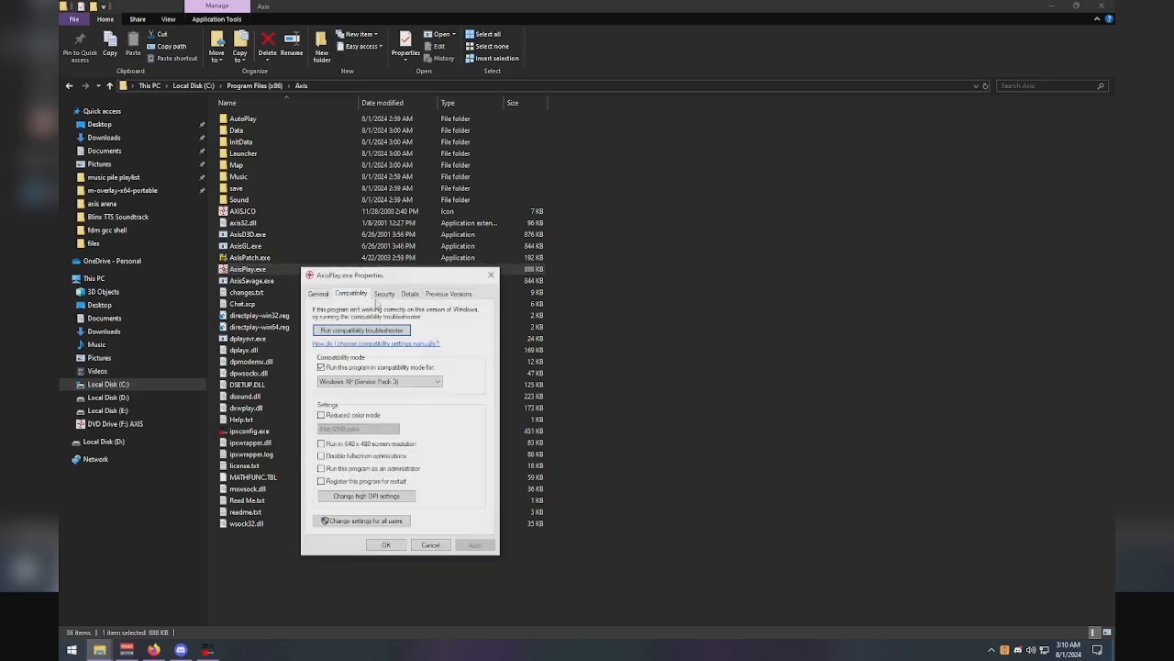
pyautogui.click(384, 293)
pyautogui.click(364, 295)
pyautogui.click(321, 367)
pyautogui.click(321, 367)
pyautogui.click(491, 274)
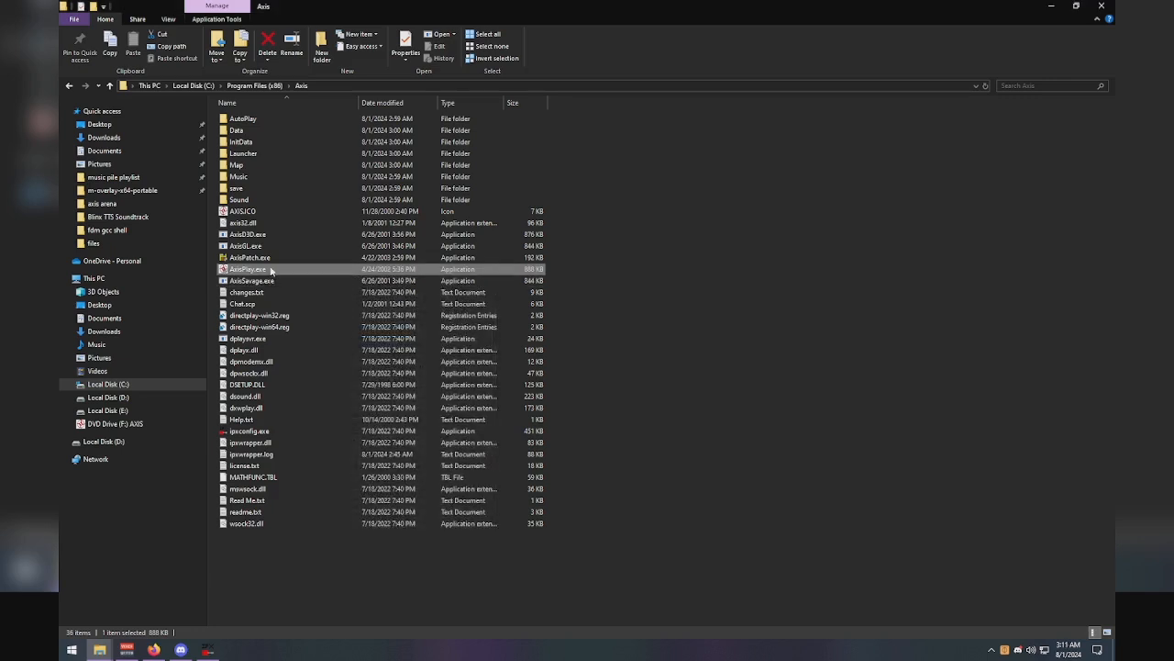
# Step: Enable Windows XP (Service Pack 3) compatibility mode for AxisPlay.exe and save it
pyautogui.rightClick(271, 269)
pyautogui.click(303, 532)
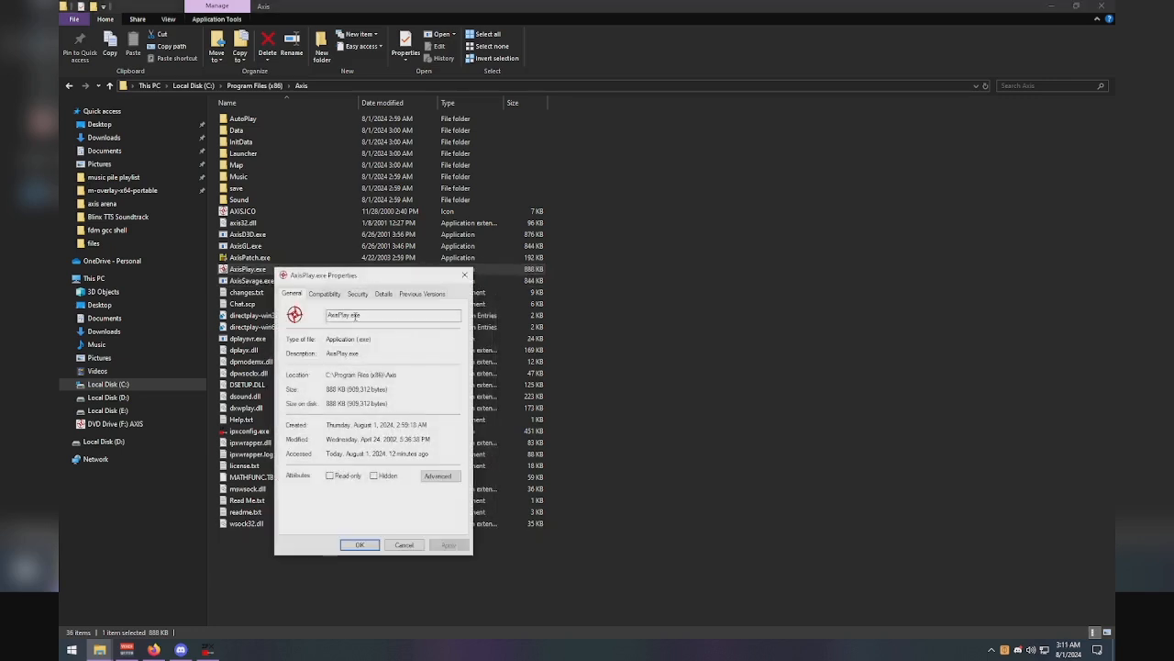
pyautogui.click(325, 294)
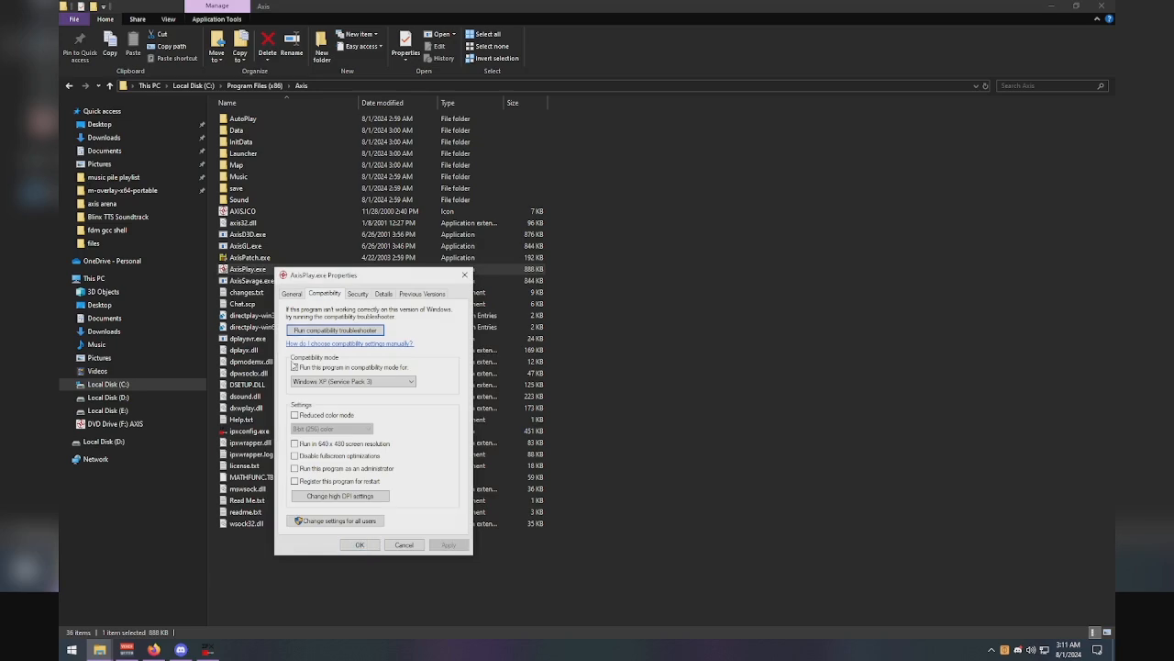
pyautogui.click(296, 367)
pyautogui.click(353, 383)
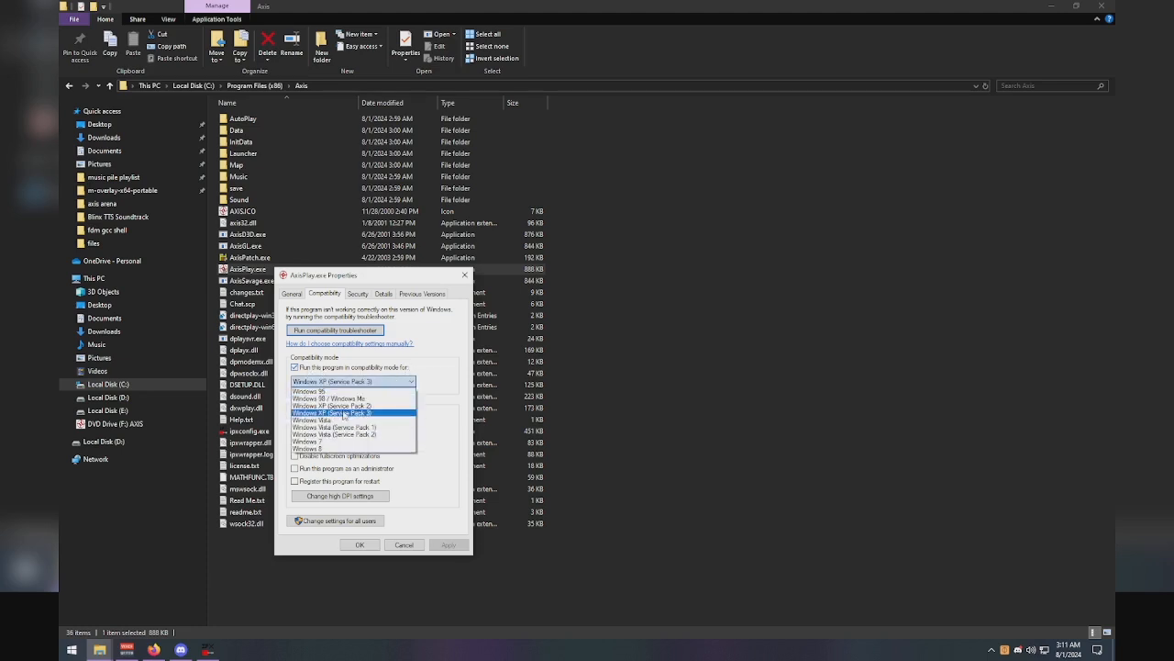
pyautogui.press('Escape')
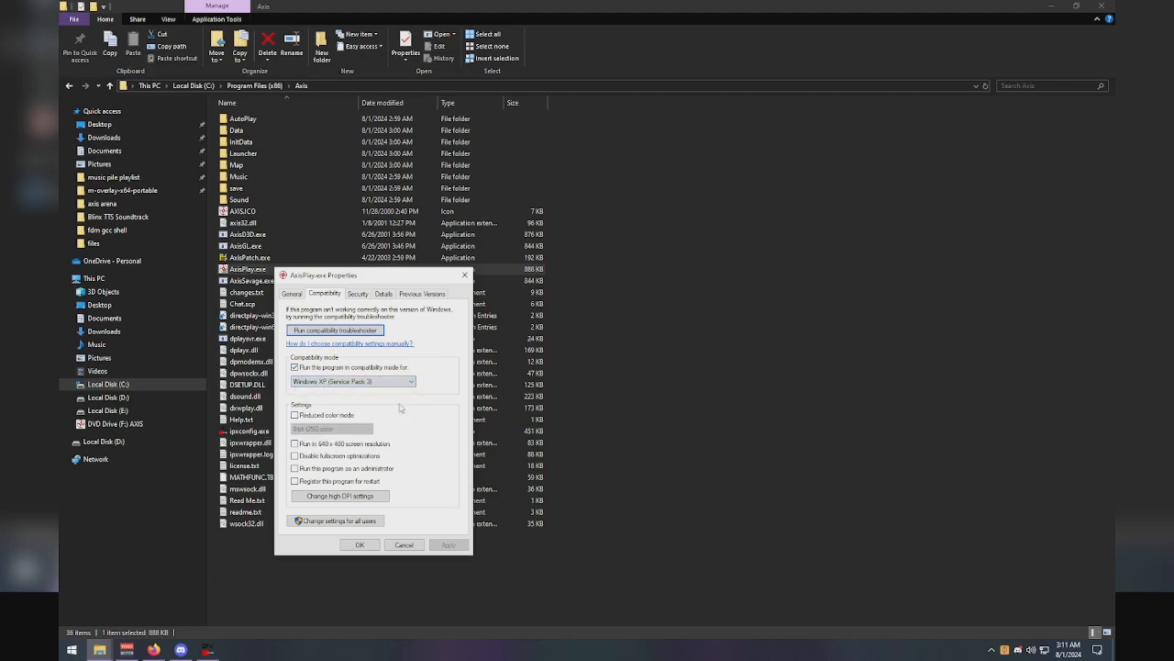
pyautogui.press('Escape')
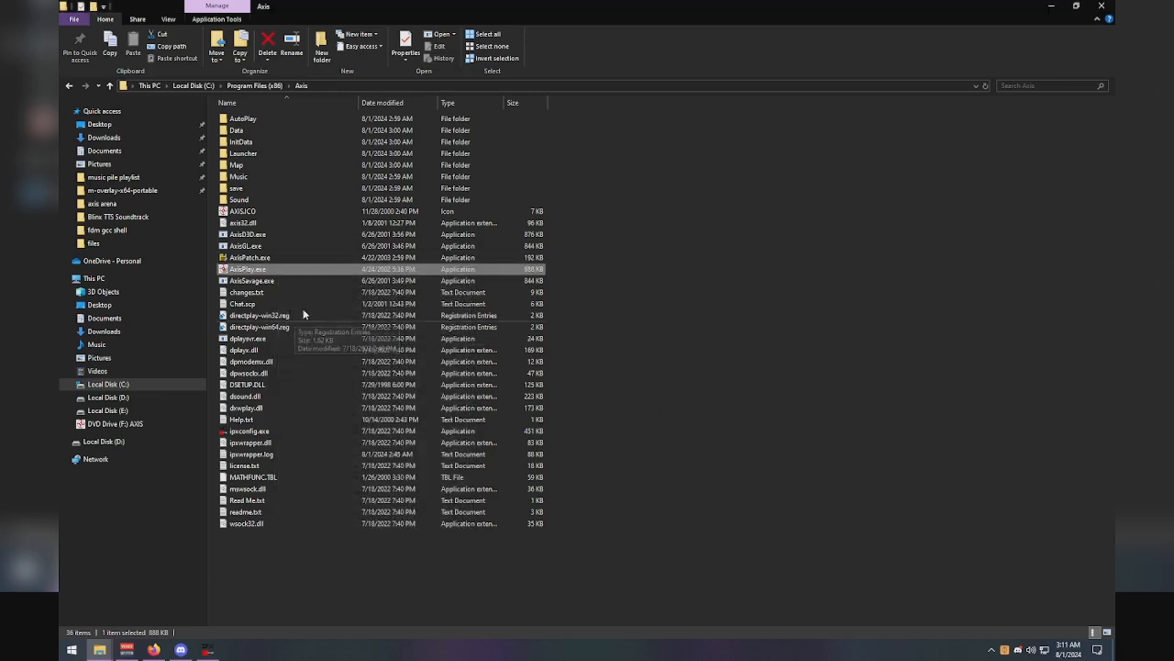
# Step: Launch Axis from AxisPlay.exe, briefly checking the volume mixer
pyautogui.doubleClick(273, 273)
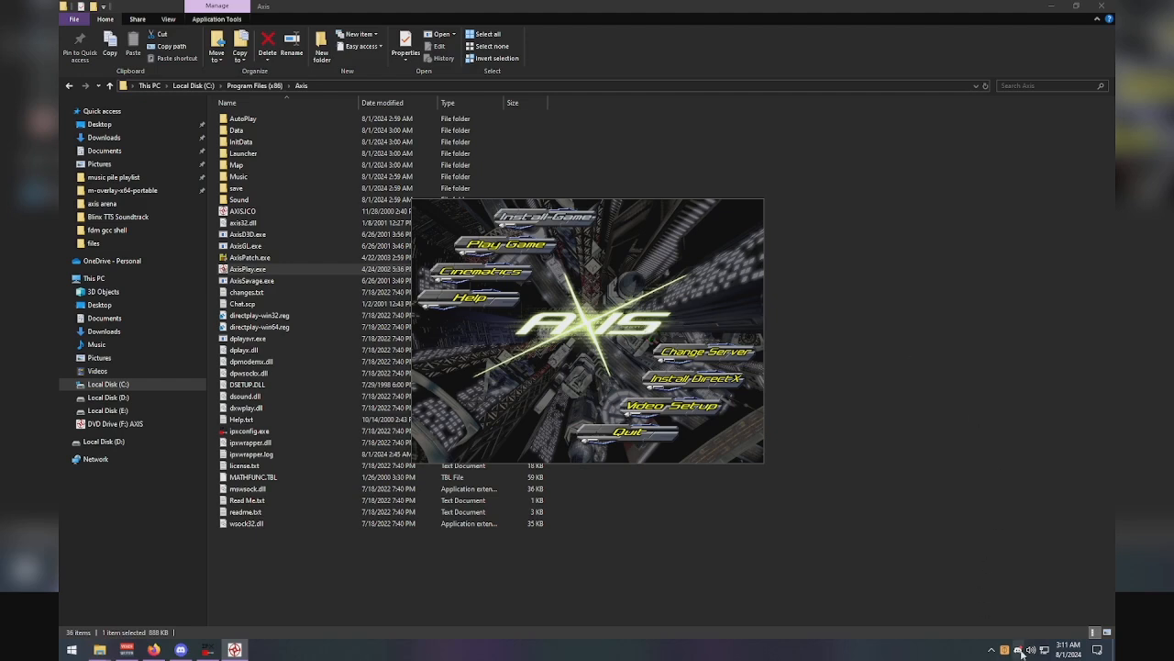
pyautogui.click(1033, 653)
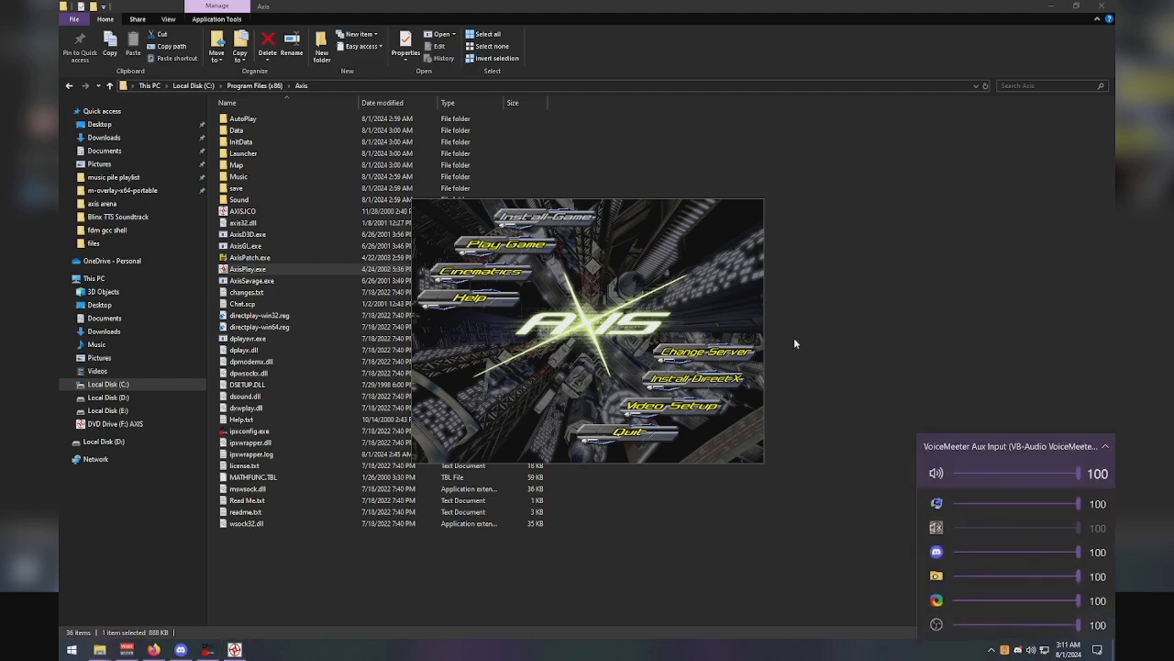
pyautogui.click(701, 245)
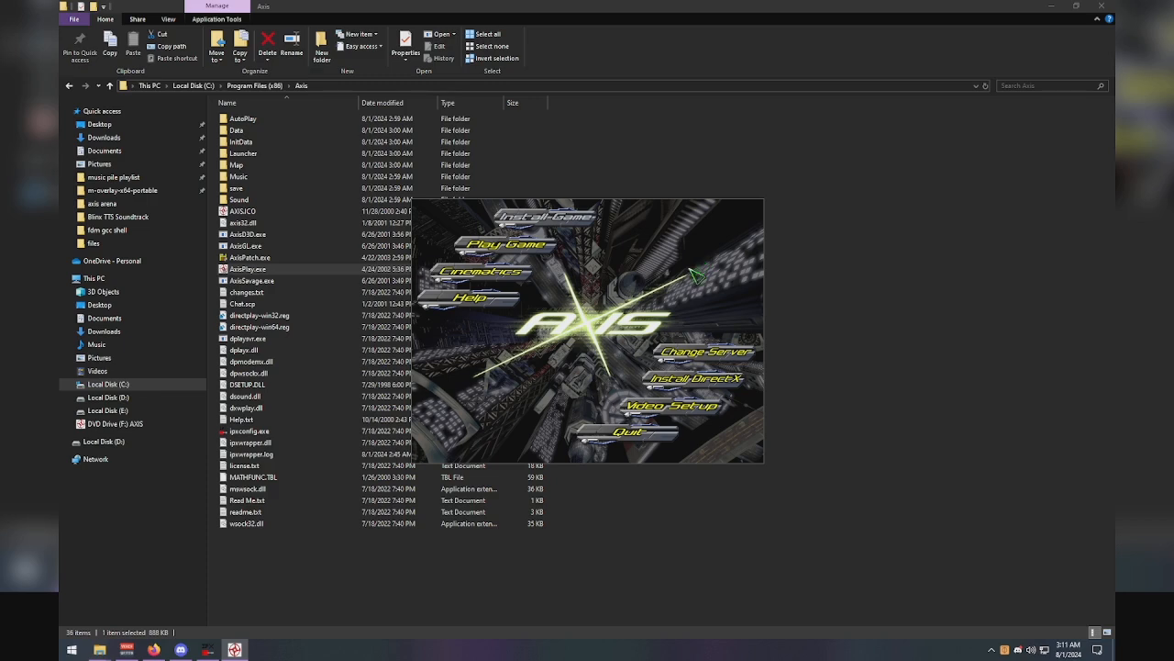
# Step: Select OpenGL rendering in Video Setup and confirm Axis Server(Axis) as the server
pyautogui.click(667, 411)
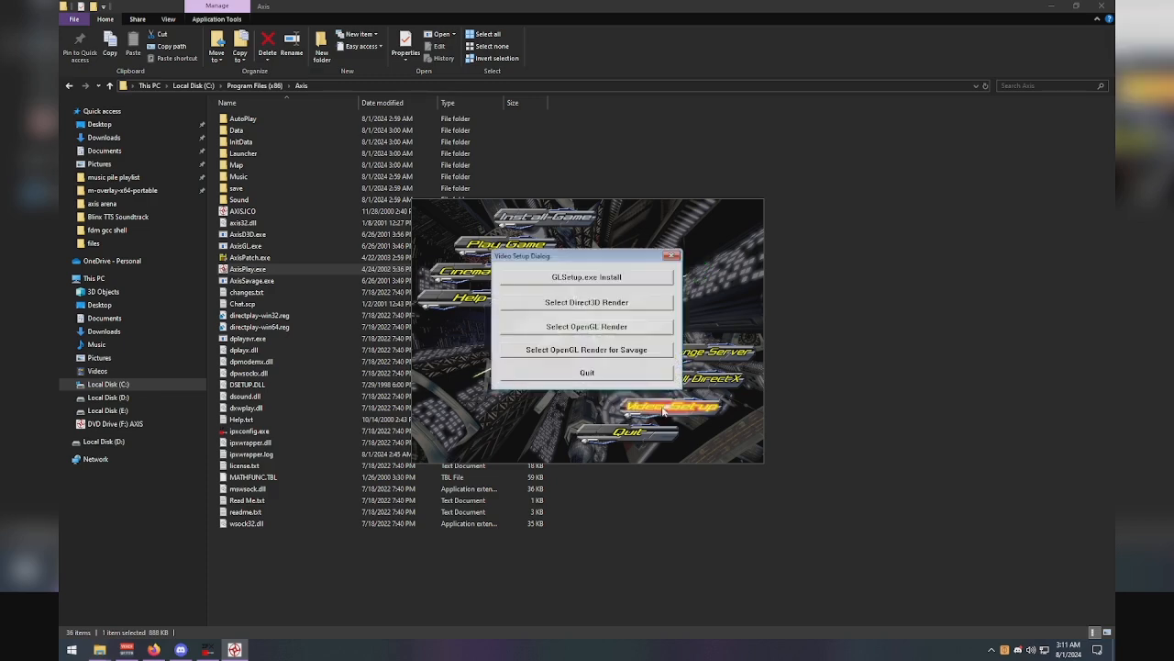
pyautogui.click(570, 330)
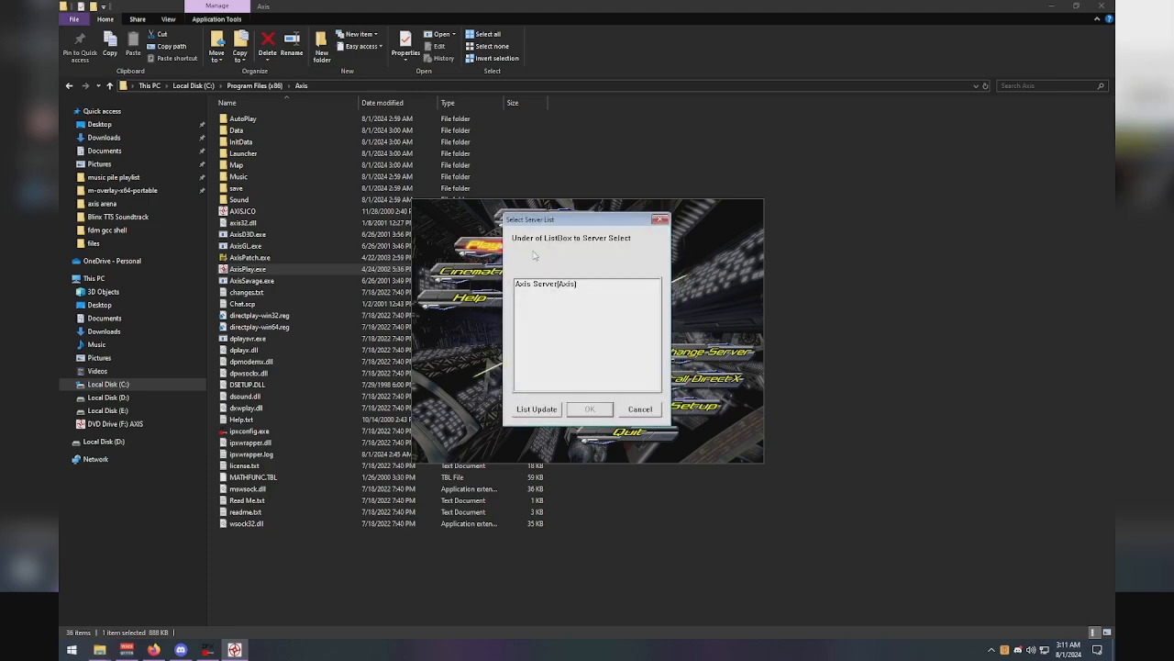
pyautogui.click(554, 286)
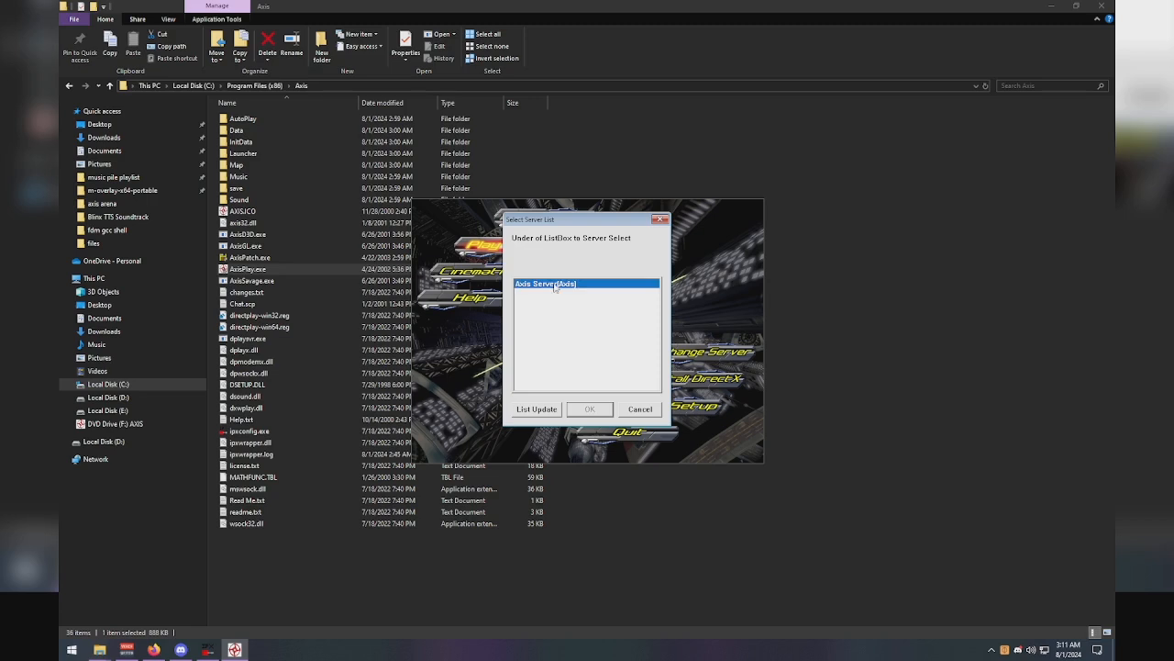
pyautogui.click(597, 417)
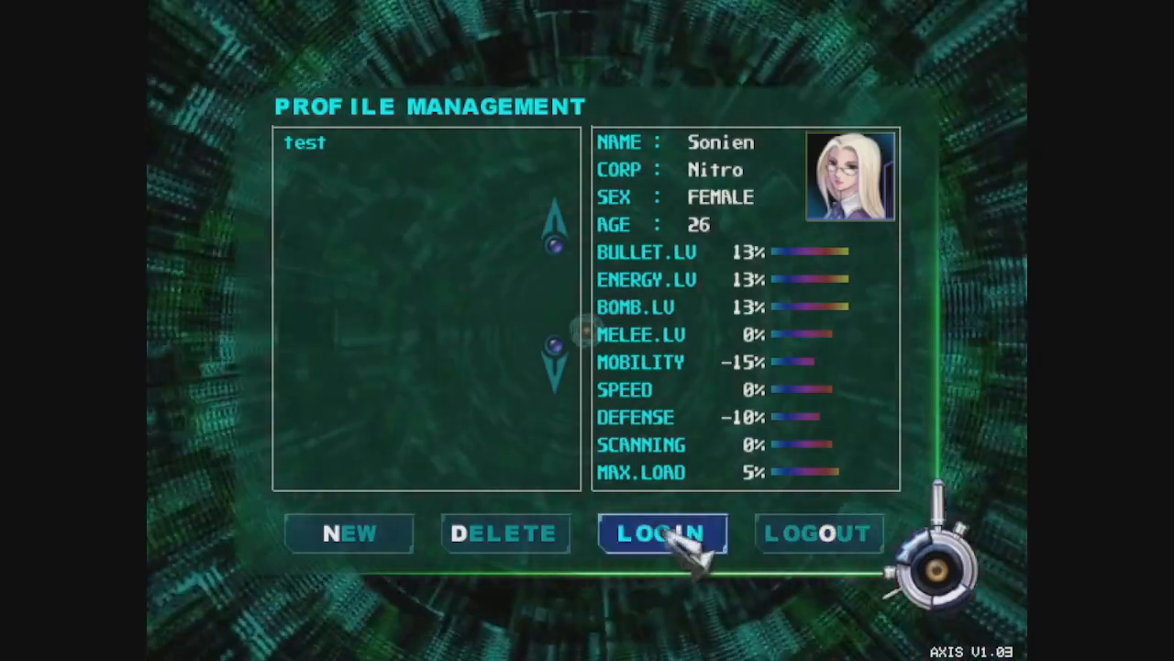
# Step: Log in with the test profile and look around the death match arena in free camera
pyautogui.click(674, 542)
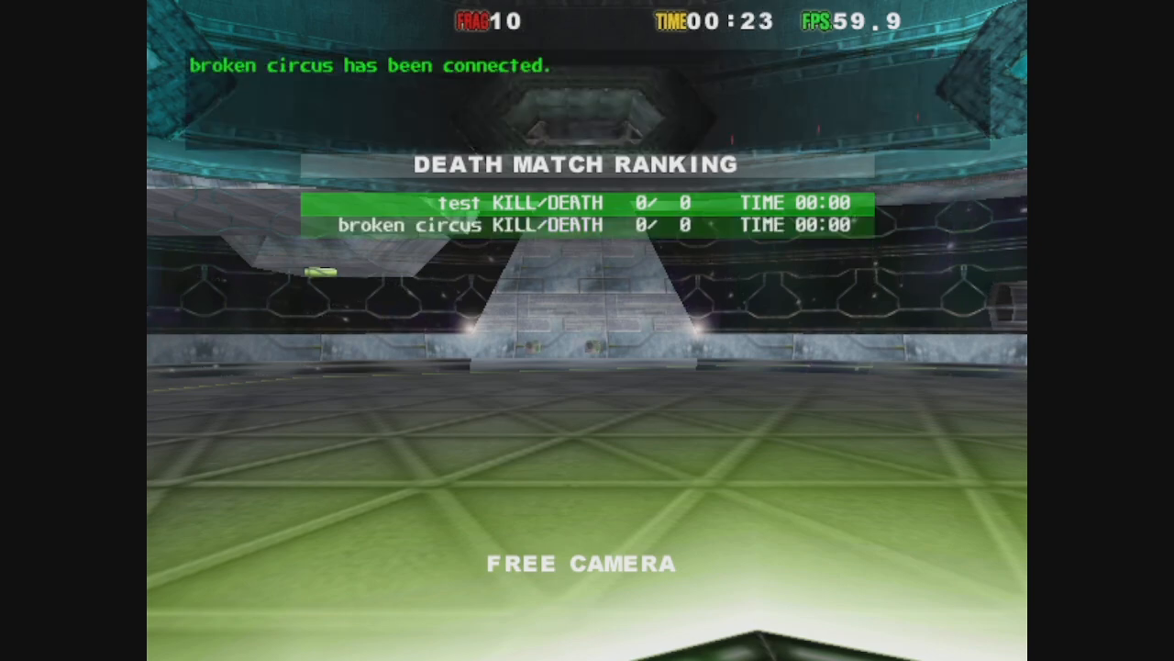
pyautogui.press('Up')
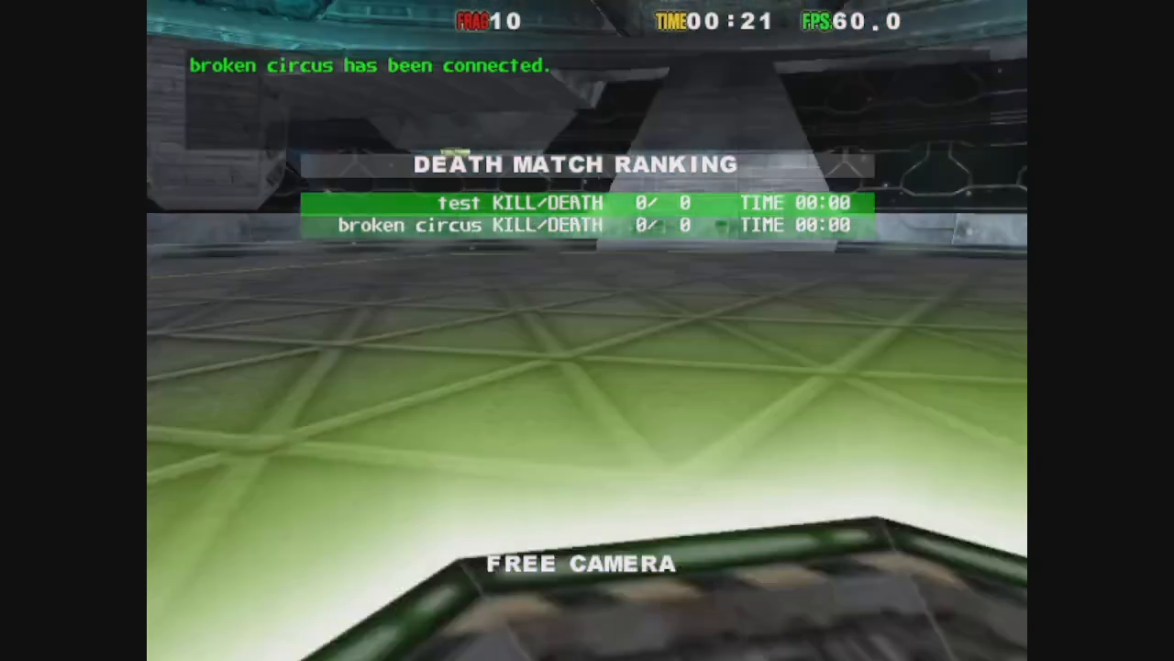